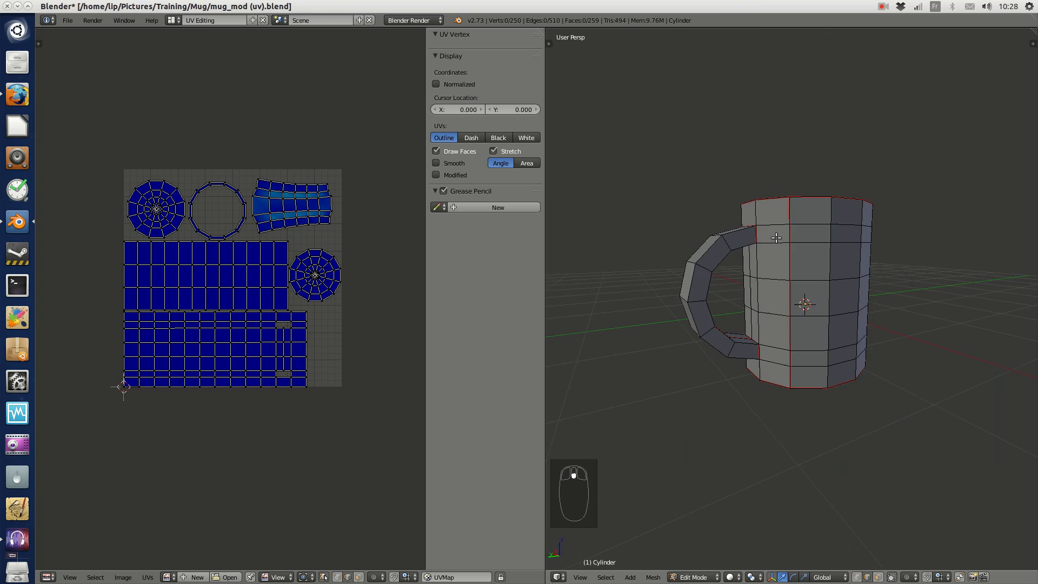
- Switch to the Default screen layout and put the mug in Object Mode
{"action": "middle_click_drag", "start_coordinate": [822, 194], "coordinate": [795, 238]}
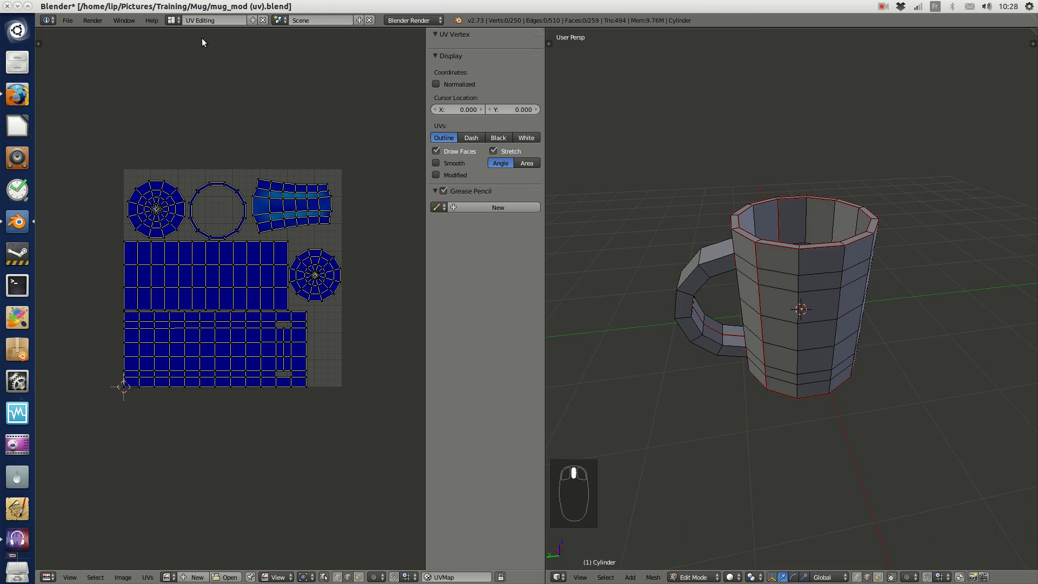
{"action": "left_click", "coordinate": [171, 21]}
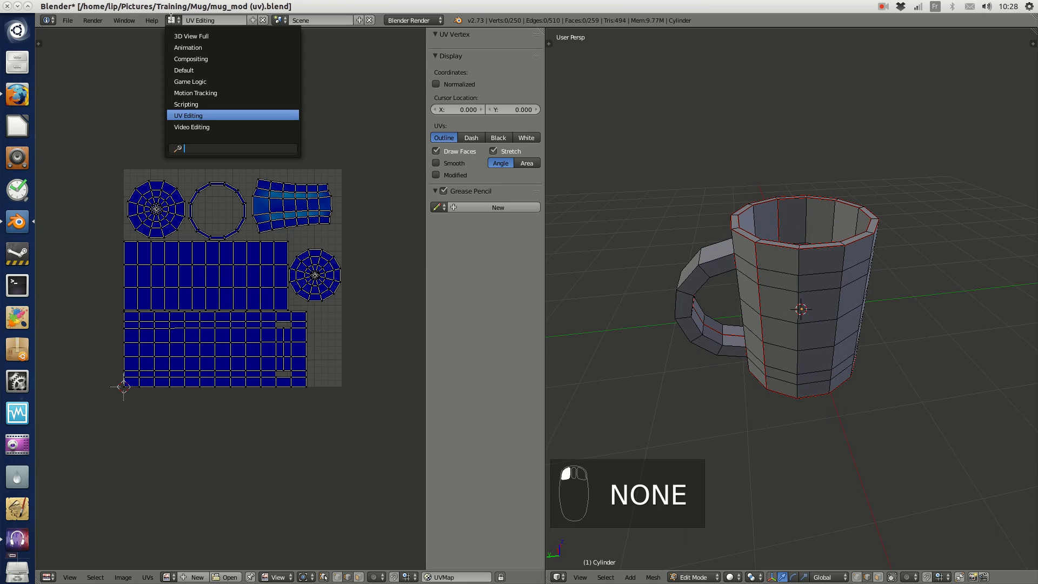
{"action": "left_click", "coordinate": [200, 71]}
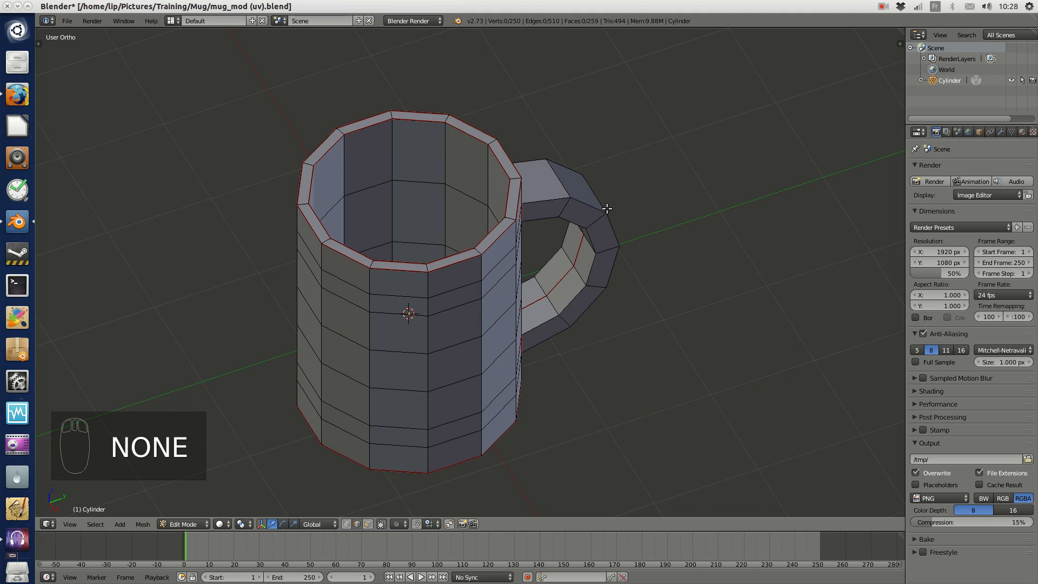
{"action": "middle_click_drag", "start_coordinate": [607, 209], "coordinate": [637, 216]}
{"action": "middle_click_drag", "start_coordinate": [607, 271], "coordinate": [559, 245]}
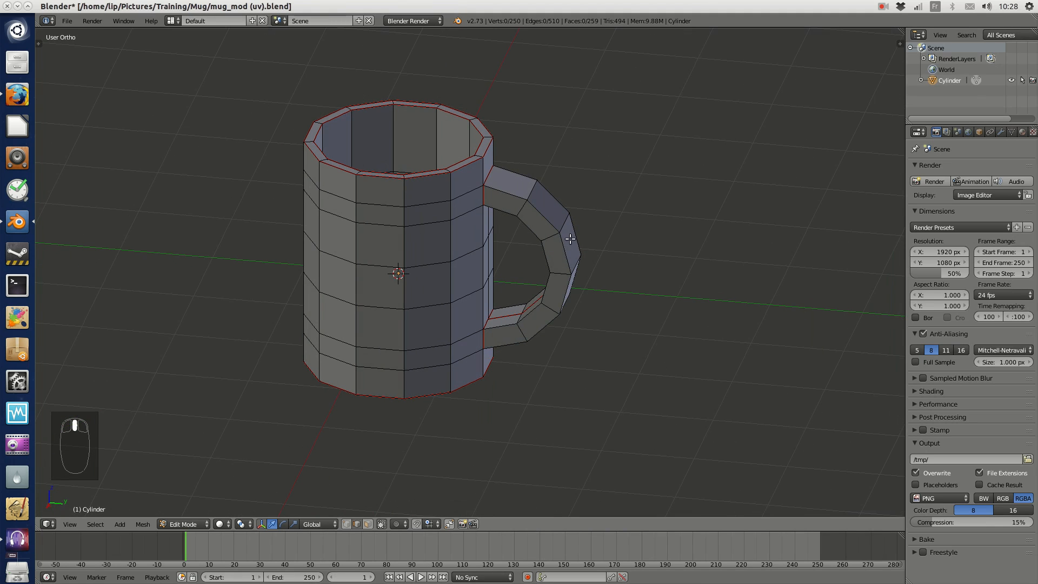
{"action": "key", "text": "Tab"}
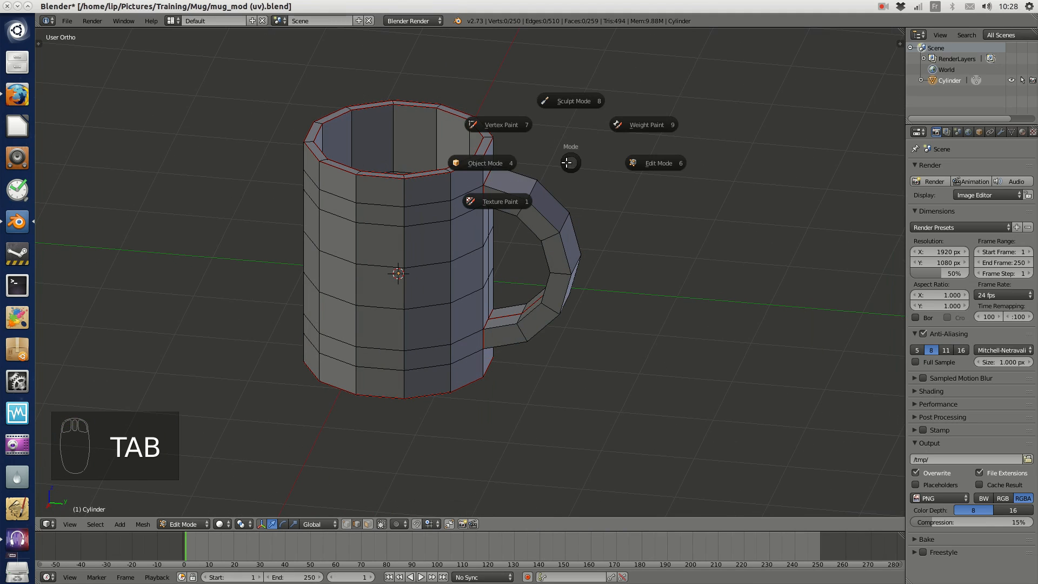
{"action": "left_click", "coordinate": [482, 164]}
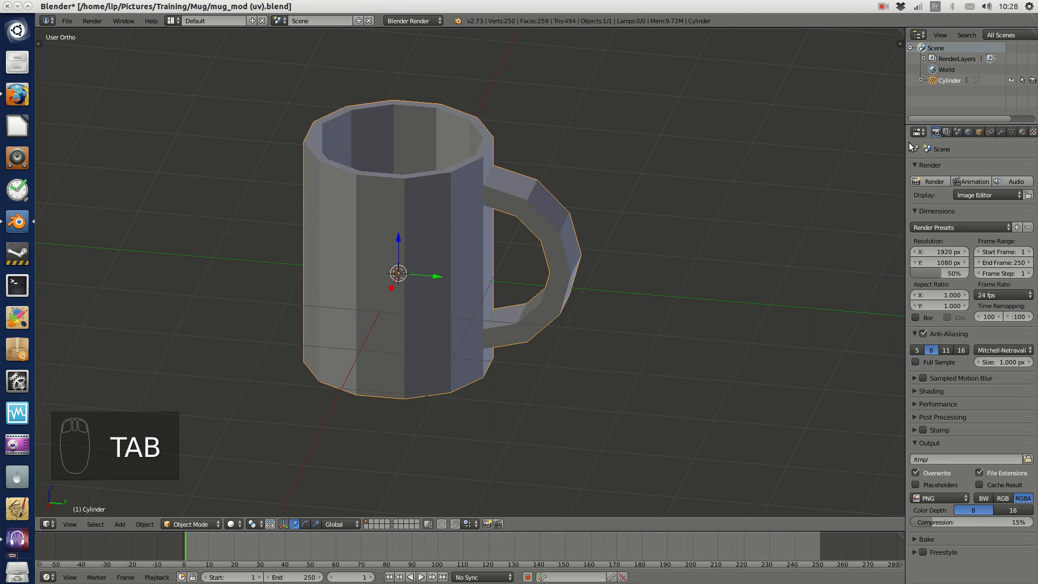
- Widen the properties area and add a Subdivision Surface modifier to the mug
{"action": "left_click_drag", "start_coordinate": [907, 145], "coordinate": [708, 170]}
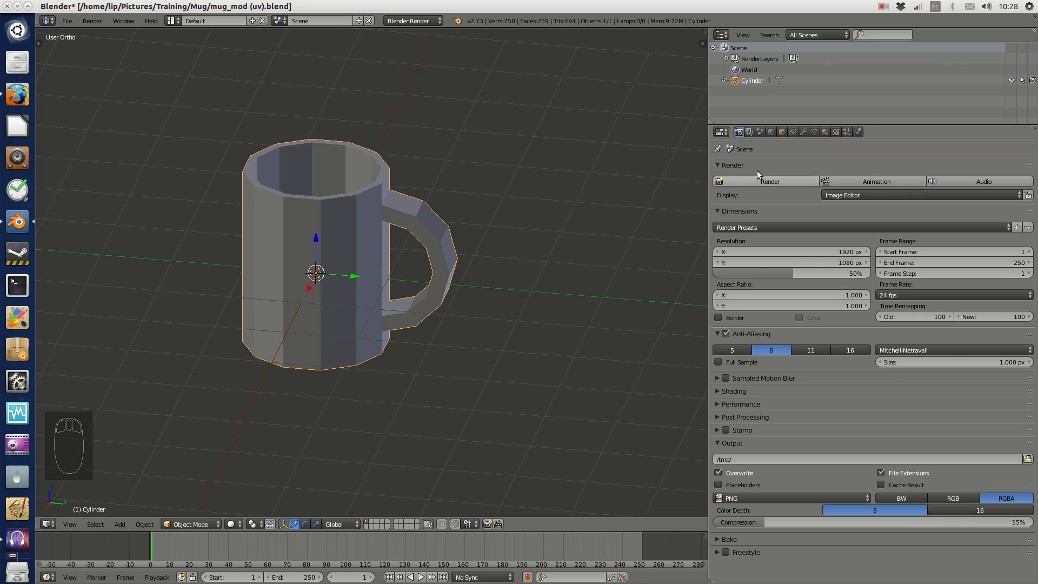
{"action": "left_click", "coordinate": [804, 132]}
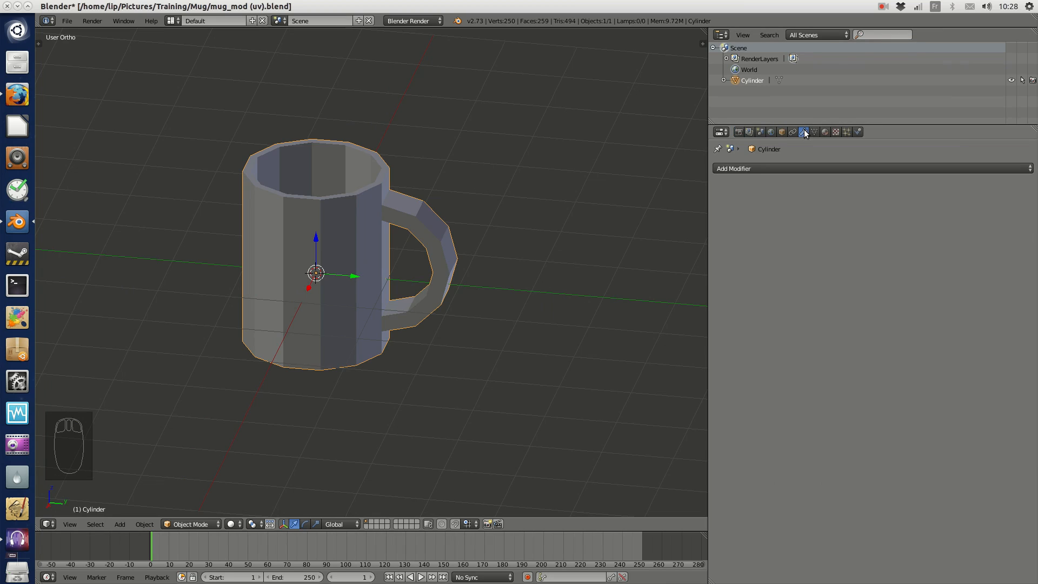
{"action": "left_click", "coordinate": [760, 167]}
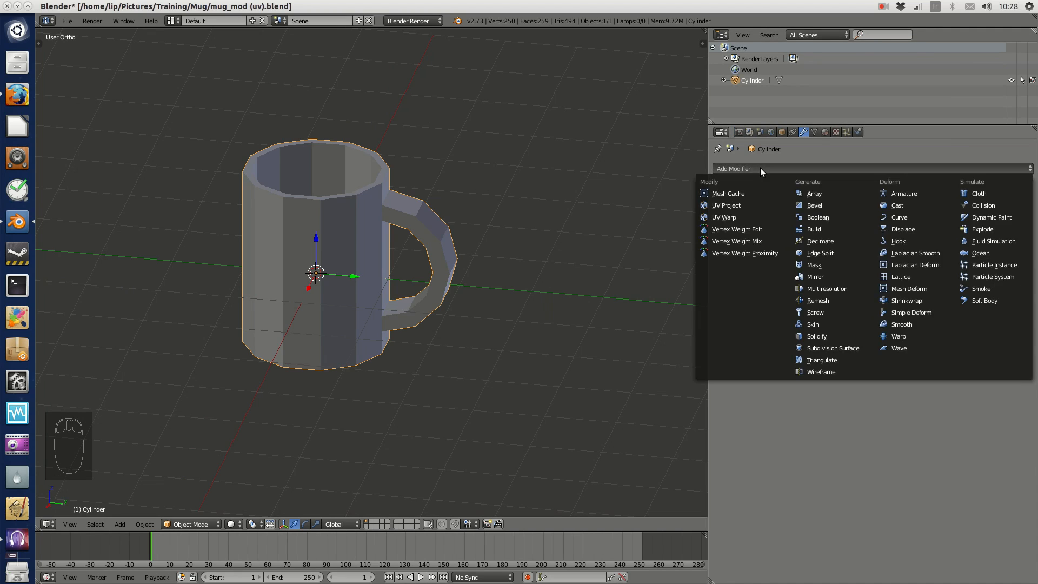
{"action": "left_click", "coordinate": [859, 348]}
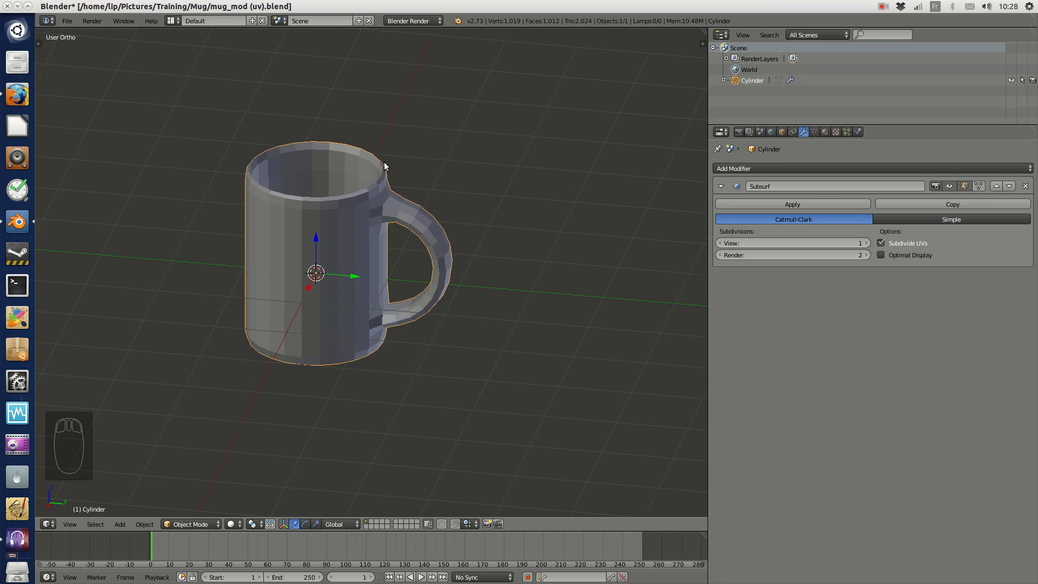
- Turn the Subsurf modifier's viewport display off and back on to compare the mug's original and smoothed shapes
{"action": "middle_click_drag", "start_coordinate": [434, 327], "coordinate": [444, 196]}
{"action": "scroll", "coordinate": [348, 185], "scroll_direction": "up", "scroll_amount": 3}
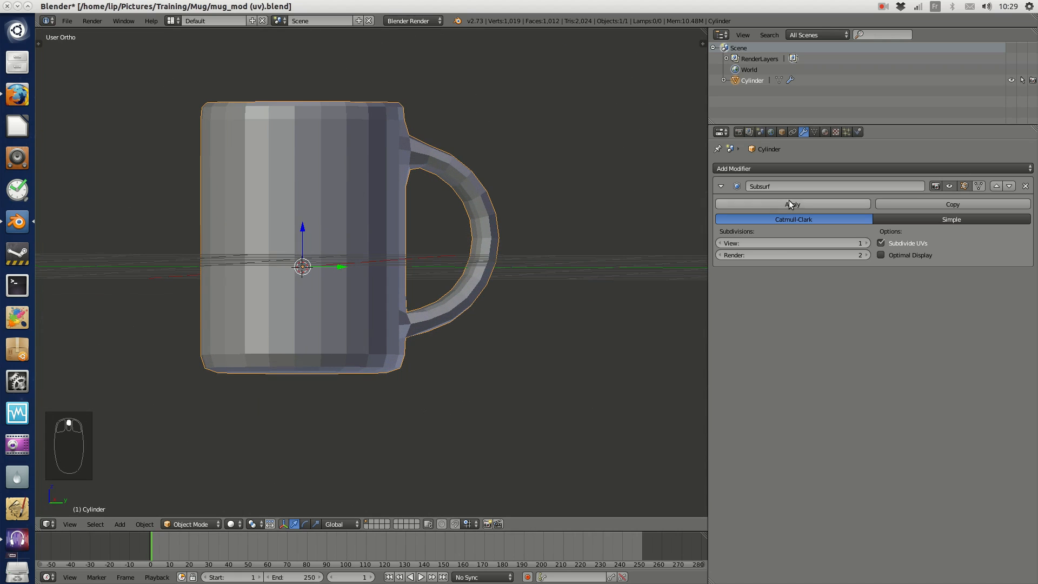
{"action": "left_click", "coordinate": [950, 186]}
{"action": "middle_click_drag", "start_coordinate": [558, 191], "coordinate": [413, 141]}
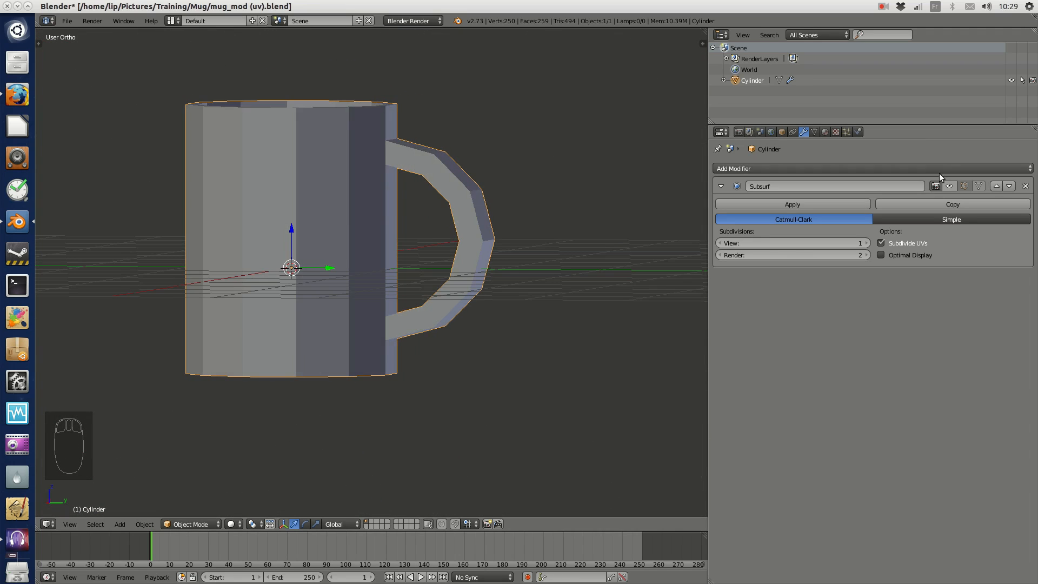
{"action": "left_click", "coordinate": [950, 186]}
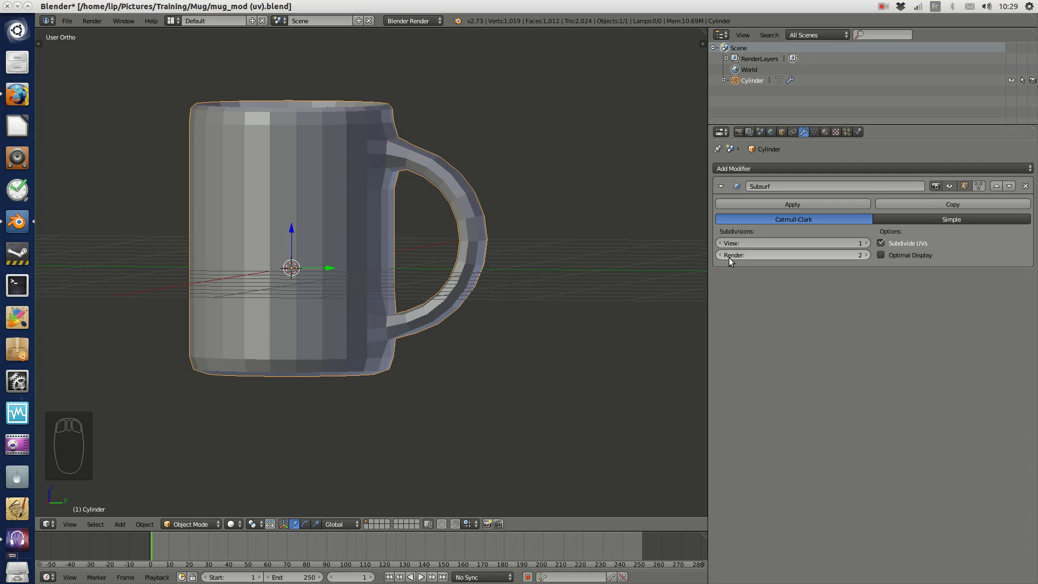
- Try the Subsurf modifier's View subdivisions at 3, 0, 3 again and 4, comparing the mug's smoothness up close
{"action": "left_click", "coordinate": [865, 243]}
{"action": "left_click", "coordinate": [865, 243]}
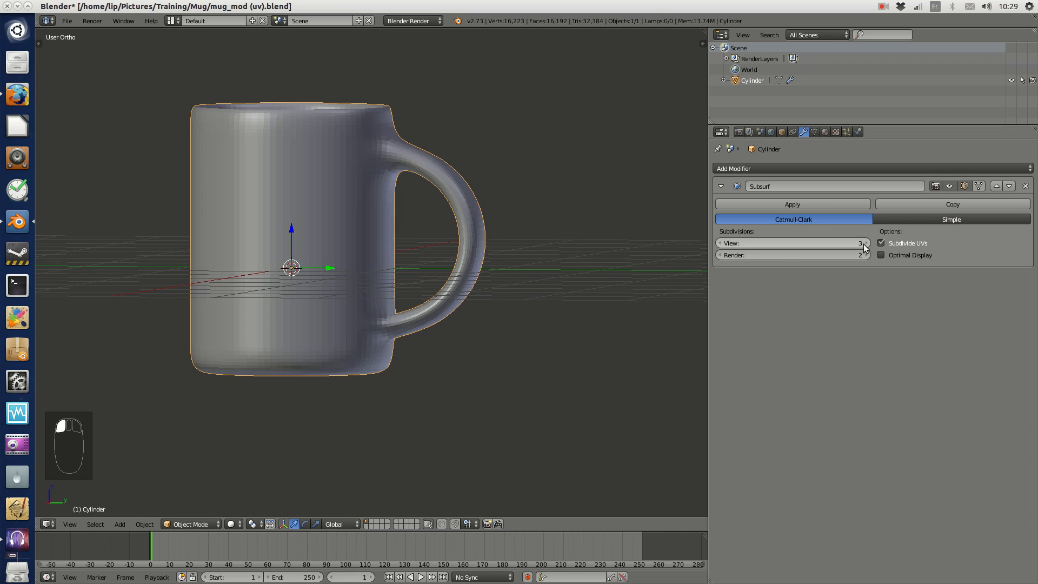
{"action": "left_click_drag", "start_coordinate": [826, 249], "coordinate": [713, 246]}
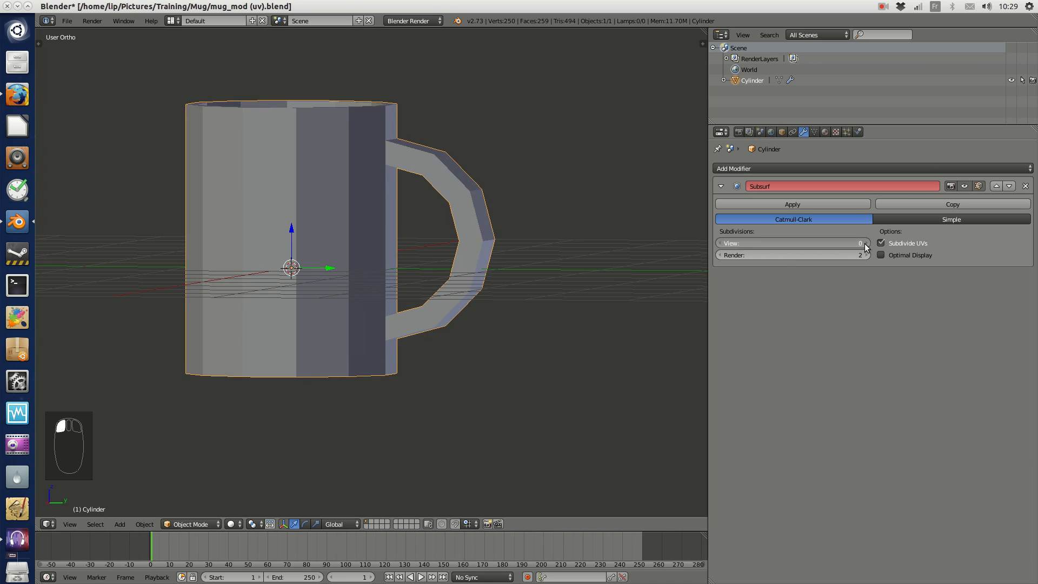
{"action": "left_click", "coordinate": [865, 245]}
{"action": "left_click", "coordinate": [865, 245]}
{"action": "left_click", "coordinate": [866, 244]}
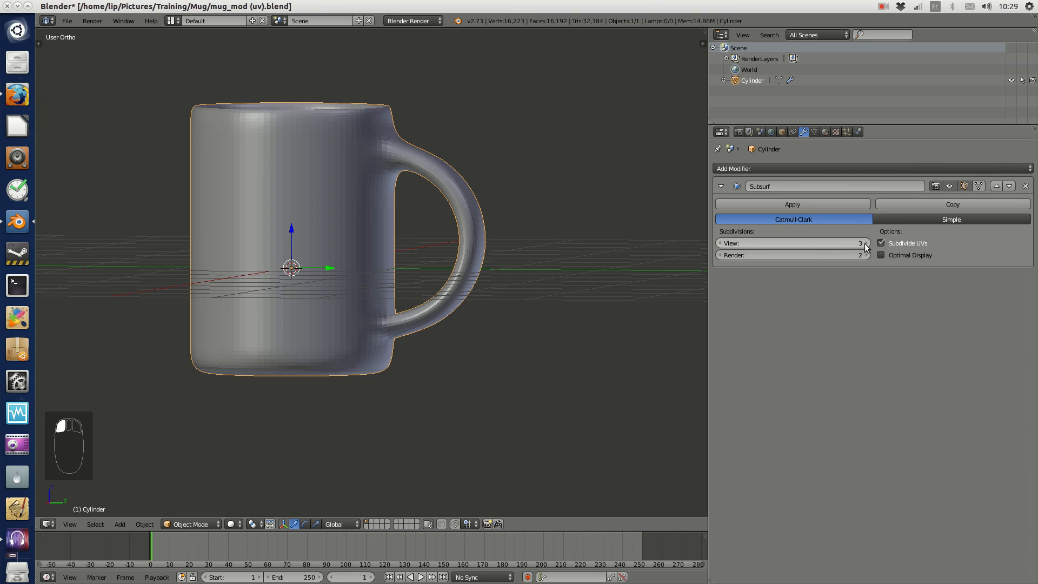
{"action": "mouse_move", "coordinate": [439, 101]}
{"action": "middle_mouse_down"}
{"action": "mouse_move", "coordinate": [418, 162]}
{"action": "mouse_move", "coordinate": [380, 216]}
{"action": "mouse_move", "coordinate": [429, 264]}
{"action": "mouse_move", "coordinate": [481, 156]}
{"action": "mouse_move", "coordinate": [488, 54]}
{"action": "mouse_move", "coordinate": [427, 89]}
{"action": "middle_mouse_up"}
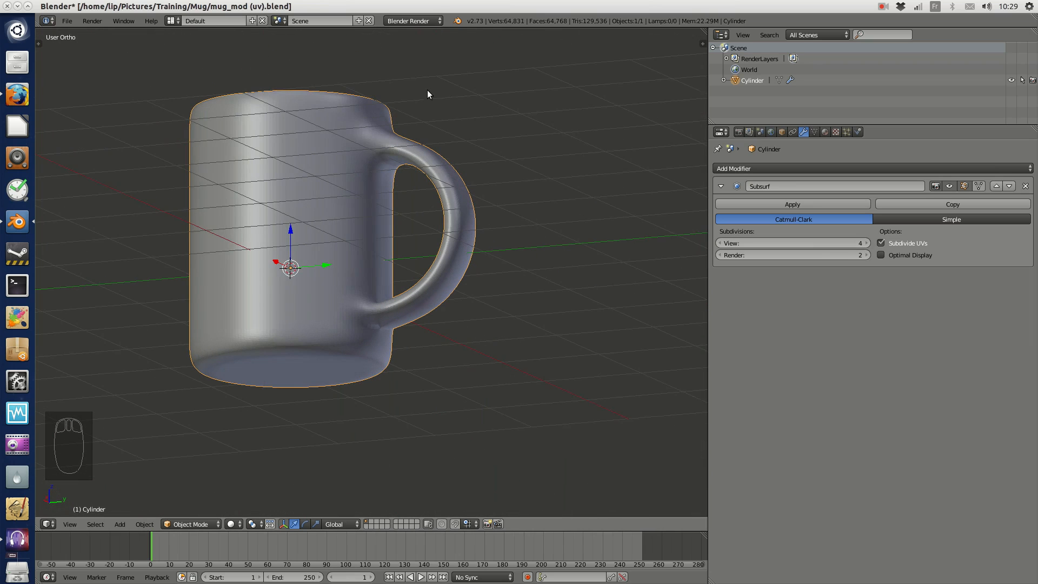
{"action": "scroll", "coordinate": [378, 203], "scroll_direction": "up", "scroll_amount": 3}
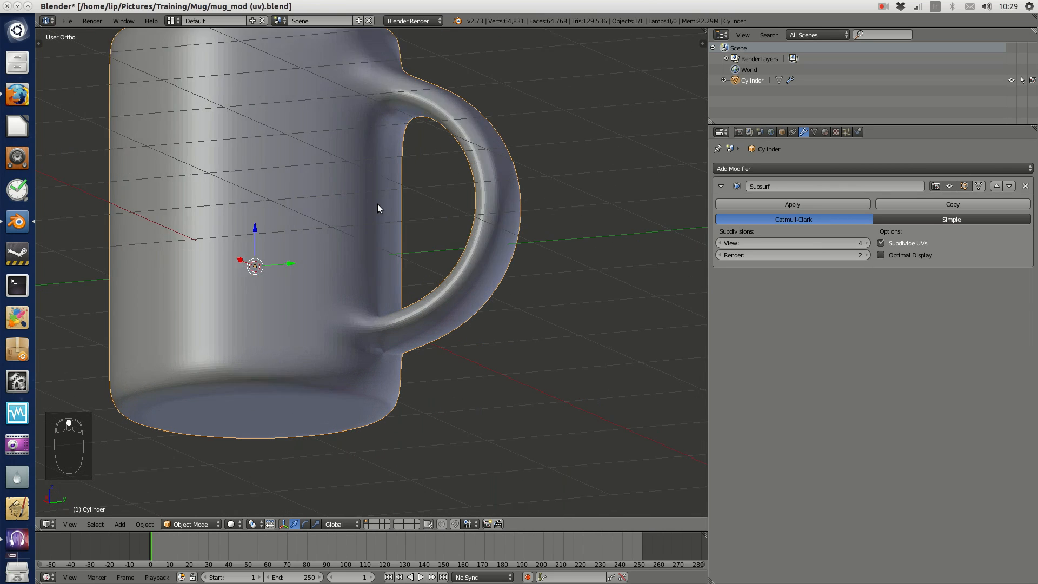
{"action": "scroll", "coordinate": [326, 196], "scroll_direction": "down", "scroll_amount": 3}
- Show the mug in wireframe and toggle the Subsurf modifier's viewport display to examine the added mesh density
{"action": "key", "text": "z"}
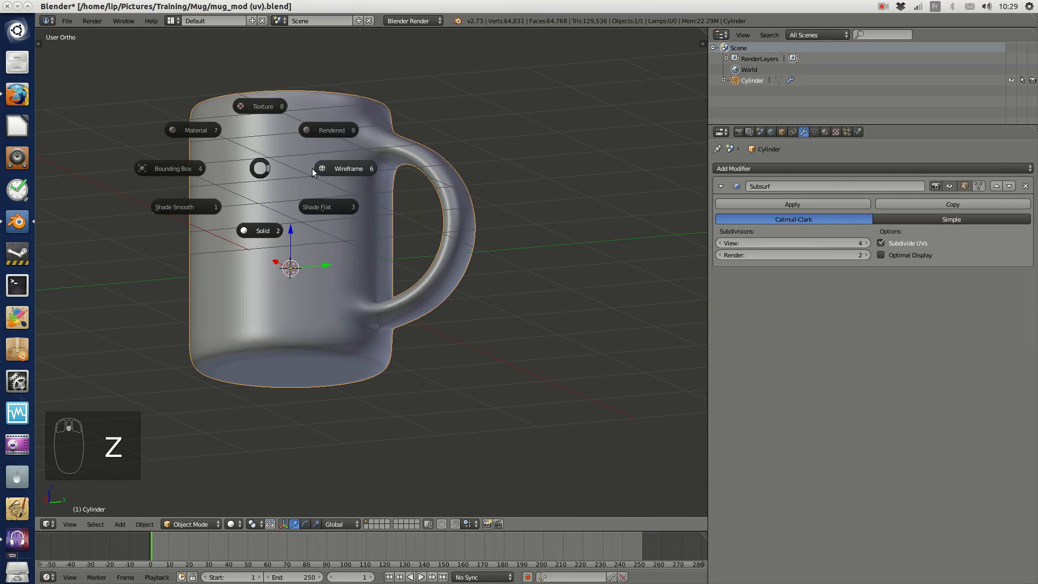
{"action": "left_click", "coordinate": [338, 171]}
{"action": "middle_click_drag", "start_coordinate": [312, 187], "coordinate": [336, 174]}
{"action": "left_click", "coordinate": [949, 186]}
{"action": "left_click", "coordinate": [949, 186]}
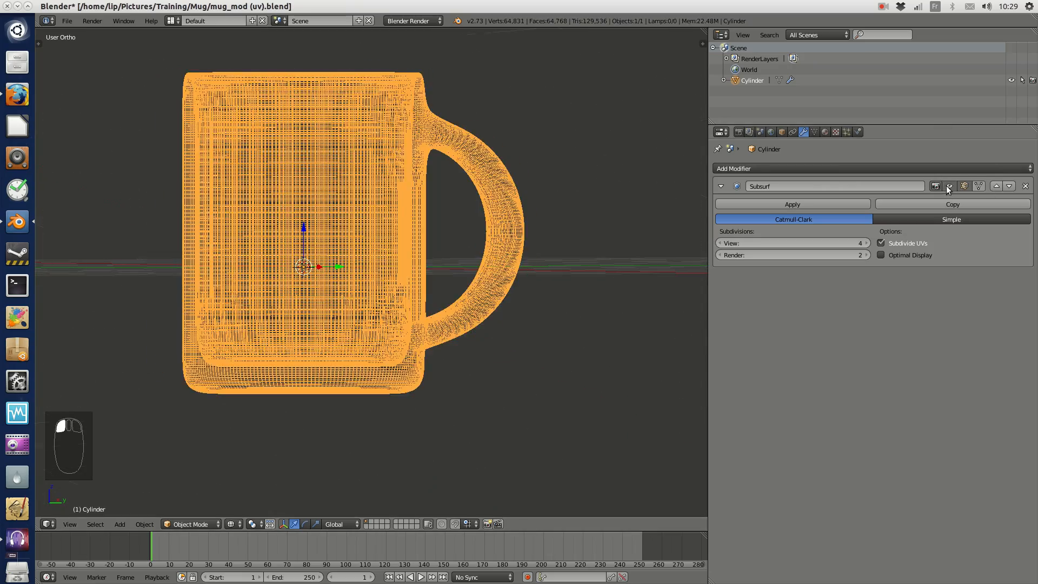
{"action": "scroll", "coordinate": [447, 171], "scroll_direction": "up", "scroll_amount": 1}
{"action": "middle_click_drag", "start_coordinate": [524, 127], "coordinate": [381, 243]}
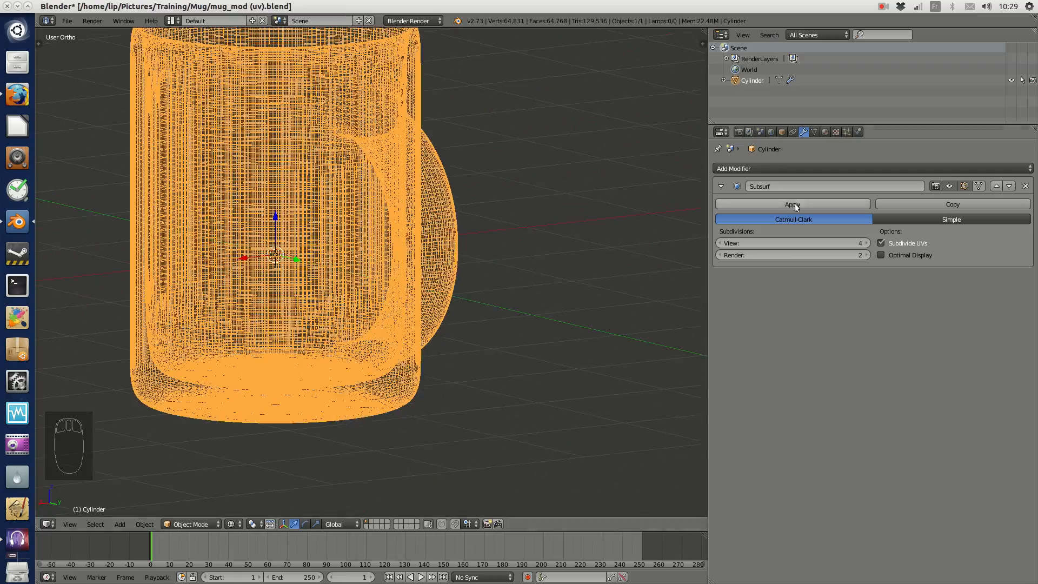
- Raise the Subsurf View subdivisions to 5 and 6, and examine the mug's wireframe density from several sides
{"action": "left_click", "coordinate": [867, 244]}
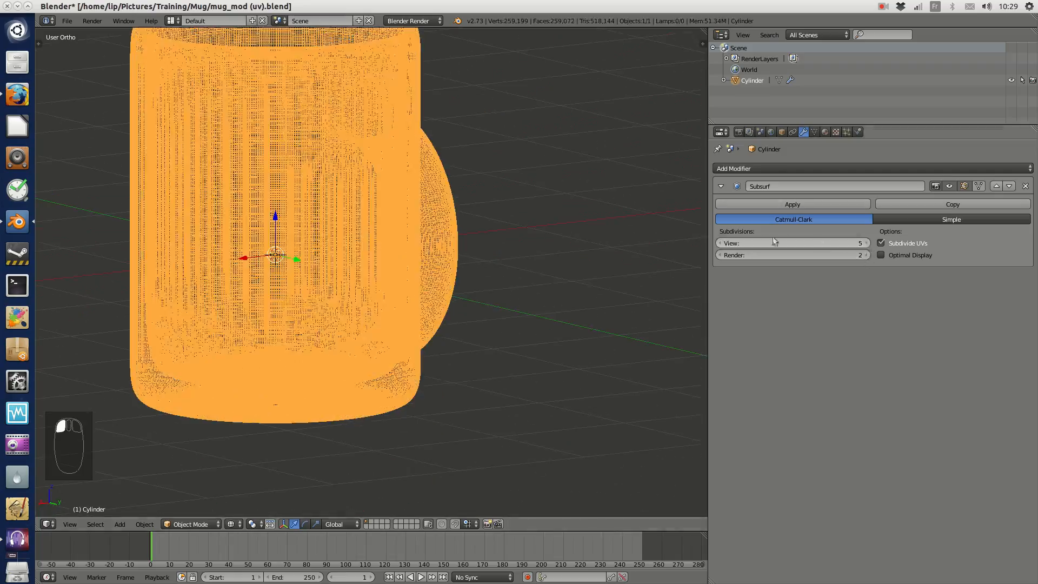
{"action": "left_click", "coordinate": [868, 244]}
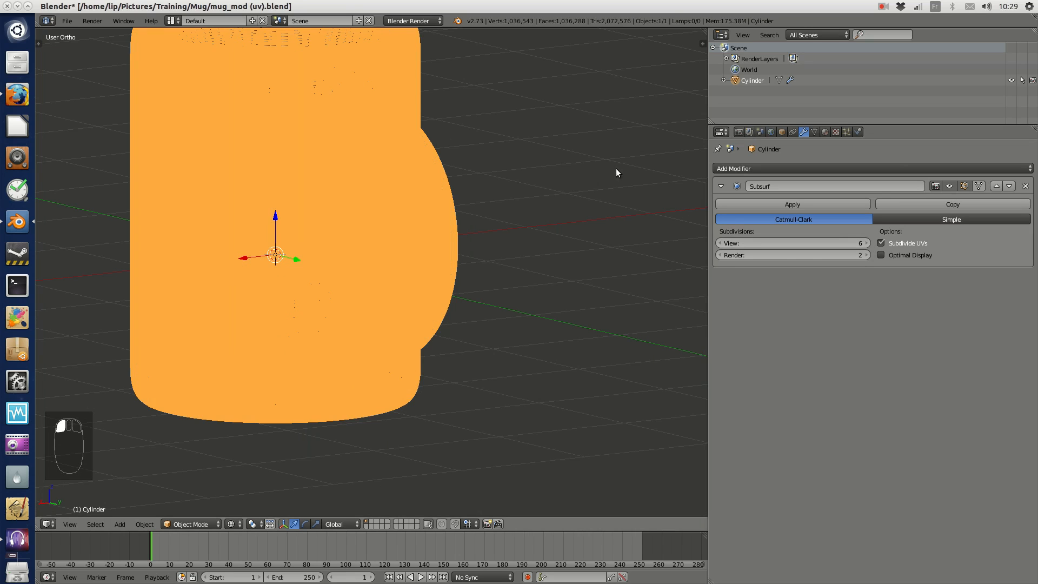
{"action": "scroll", "coordinate": [487, 162], "scroll_direction": "up", "scroll_amount": 2}
{"action": "scroll", "coordinate": [450, 160], "scroll_direction": "down", "scroll_amount": 3}
{"action": "middle_click_drag", "start_coordinate": [486, 151], "coordinate": [489, 180]}
{"action": "scroll", "coordinate": [489, 176], "scroll_direction": "up", "scroll_amount": 5}
{"action": "scroll", "coordinate": [595, 246], "scroll_direction": "down", "scroll_amount": 4}
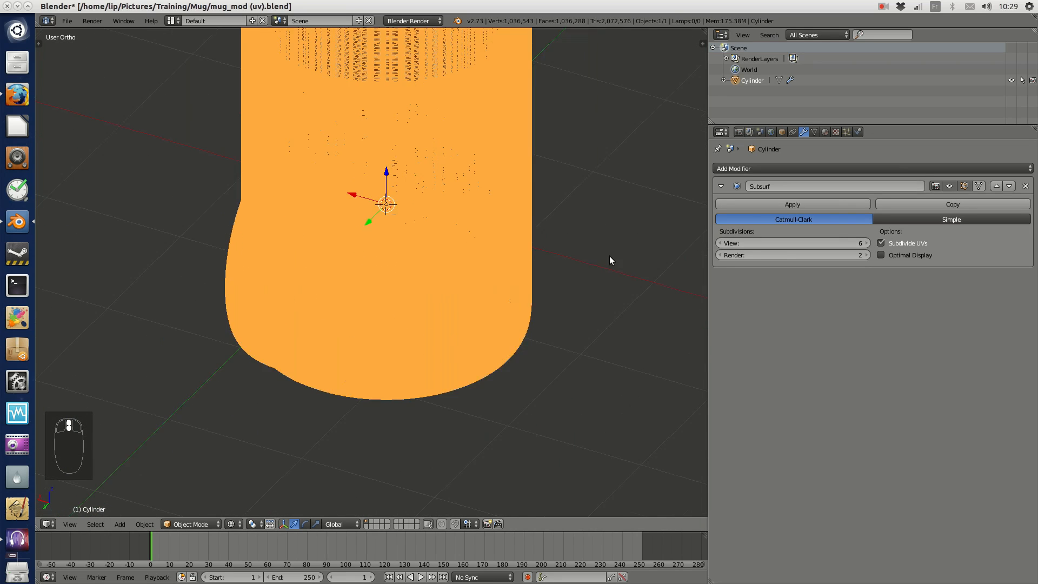
{"action": "middle_click_drag", "start_coordinate": [563, 253], "coordinate": [483, 210]}
{"action": "middle_click_drag", "start_coordinate": [587, 226], "coordinate": [563, 206]}
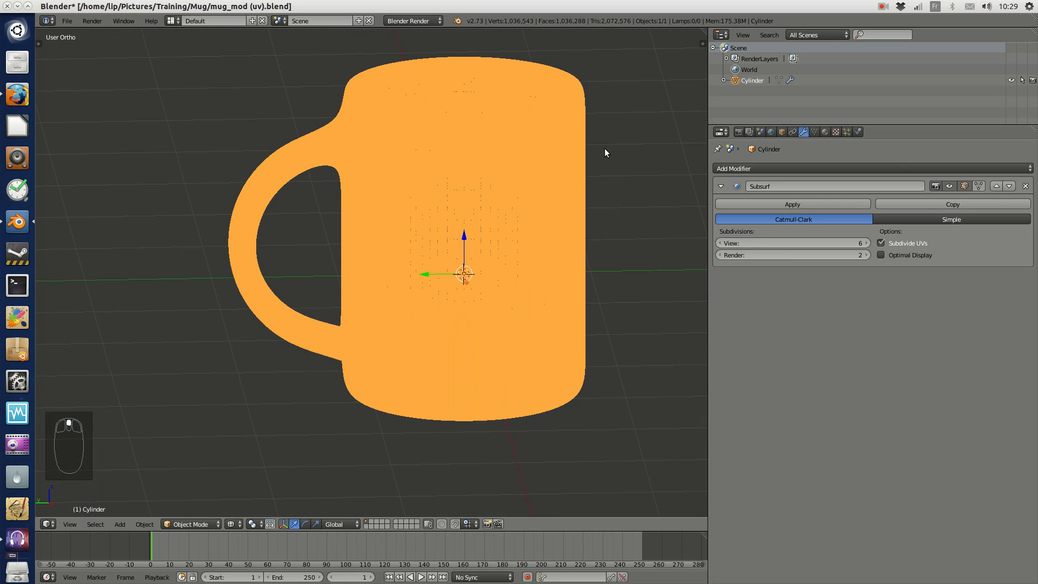
{"action": "middle_click_drag", "start_coordinate": [606, 147], "coordinate": [323, 180]}
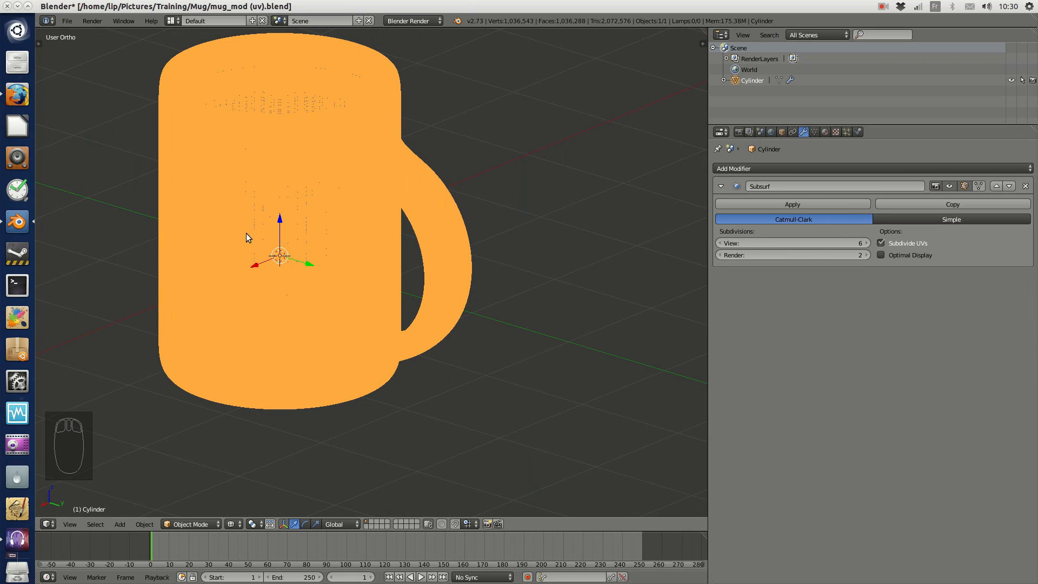
{"action": "middle_click_drag", "start_coordinate": [252, 228], "coordinate": [343, 248], "text": "shift"}
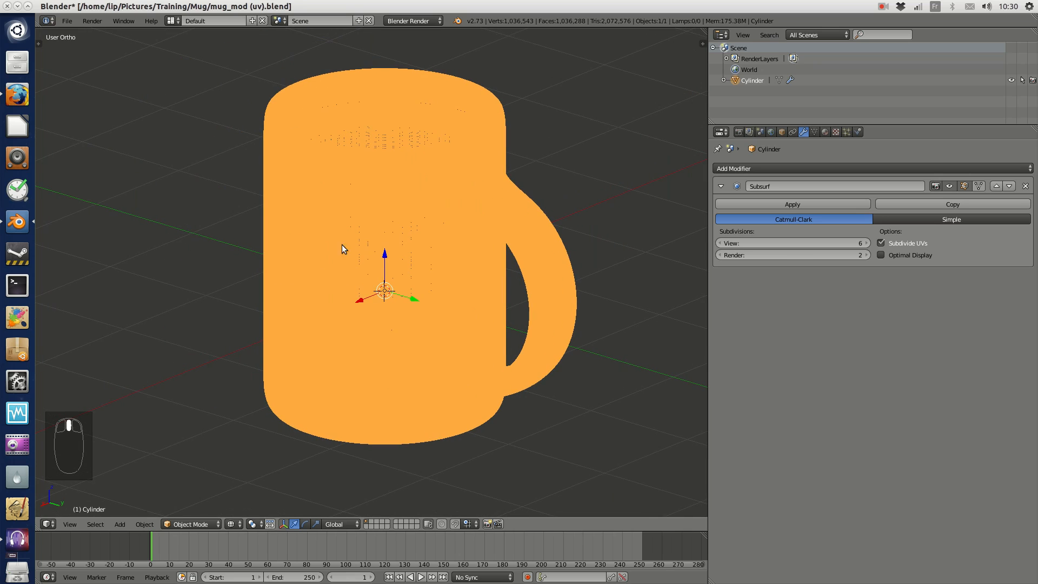
- Return the mug to solid shading and lower the Subsurf View subdivisions to 2
{"action": "left_click", "coordinate": [720, 243]}
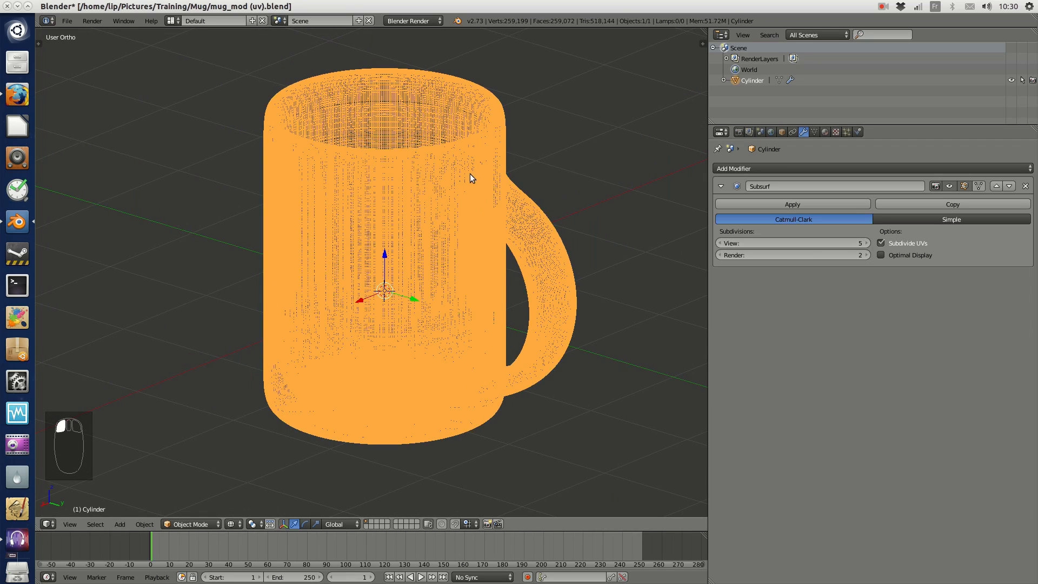
{"action": "key", "text": "z"}
{"action": "left_click", "coordinate": [466, 239]}
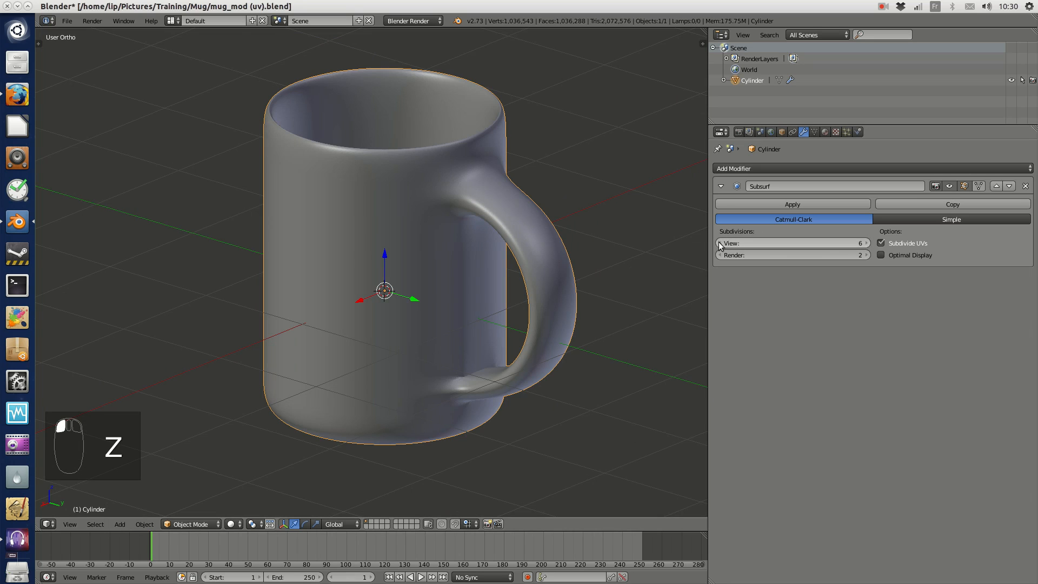
{"action": "left_click", "coordinate": [864, 244]}
{"action": "left_click", "coordinate": [723, 243]}
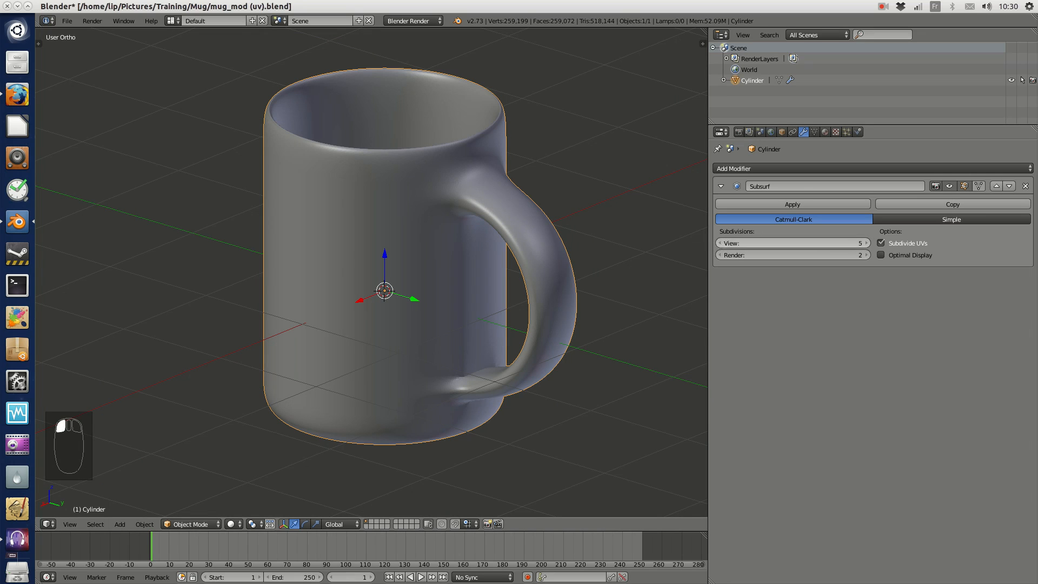
{"action": "left_click", "coordinate": [722, 243]}
{"action": "left_click", "coordinate": [723, 244]}
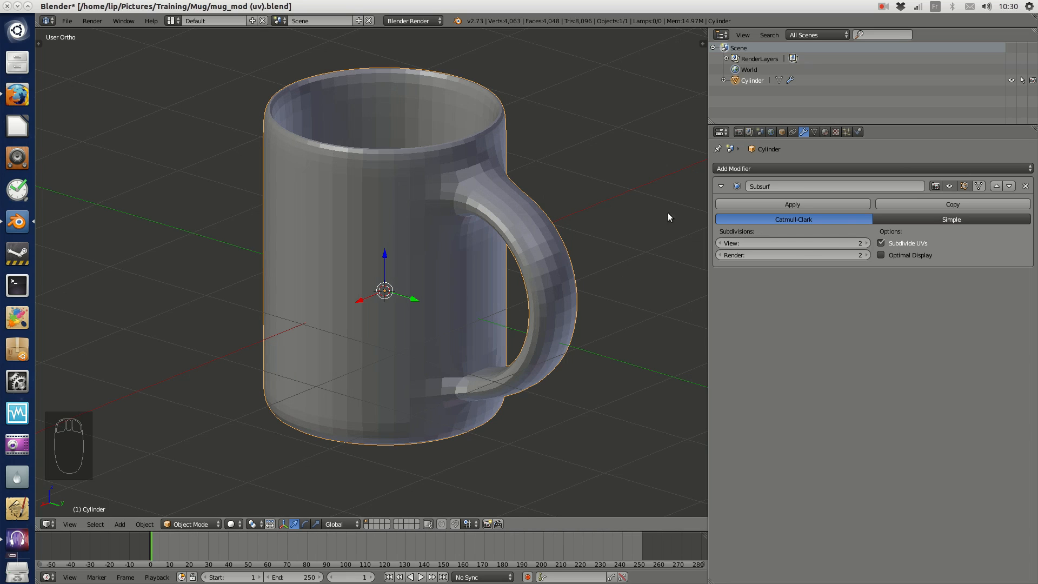
- Inspect the mug's underside with View subdivisions at 1, and restore the level to 2
{"action": "middle_click_drag", "start_coordinate": [567, 157], "coordinate": [336, 103]}
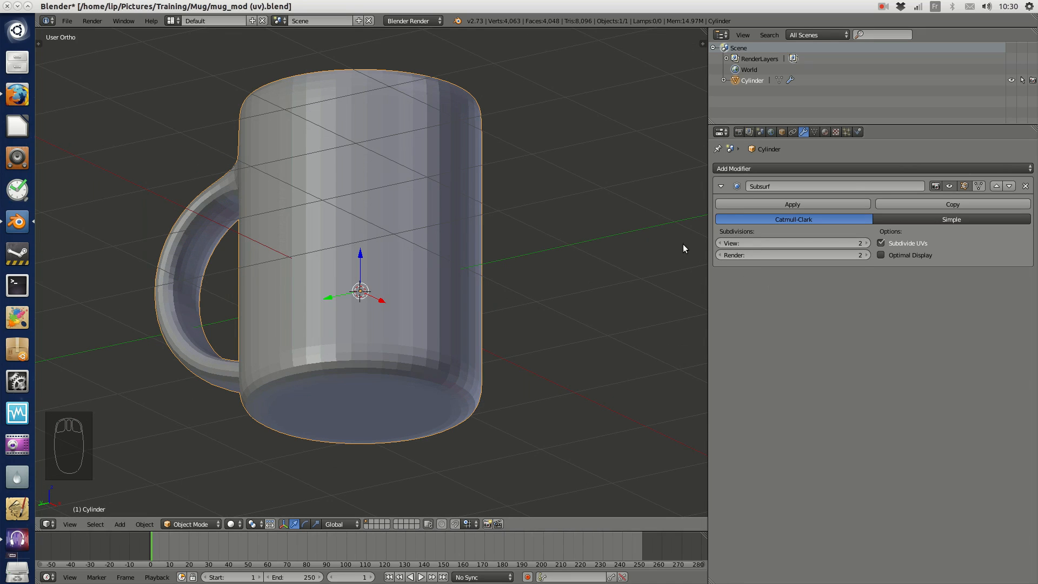
{"action": "left_click", "coordinate": [720, 244]}
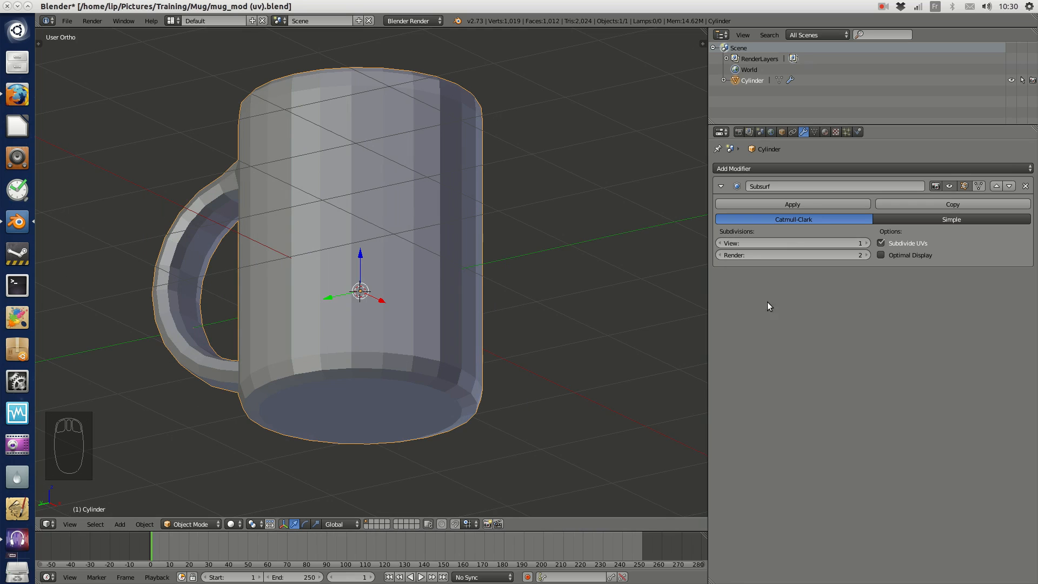
{"action": "left_click", "coordinate": [866, 243]}
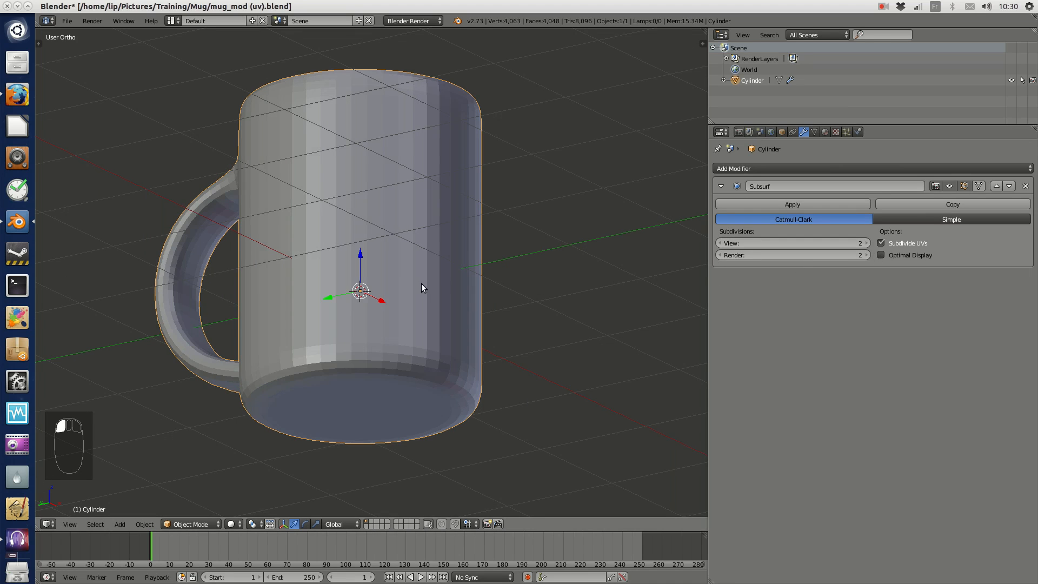
- Show the mug in wireframe and examine its mesh density from the side, above and at an angle
{"action": "middle_click_drag", "start_coordinate": [430, 217], "coordinate": [443, 238]}
{"action": "key", "text": "z"}
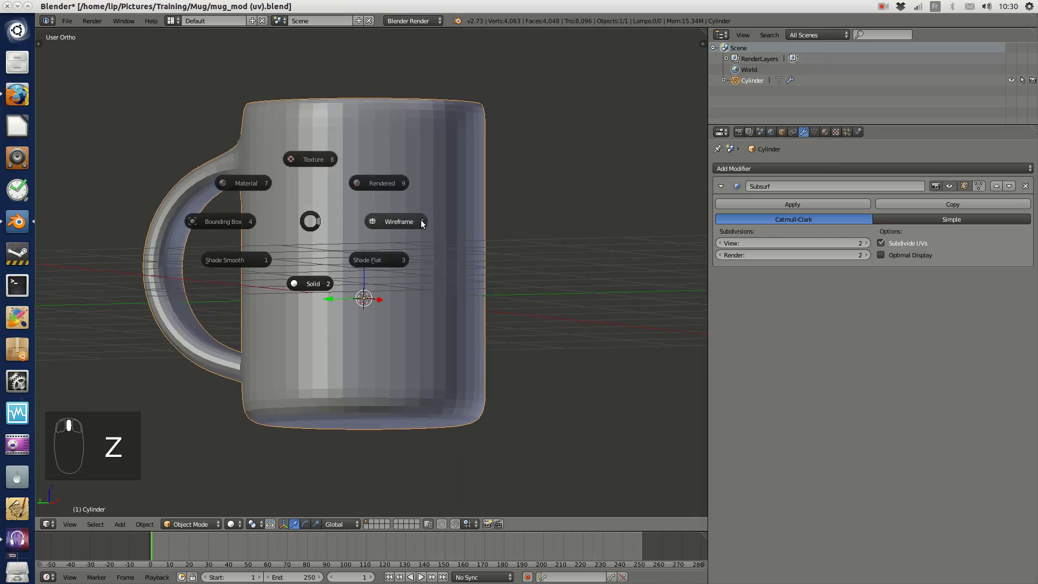
{"action": "left_click", "coordinate": [421, 220]}
{"action": "scroll", "coordinate": [445, 205], "scroll_direction": "up", "scroll_amount": 2}
{"action": "scroll", "coordinate": [501, 195], "scroll_direction": "down", "scroll_amount": 3}
{"action": "mouse_move", "coordinate": [508, 187]}
{"action": "middle_mouse_down"}
{"action": "mouse_move", "coordinate": [388, 195]}
{"action": "mouse_move", "coordinate": [313, 182]}
{"action": "mouse_move", "coordinate": [308, 132]}
{"action": "mouse_move", "coordinate": [339, 87]}
{"action": "mouse_move", "coordinate": [479, 178]}
{"action": "mouse_move", "coordinate": [551, 200]}
{"action": "mouse_move", "coordinate": [624, 200]}
{"action": "mouse_move", "coordinate": [50, 195]}
{"action": "middle_mouse_up"}
{"action": "middle_click_drag", "start_coordinate": [195, 257], "coordinate": [351, 371]}
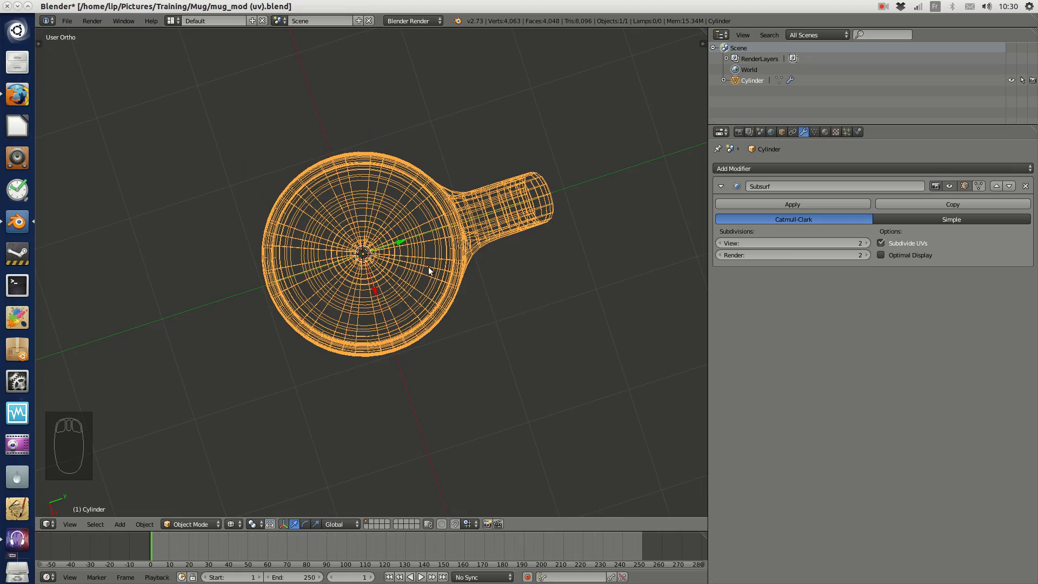
{"action": "middle_click_drag", "start_coordinate": [429, 270], "coordinate": [514, 157]}
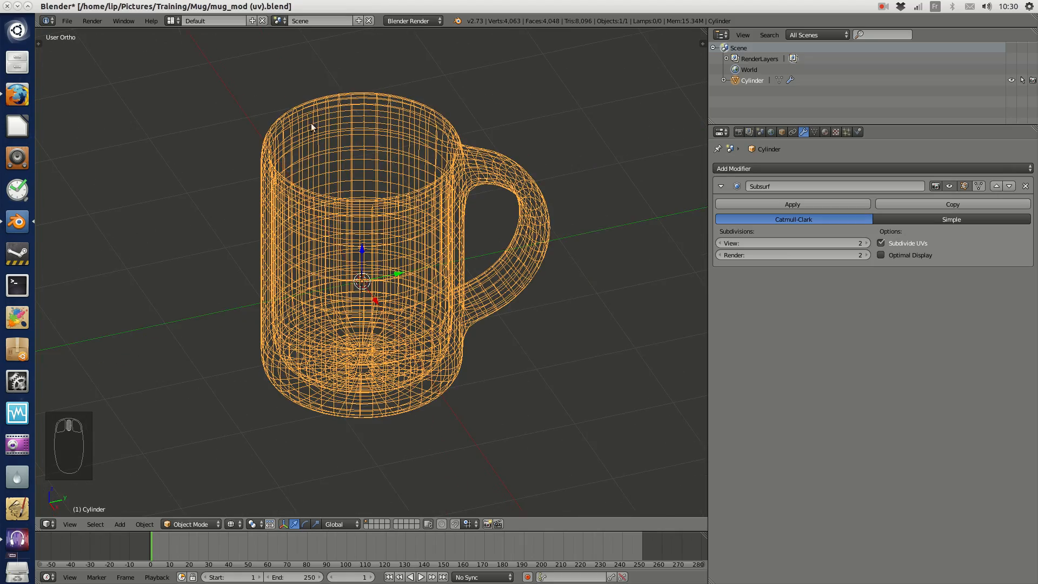
{"action": "middle_click_drag", "start_coordinate": [312, 126], "coordinate": [379, 88]}
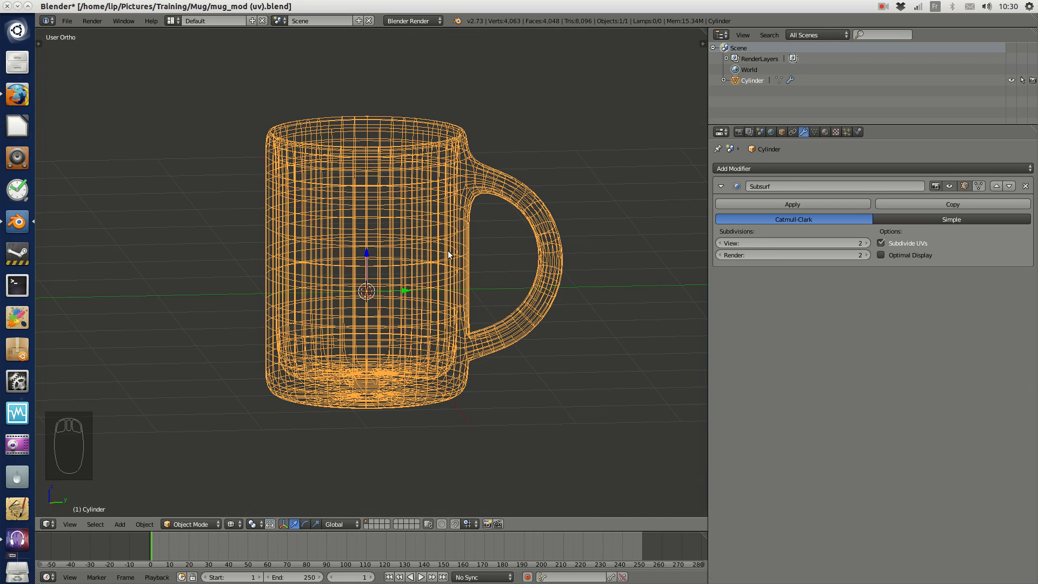
- Return the mug to solid shading and inspect its surface from the underside, the inside and the handle side
{"action": "key", "text": "z"}
{"action": "left_click", "coordinate": [424, 311]}
{"action": "middle_click_drag", "start_coordinate": [489, 266], "coordinate": [508, 235]}
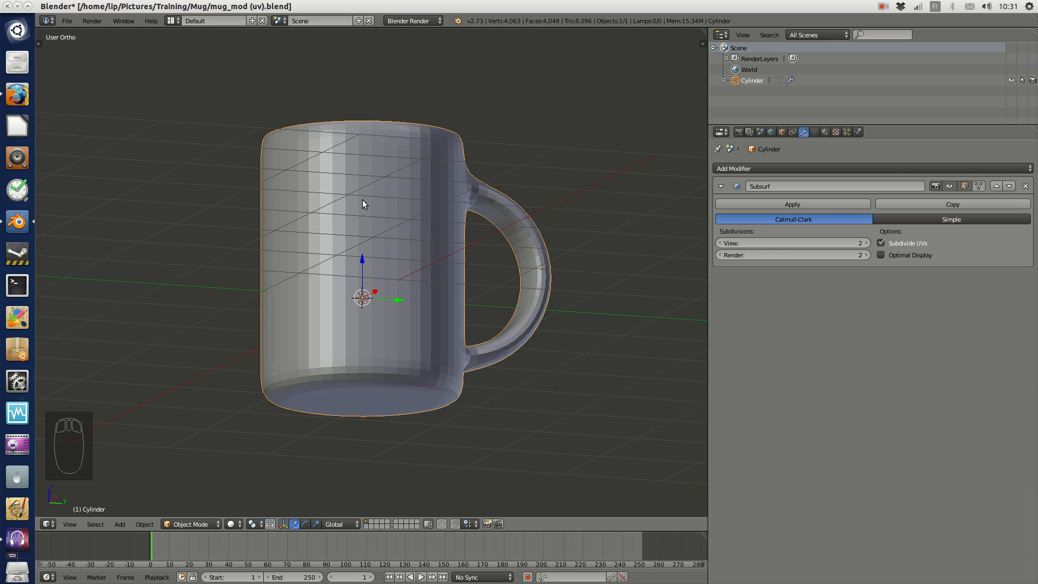
{"action": "middle_click_drag", "start_coordinate": [397, 176], "coordinate": [170, 215]}
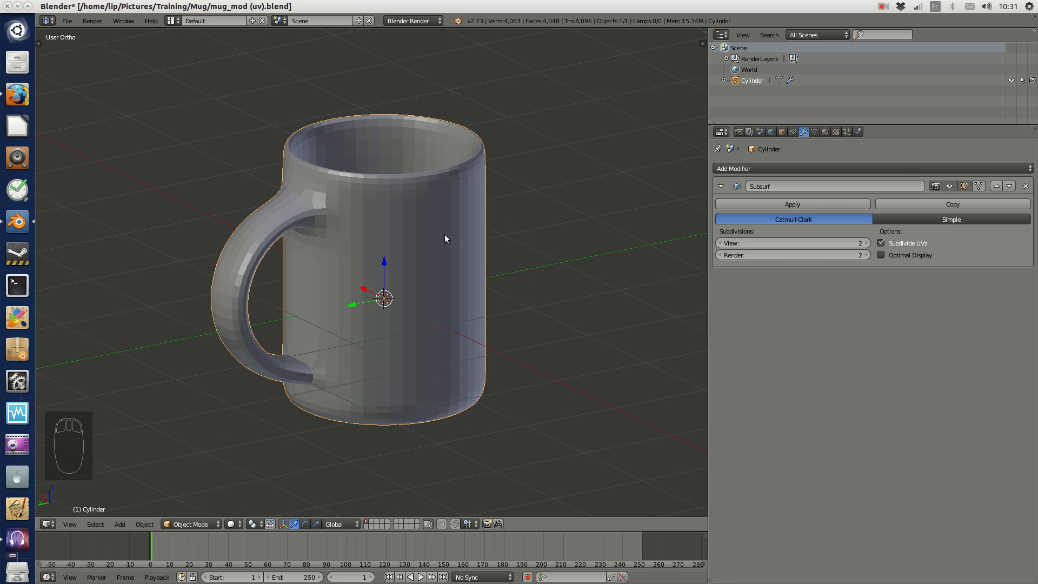
{"action": "middle_click_drag", "start_coordinate": [445, 238], "coordinate": [544, 216]}
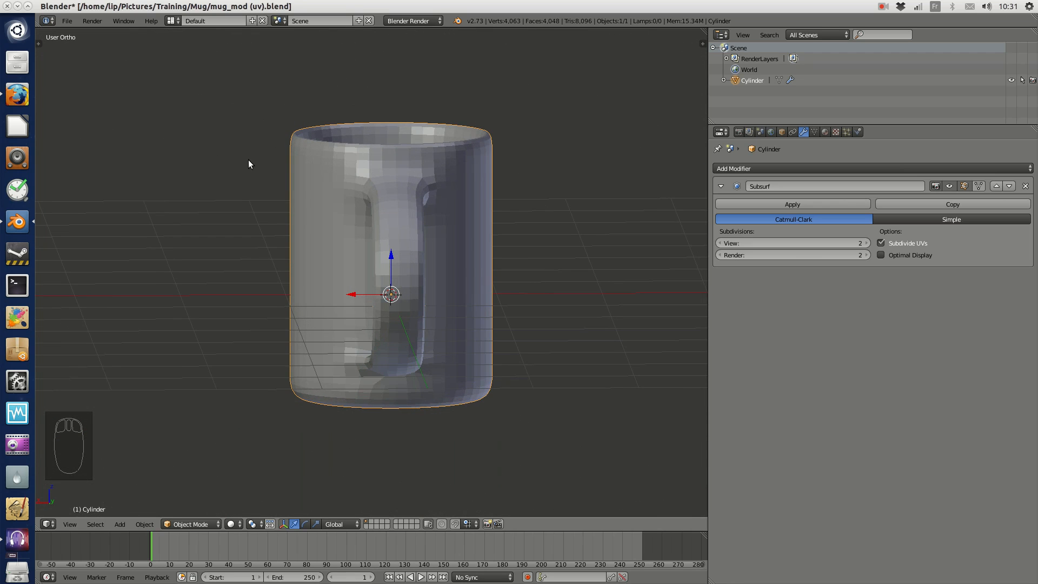
- Open the tool shelf and apply smooth shading to the mug
{"action": "key", "text": "t"}
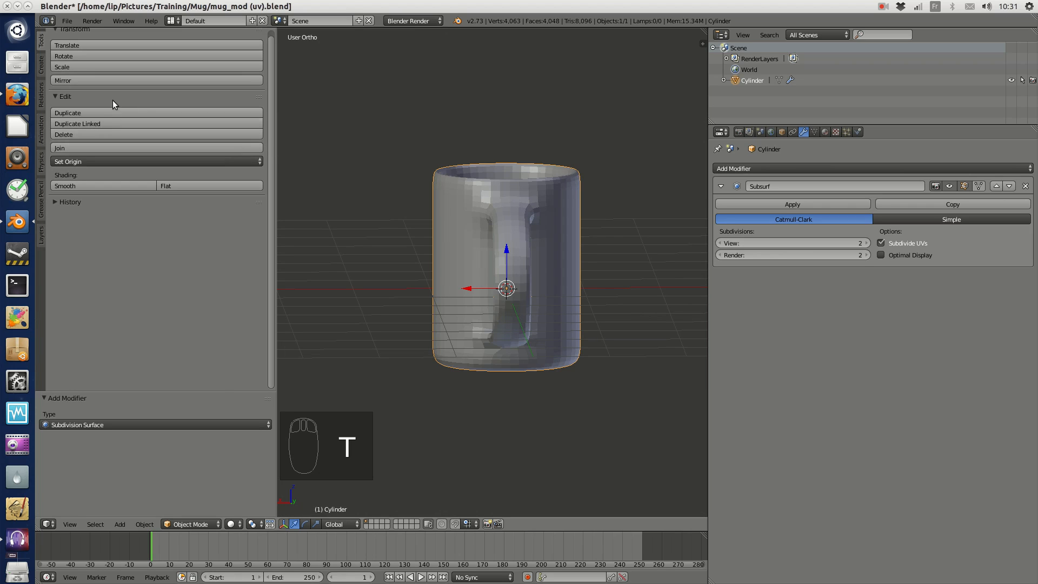
{"action": "scroll", "coordinate": [174, 185], "scroll_direction": "up", "scroll_amount": 1}
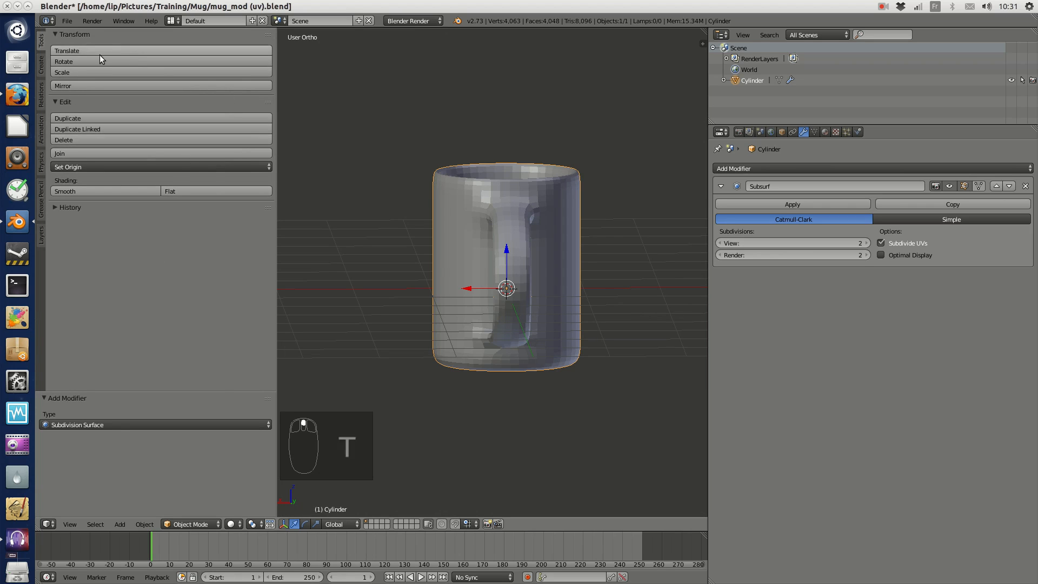
{"action": "left_click", "coordinate": [85, 192]}
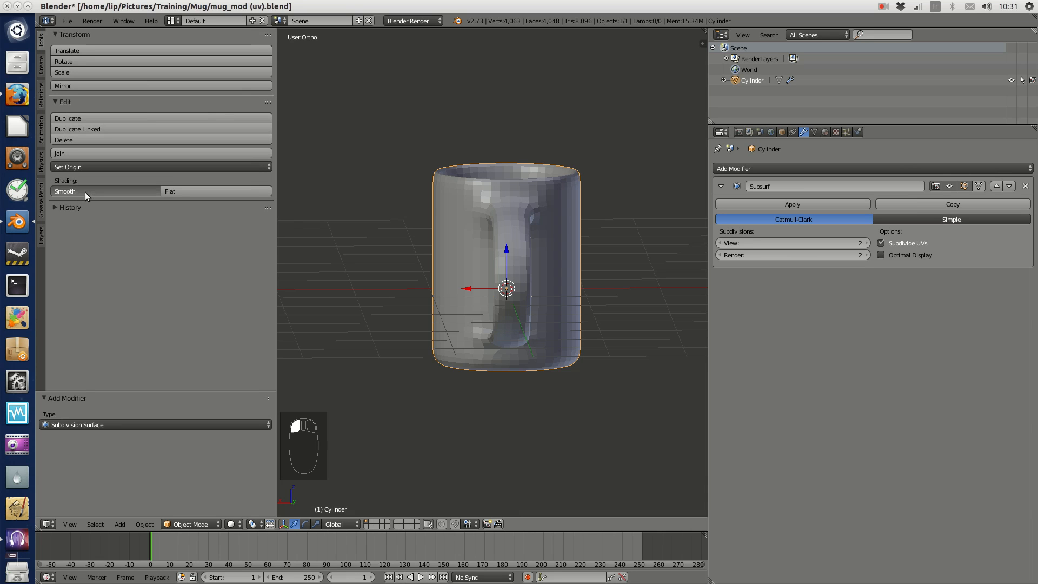
{"action": "scroll", "coordinate": [604, 234], "scroll_direction": "up", "scroll_amount": 3}
{"action": "middle_click_drag", "start_coordinate": [604, 233], "coordinate": [391, 246]}
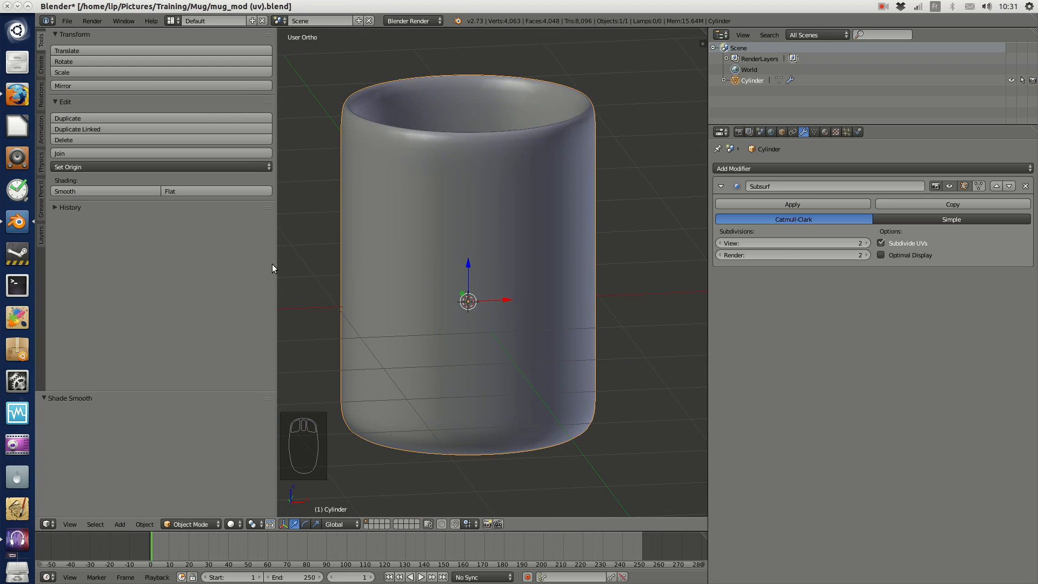
- Narrow the tool shelf and inspect the mug's shading around the handle joints
{"action": "left_click_drag", "start_coordinate": [276, 265], "coordinate": [99, 278]}
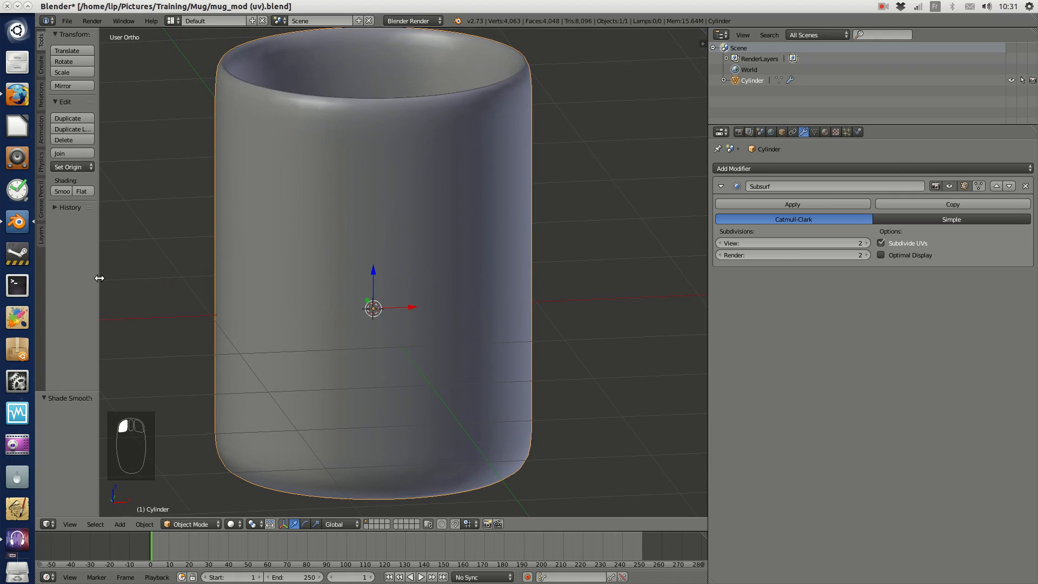
{"action": "scroll", "coordinate": [272, 251], "scroll_direction": "down", "scroll_amount": 4}
{"action": "middle_click_drag", "start_coordinate": [271, 251], "coordinate": [600, 259]}
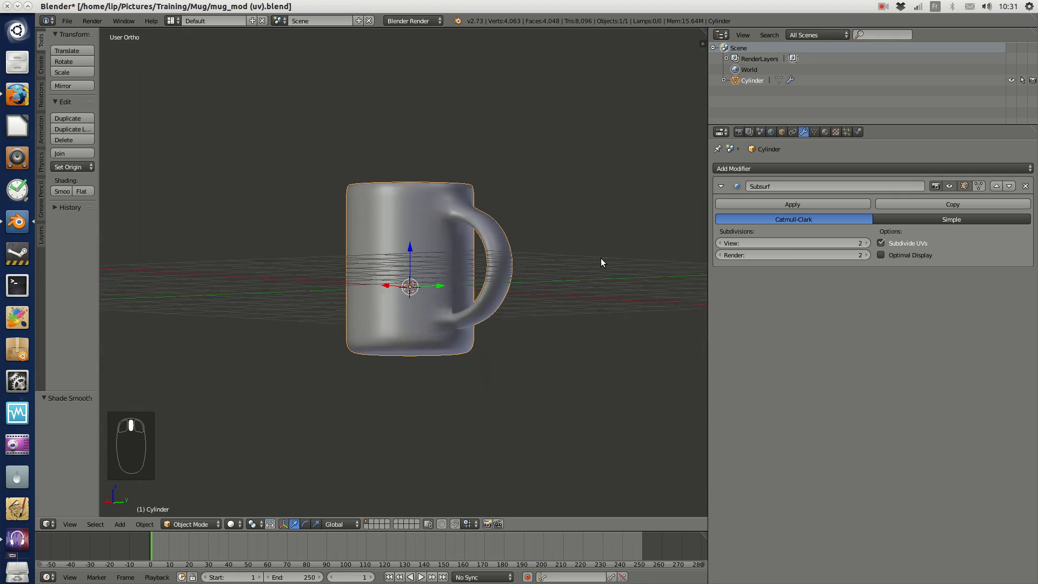
{"action": "middle_click_drag", "start_coordinate": [377, 264], "coordinate": [446, 253]}
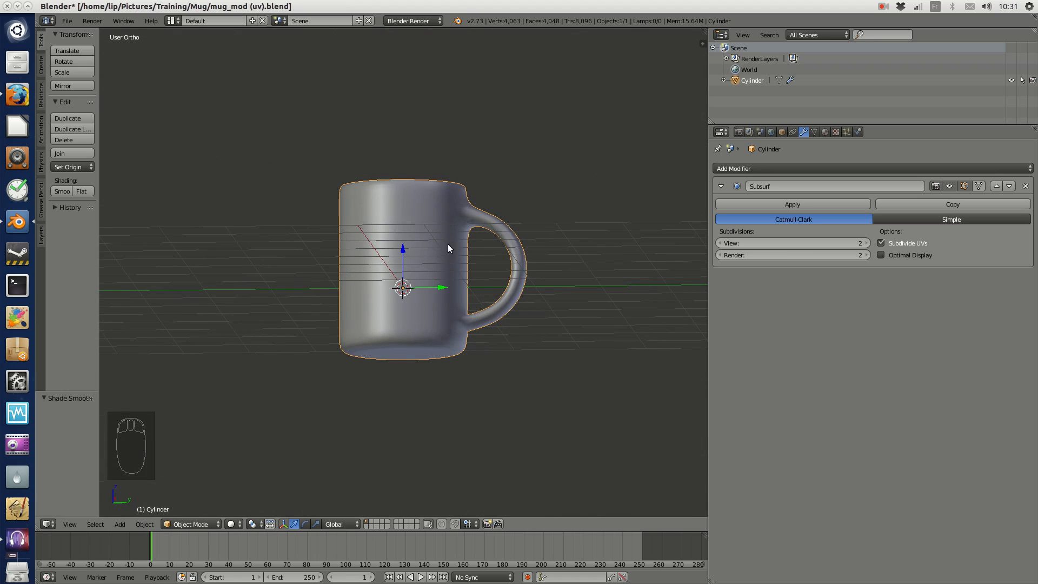
{"action": "scroll", "coordinate": [489, 189], "scroll_direction": "up", "scroll_amount": 4}
{"action": "middle_click_drag", "start_coordinate": [459, 186], "coordinate": [494, 164]}
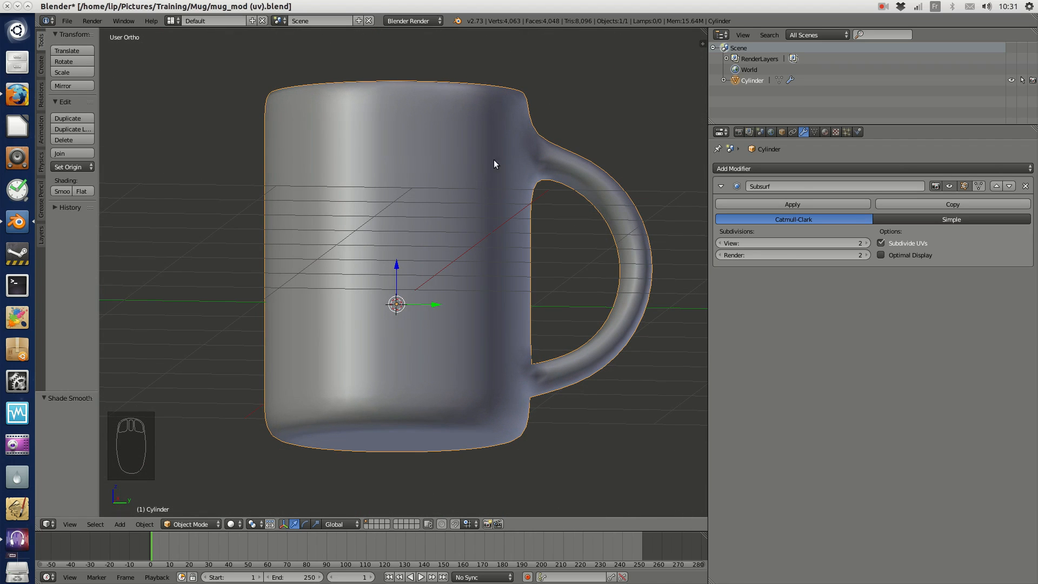
- Circle the upper and lower handle joints with Grease Pencil, and remove the annotation layer
{"action": "key", "text": "d"}
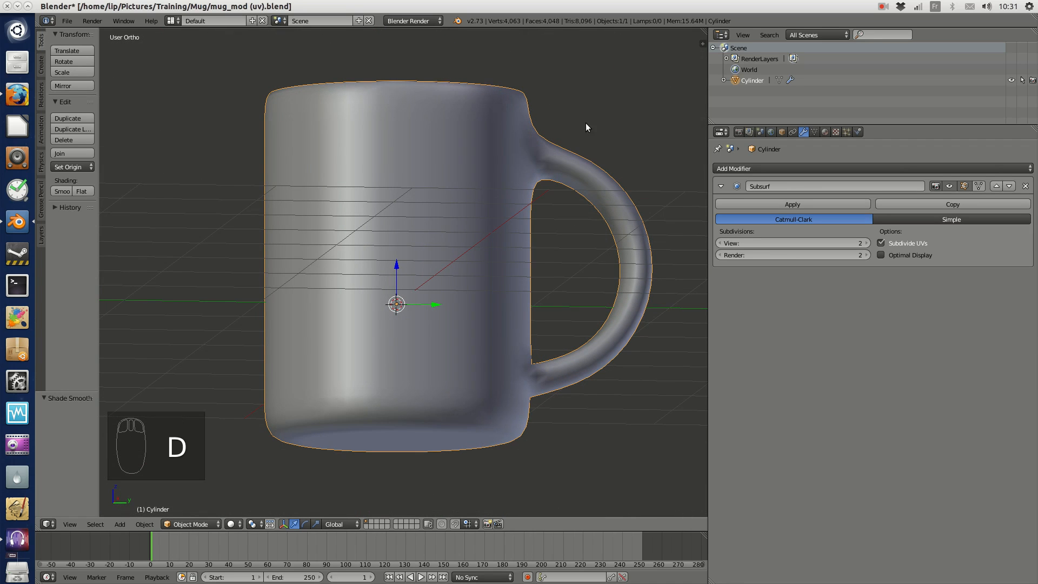
{"action": "left_click_drag", "start_coordinate": [586, 123], "coordinate": [512, 229]}
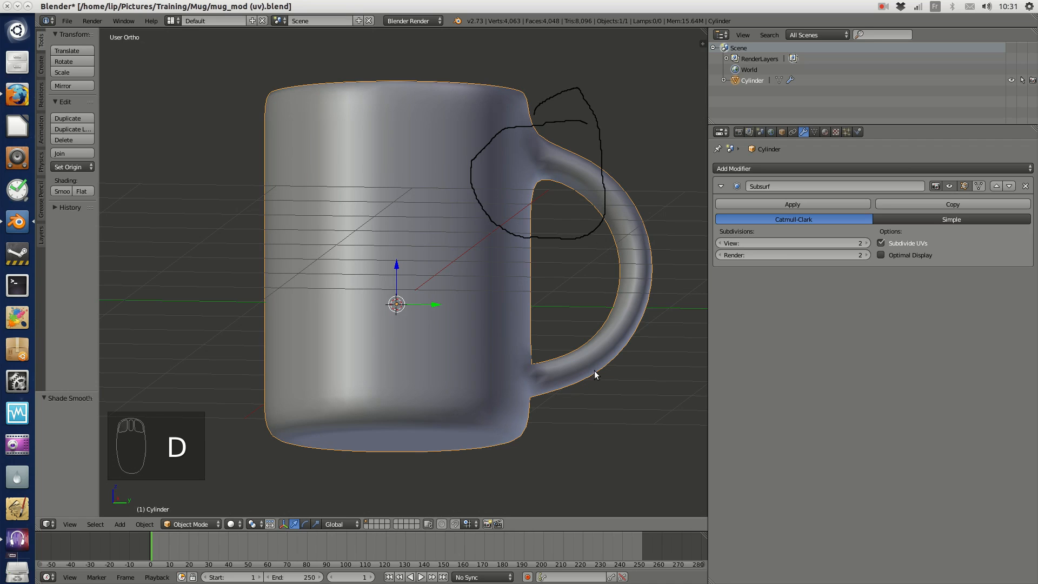
{"action": "key", "text": "d"}
{"action": "left_click_drag", "start_coordinate": [588, 364], "coordinate": [515, 339]}
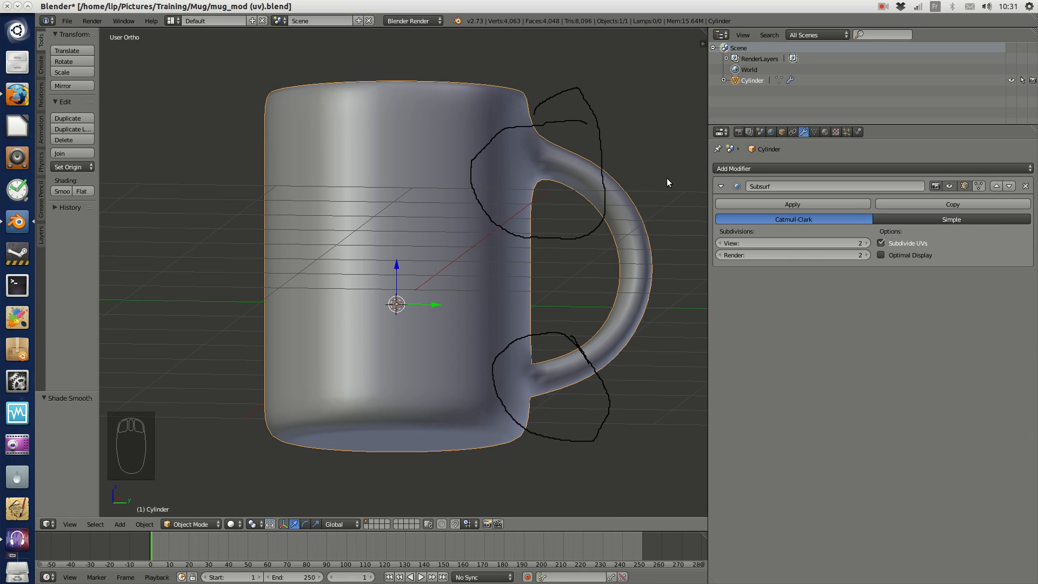
{"action": "key", "text": "n"}
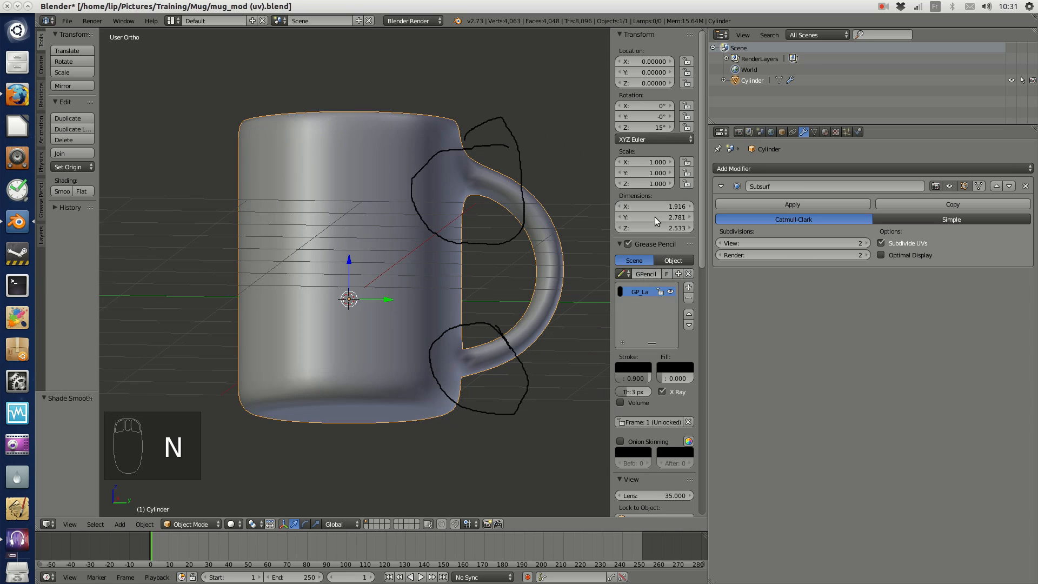
{"action": "left_click", "coordinate": [689, 299]}
- Sketch a Grease Pencil curve beside the mug's rounded bottom corner in right view, and remove its layer
{"action": "key", "text": "KP_3"}
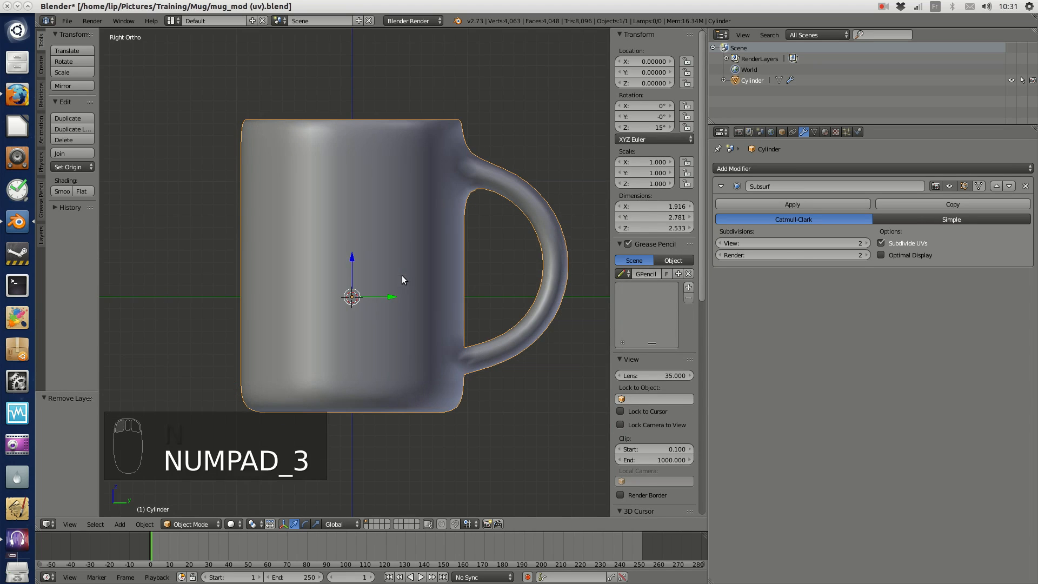
{"action": "middle_click_drag", "start_coordinate": [397, 310], "coordinate": [392, 206], "text": "shift"}
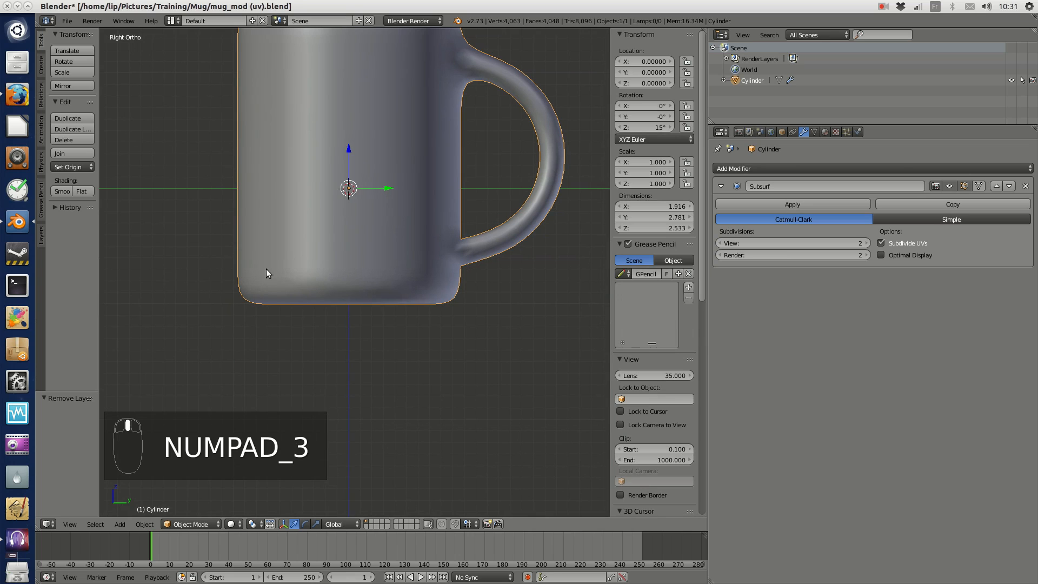
{"action": "key", "text": "r"}
{"action": "right_click", "coordinate": [212, 216]}
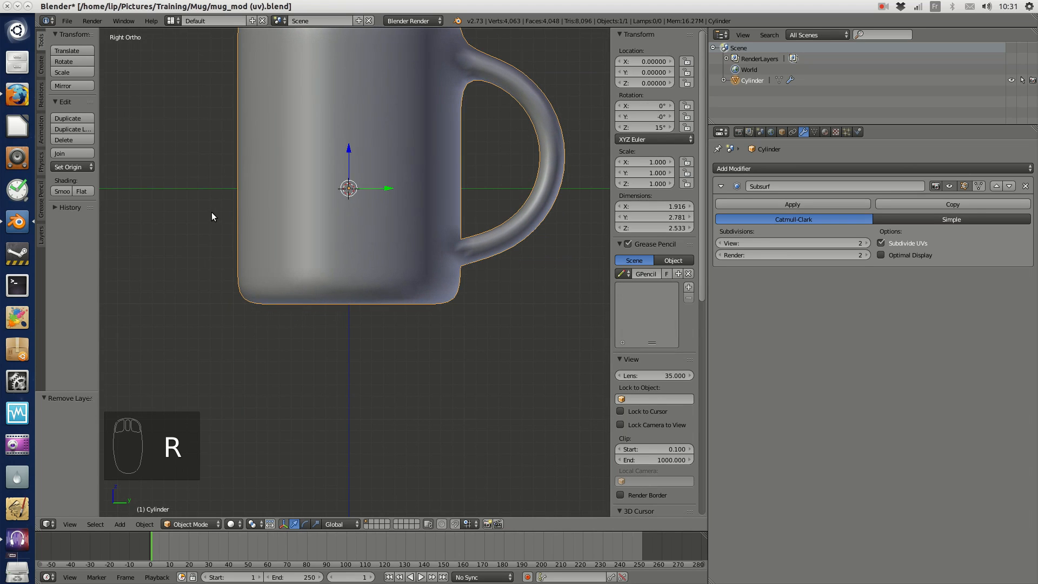
{"action": "left_click_drag", "start_coordinate": [206, 227], "coordinate": [212, 265]}
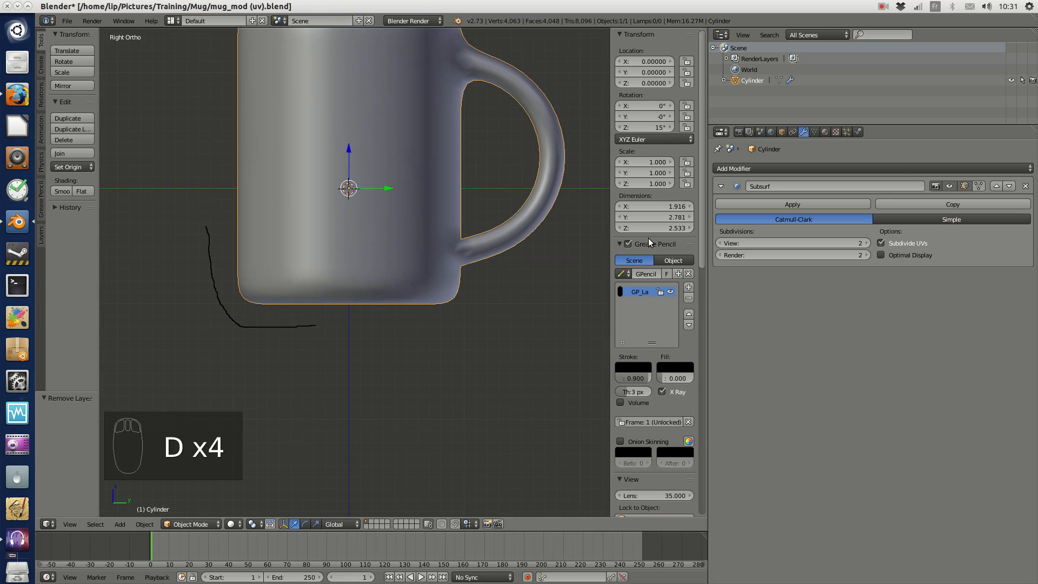
{"action": "left_click", "coordinate": [689, 297]}
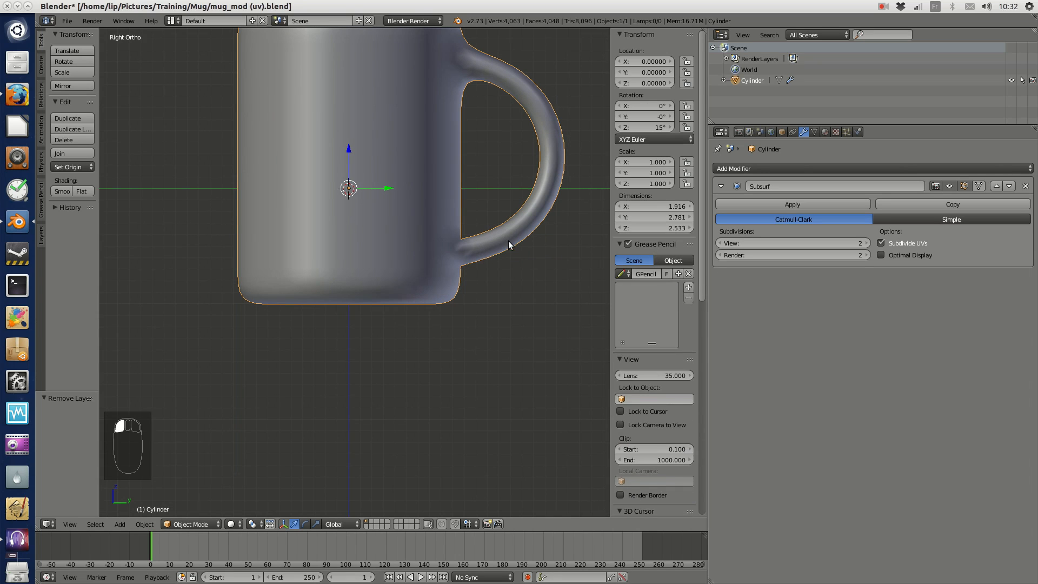
- Hide the properties sidebar and the tool shelf, and centre the mug in the right view
{"action": "key", "text": "n"}
{"action": "key", "text": "t"}
{"action": "scroll", "coordinate": [384, 188], "scroll_direction": "down", "scroll_amount": 3}
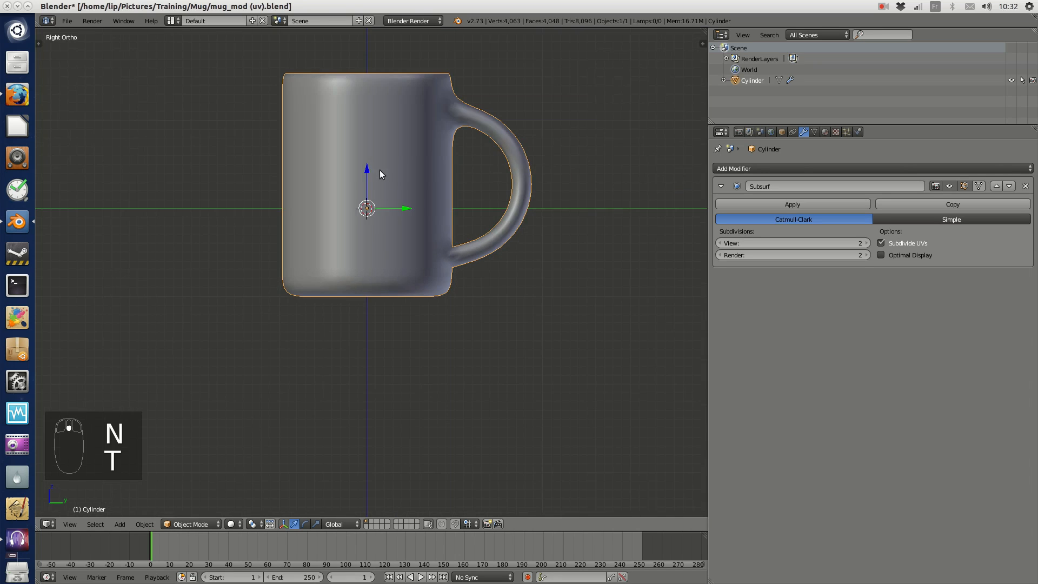
{"action": "middle_click_drag", "start_coordinate": [379, 170], "coordinate": [358, 268], "text": "shift"}
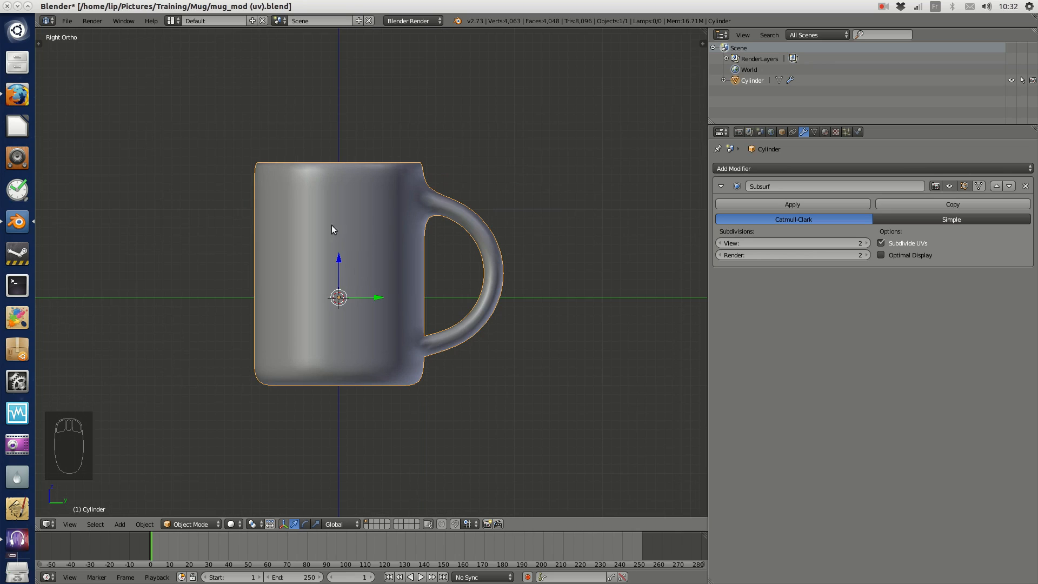
{"action": "scroll", "coordinate": [476, 193], "scroll_direction": "up", "scroll_amount": 2}
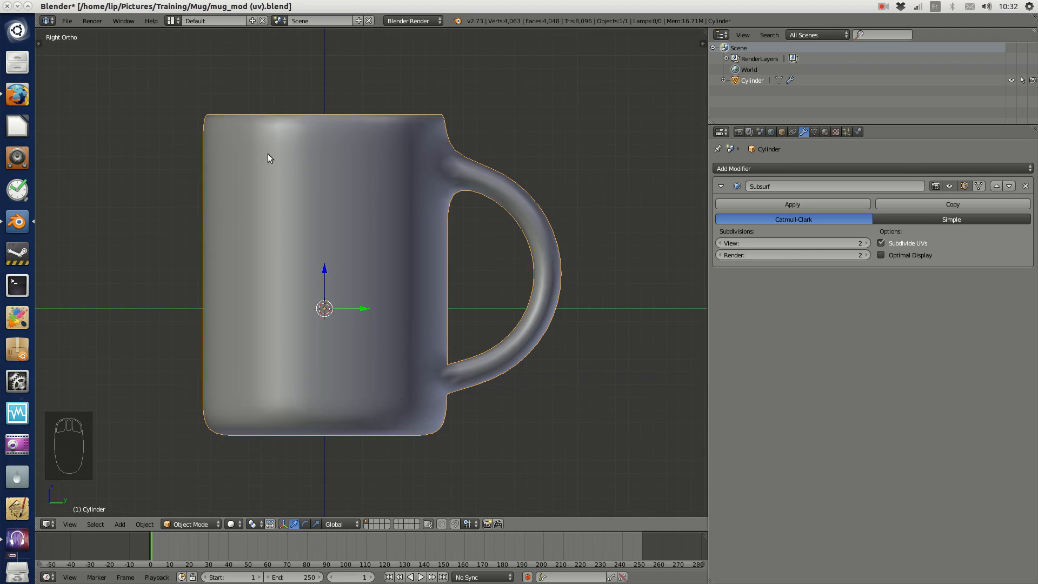
- In Edit Mode, add an edge loop around the mug body, slide it about -0.80 up close to the rim, and deselect it
{"action": "key", "text": "Tab"}
{"action": "key", "text": "Tab"}
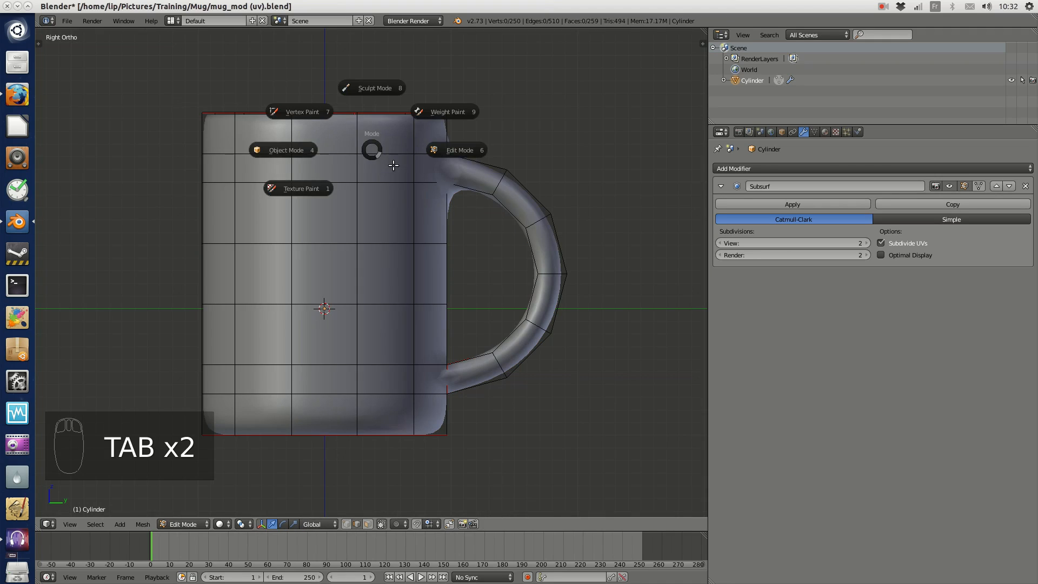
{"action": "middle_click_drag", "start_coordinate": [384, 158], "coordinate": [239, 404]}
{"action": "key", "text": "KP_3"}
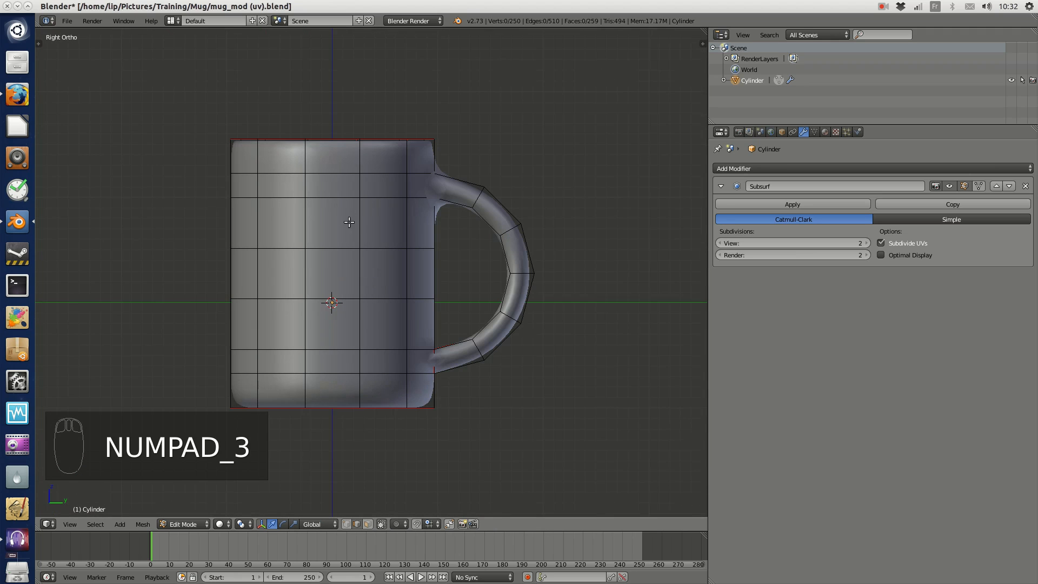
{"action": "scroll", "coordinate": [362, 202], "scroll_direction": "up", "scroll_amount": 4}
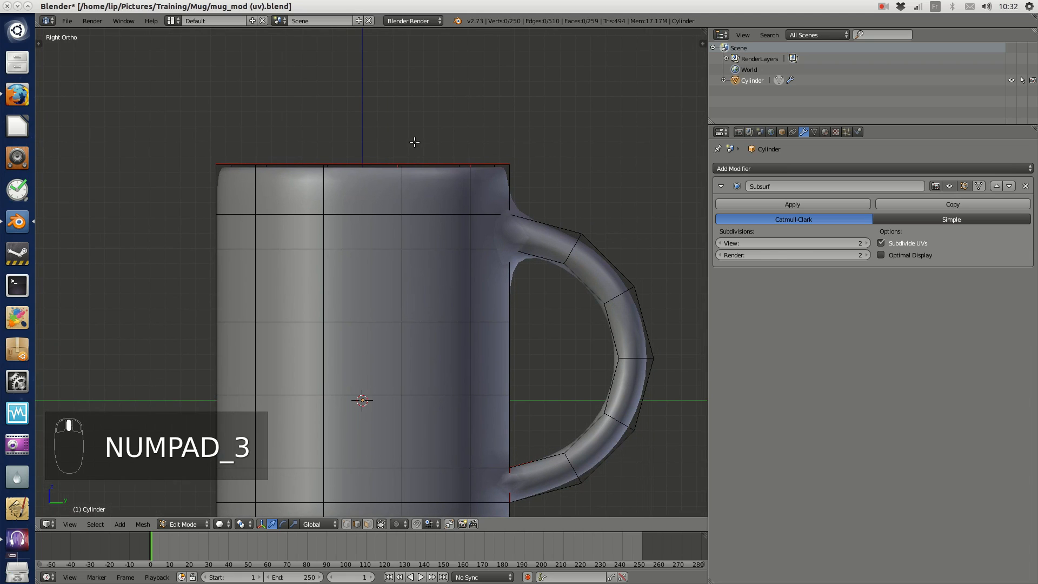
{"action": "key", "text": "ctrl+r"}
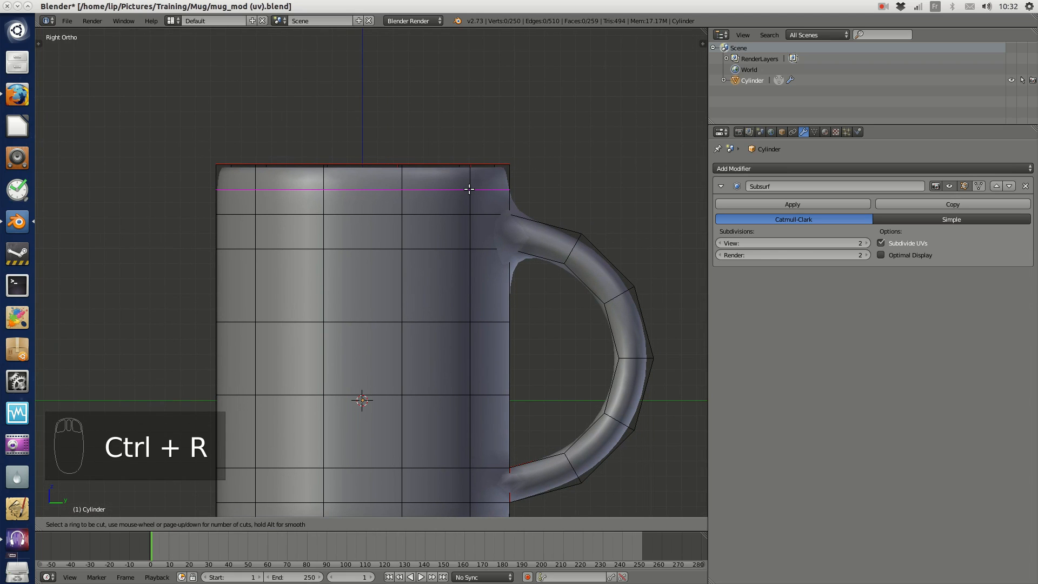
{"action": "left_click", "coordinate": [469, 188]}
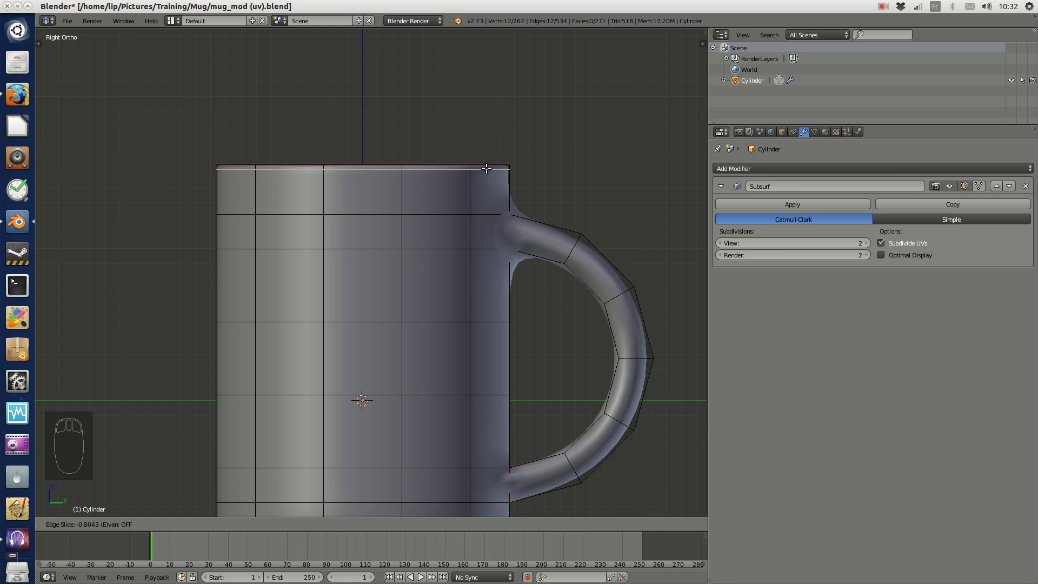
{"action": "left_click", "coordinate": [487, 169]}
{"action": "key", "text": "a"}
- Return to Object Mode and inspect the mug's rim from above and from the side
{"action": "middle_click_drag", "start_coordinate": [550, 156], "coordinate": [381, 271]}
{"action": "key", "text": "Tab"}
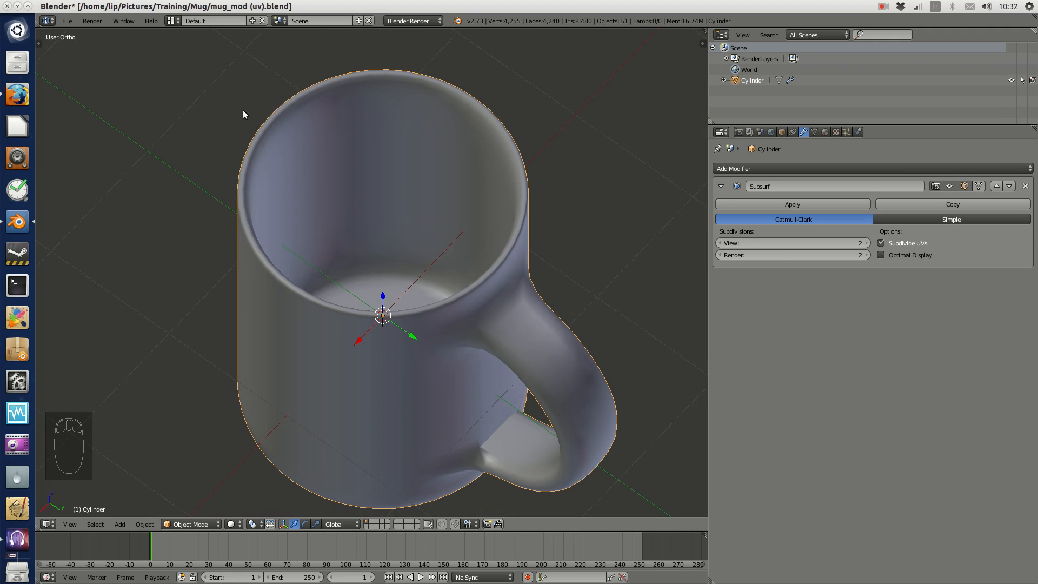
{"action": "middle_click_drag", "start_coordinate": [510, 320], "coordinate": [492, 236]}
- In Edit Mode, add an edge loop around the lower mug body, slide it down close to the base, and deselect it
{"action": "key", "text": "Tab"}
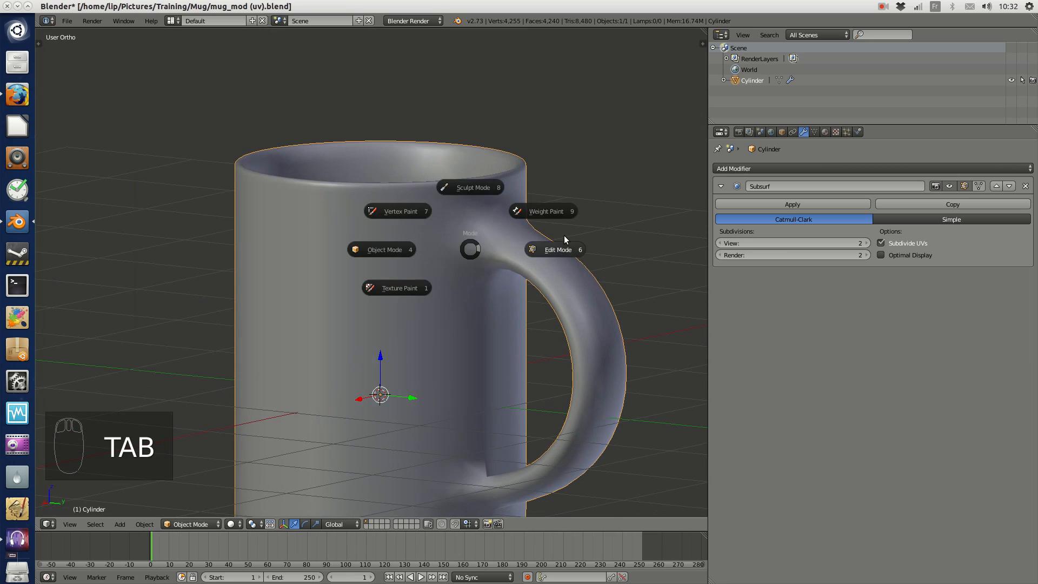
{"action": "left_click", "coordinate": [564, 249]}
{"action": "scroll", "coordinate": [434, 143], "scroll_direction": "up", "scroll_amount": 3}
{"action": "middle_click_drag", "start_coordinate": [434, 143], "coordinate": [459, 245]}
{"action": "key", "text": "ctrl+r"}
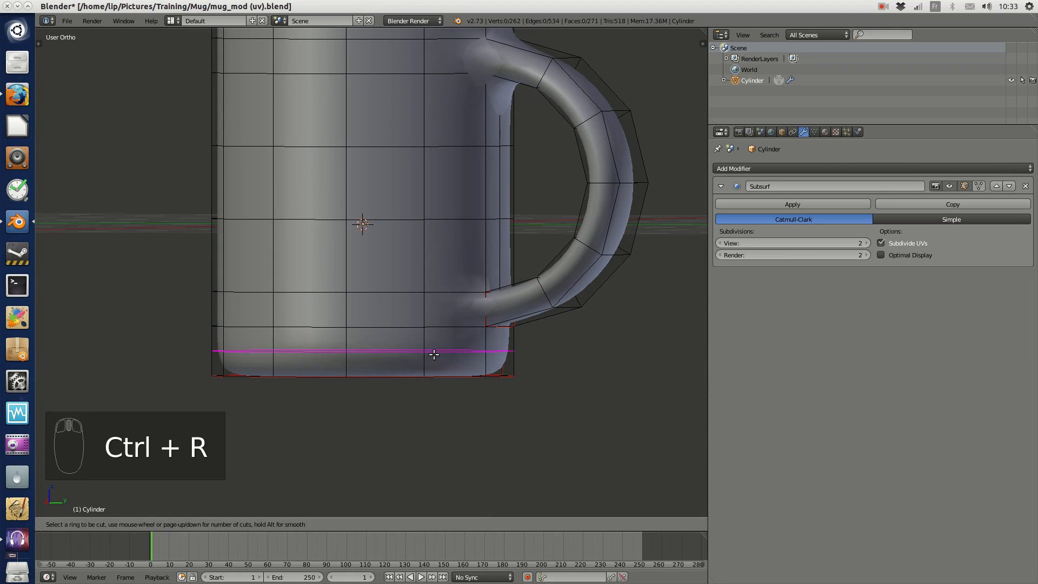
{"action": "left_click", "coordinate": [433, 357]}
{"action": "left_click", "coordinate": [435, 377]}
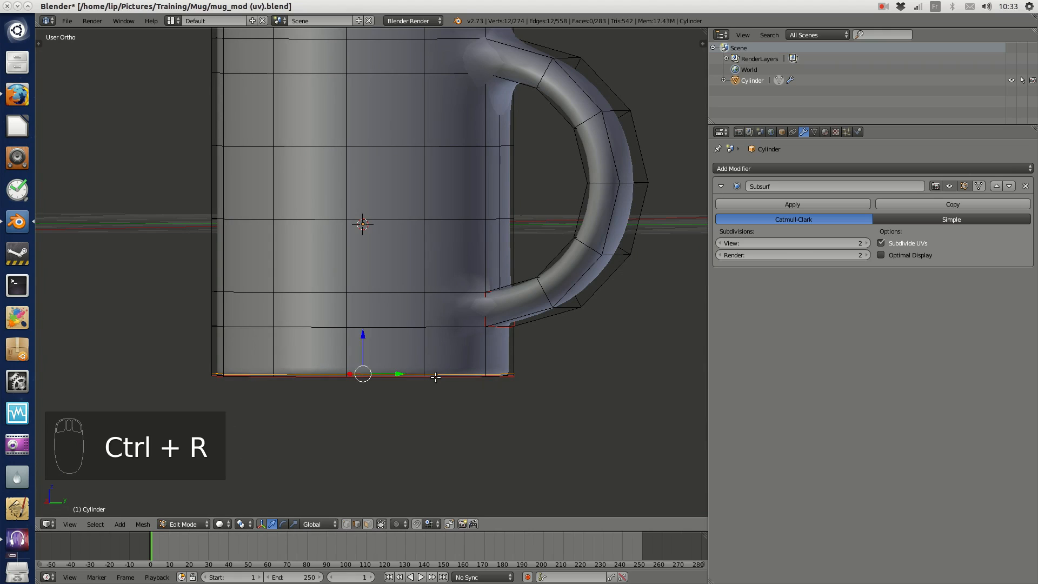
{"action": "key", "text": "a"}
- Add an edge loop around the top face of the rim, slide it about -0.15, and deselect it
{"action": "middle_click_drag", "start_coordinate": [433, 364], "coordinate": [257, 321]}
{"action": "scroll", "coordinate": [257, 320], "scroll_direction": "up", "scroll_amount": 3}
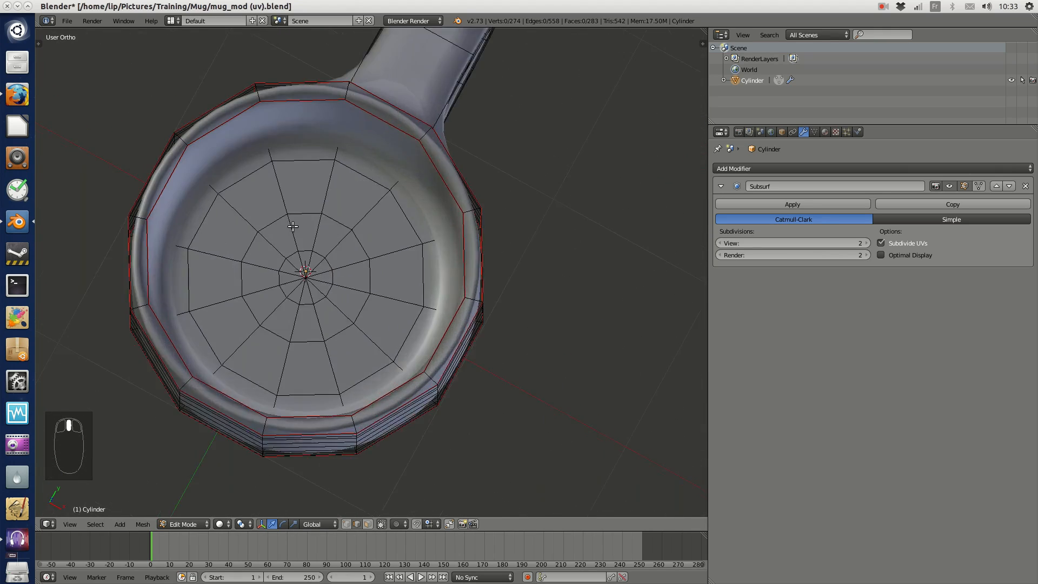
{"action": "key", "text": "ctrl+r"}
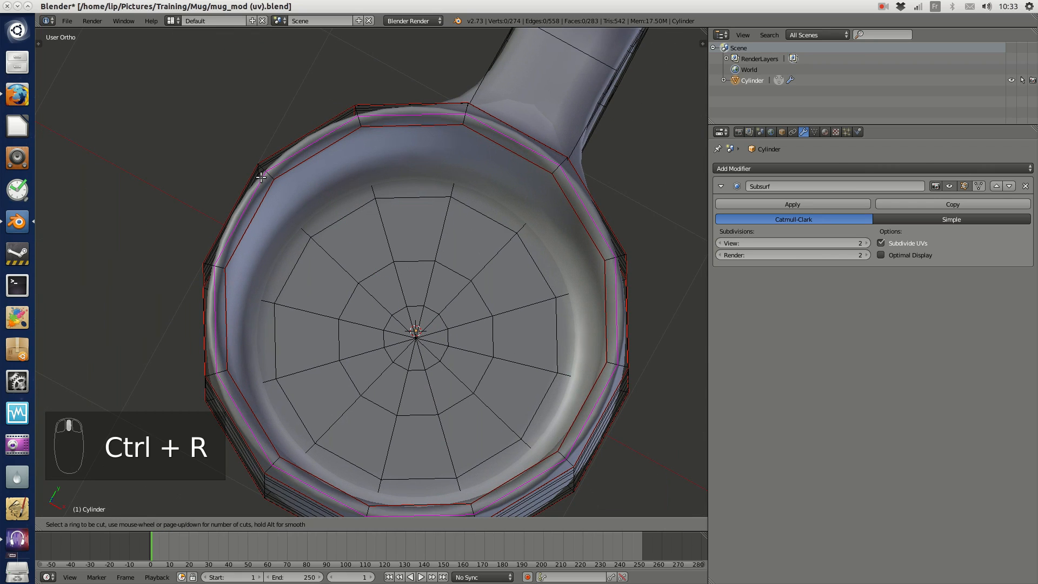
{"action": "left_click", "coordinate": [262, 177]}
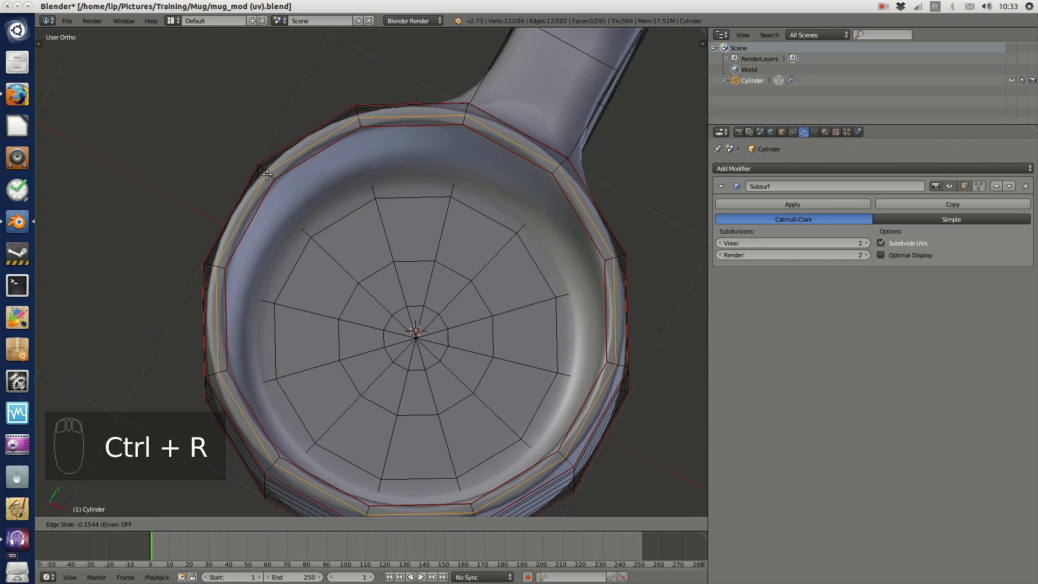
{"action": "left_click", "coordinate": [267, 172]}
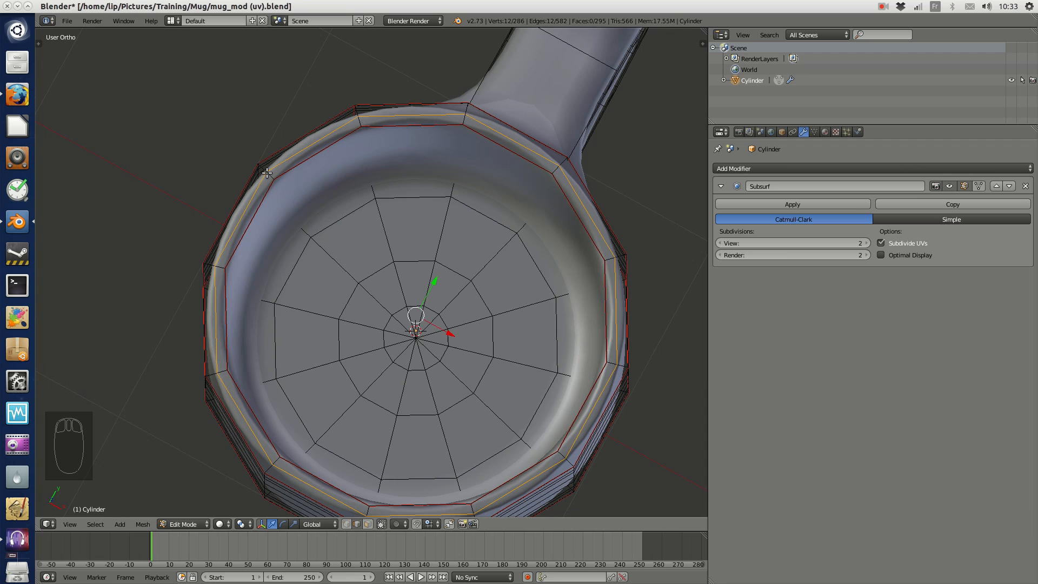
{"action": "key", "text": "a"}
- Add an edge loop around the mug's inner wall, slide it about -0.84 down to the inside floor, and deselect it
{"action": "middle_click_drag", "start_coordinate": [370, 279], "coordinate": [327, 236]}
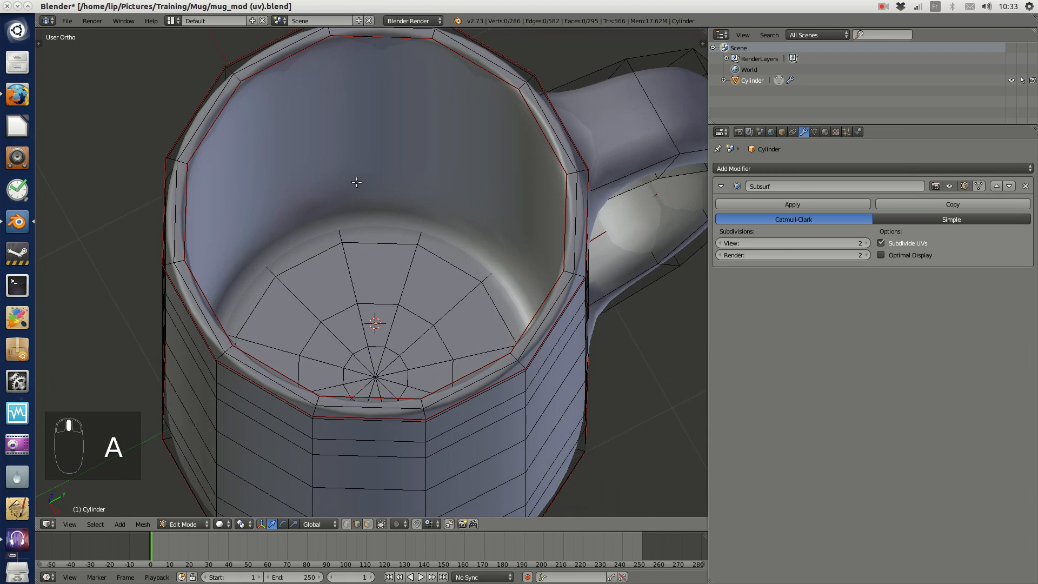
{"action": "key", "text": "ctrl+r"}
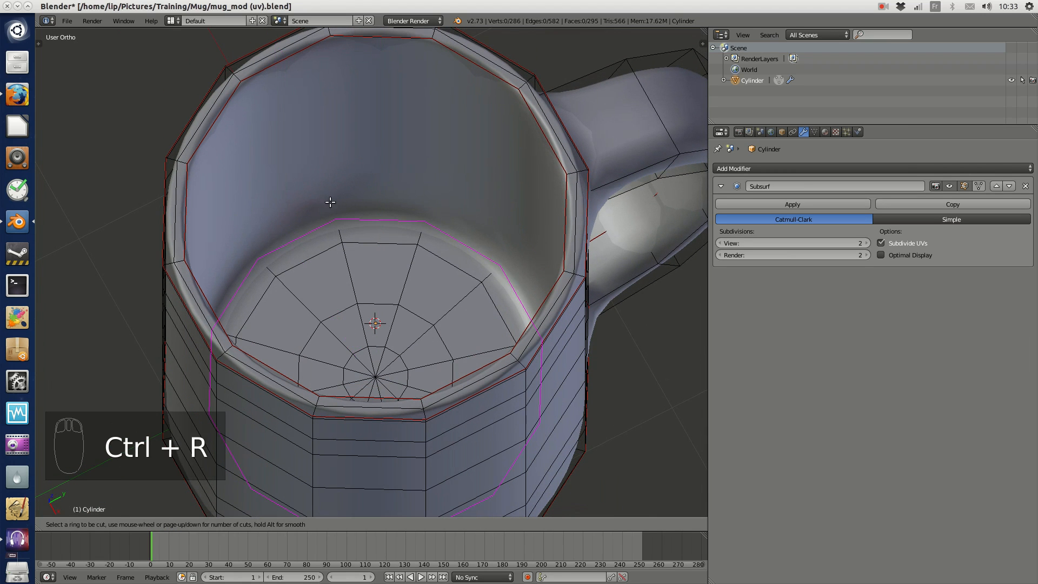
{"action": "left_click", "coordinate": [325, 192]}
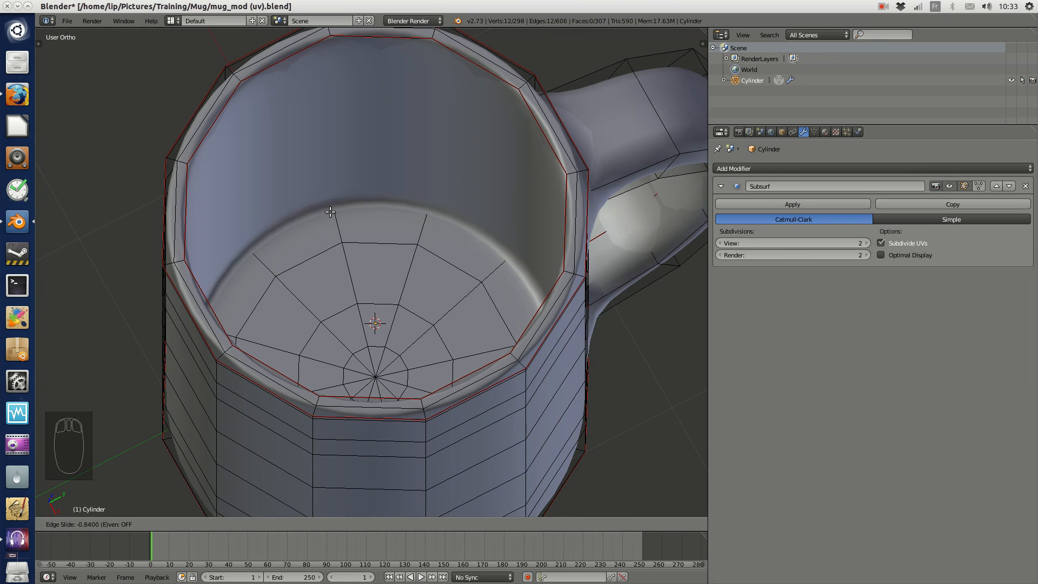
{"action": "left_click", "coordinate": [330, 212]}
{"action": "key", "text": "a"}
- Add another edge loop around the inner wall, slide it up close to the rim, and deselect it
{"action": "middle_click_drag", "start_coordinate": [337, 171], "coordinate": [366, 135]}
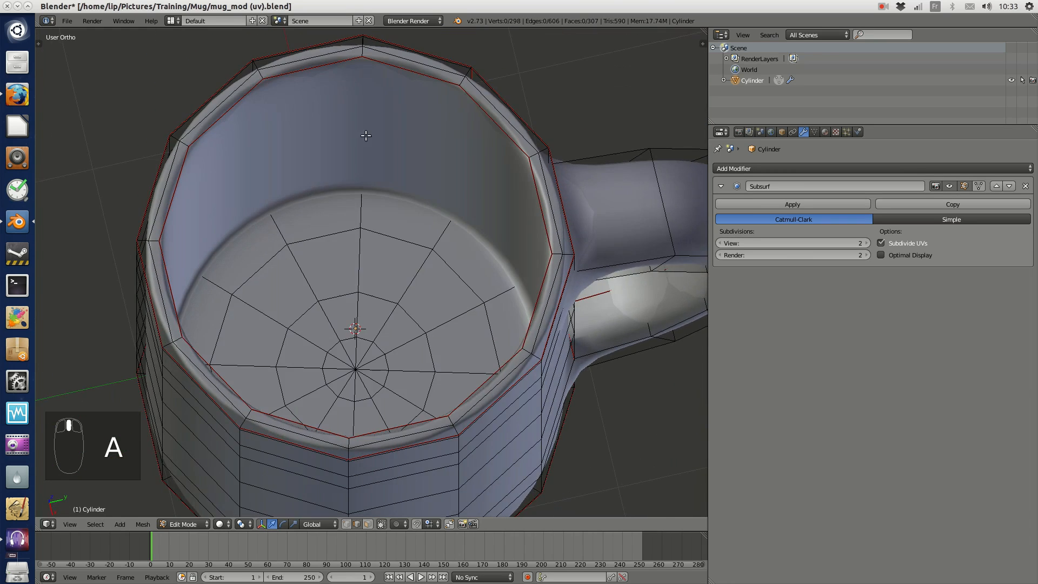
{"action": "key", "text": "ctrl+r"}
{"action": "left_click", "coordinate": [358, 89]}
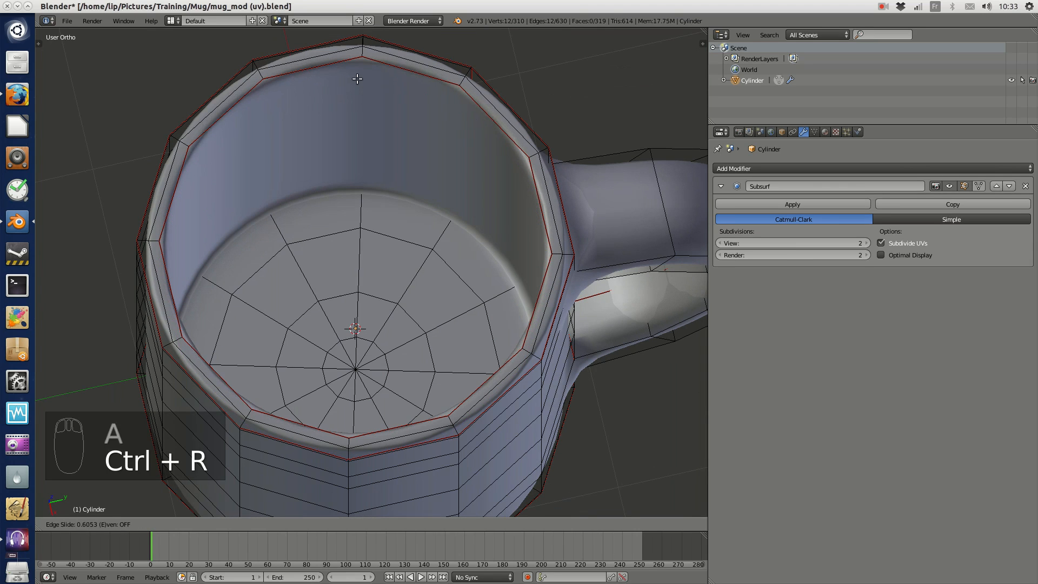
{"action": "left_click", "coordinate": [357, 89]}
{"action": "key", "text": "a"}
- Add an edge loop at the handle's upper end, slide it about 0.94 against the mug body, and deselect it
{"action": "scroll", "coordinate": [389, 146], "scroll_direction": "down", "scroll_amount": 5}
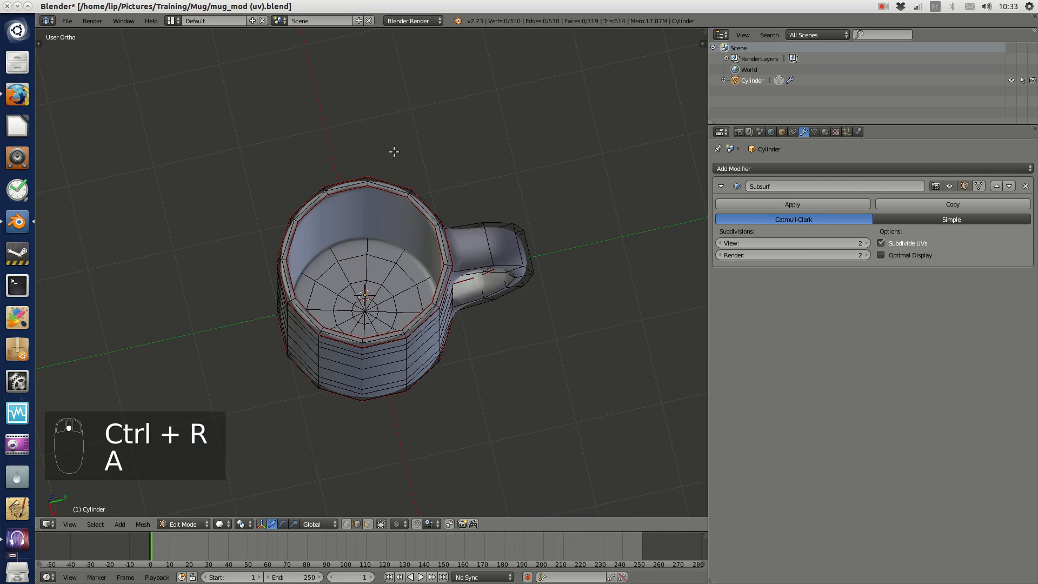
{"action": "middle_click_drag", "start_coordinate": [393, 153], "coordinate": [321, 185]}
{"action": "middle_click_drag", "start_coordinate": [483, 187], "coordinate": [314, 211]}
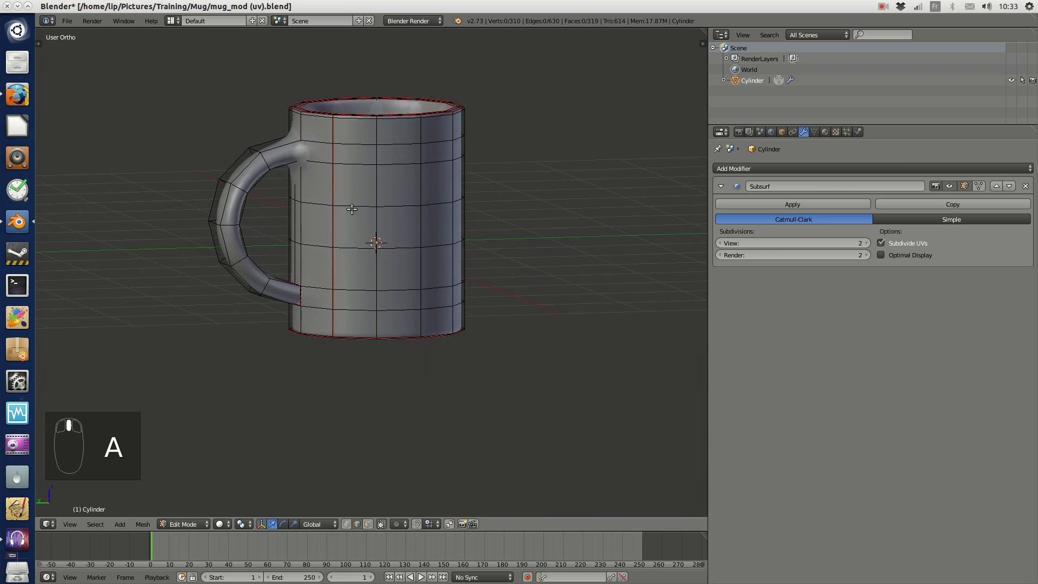
{"action": "middle_click_drag", "start_coordinate": [414, 165], "coordinate": [403, 289], "text": "shift"}
{"action": "scroll", "coordinate": [464, 225], "scroll_direction": "up", "scroll_amount": 2}
{"action": "scroll", "coordinate": [464, 225], "scroll_direction": "up", "scroll_amount": 1}
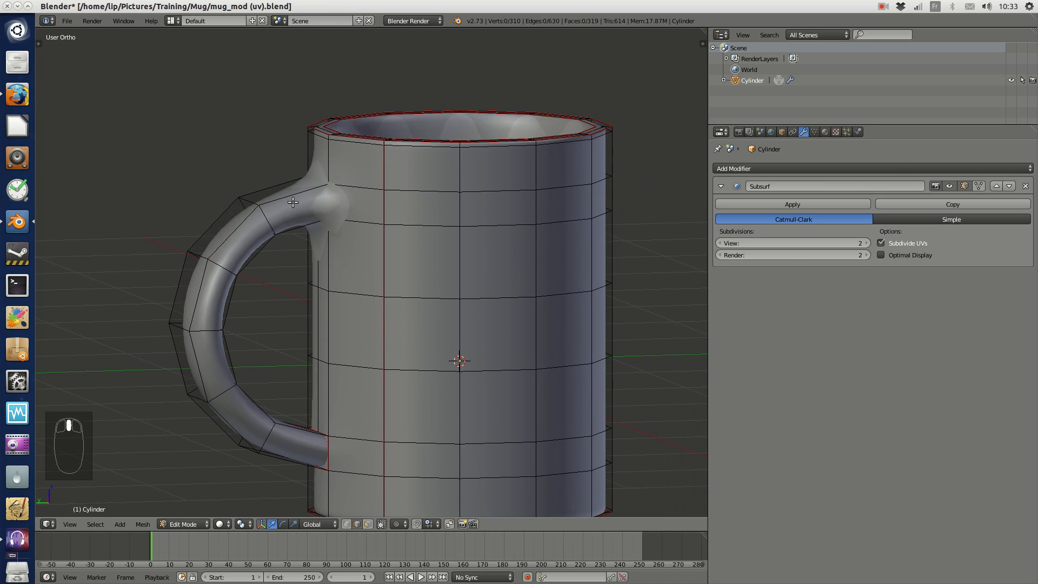
{"action": "key", "text": "ctrl+r"}
{"action": "left_click", "coordinate": [294, 204]}
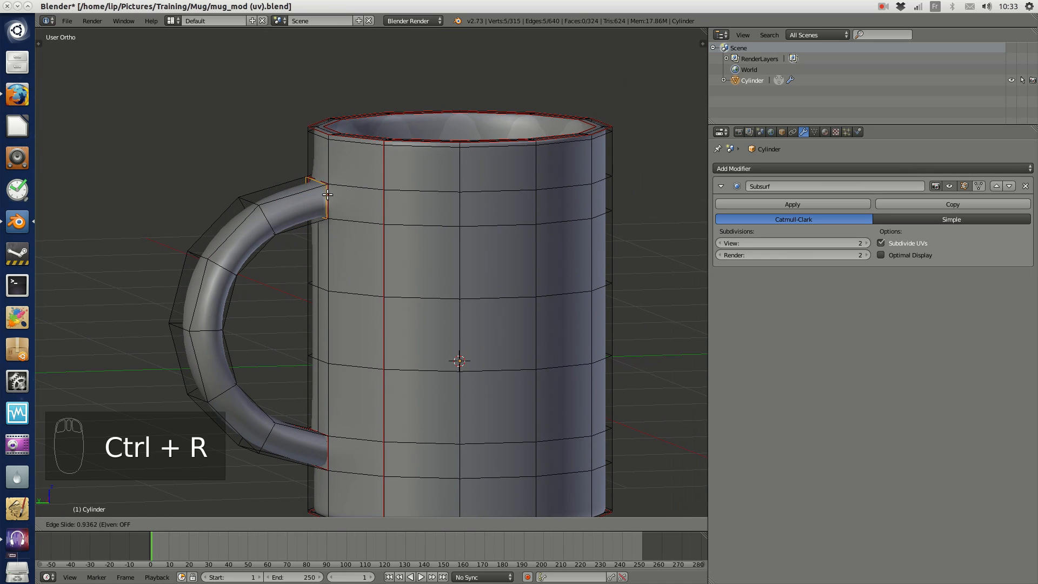
{"action": "left_click", "coordinate": [328, 194]}
{"action": "key", "text": "a"}
- Add an edge loop at the handle's lower end, slide it towards the mug body, and deselect it
{"action": "middle_click_drag", "start_coordinate": [355, 406], "coordinate": [308, 287], "text": "shift"}
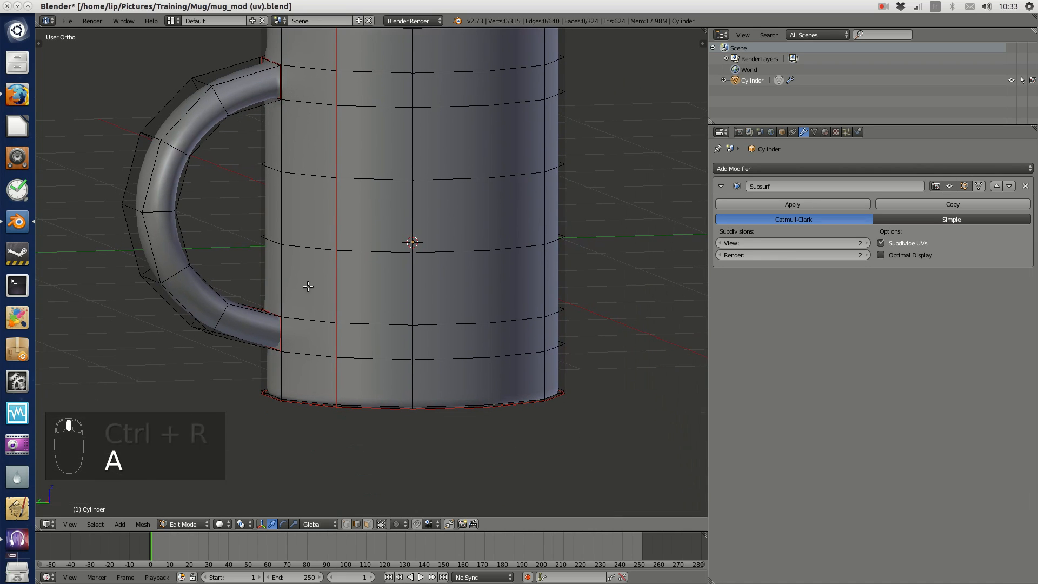
{"action": "key", "text": "ctrl+r"}
{"action": "left_click", "coordinate": [254, 314]}
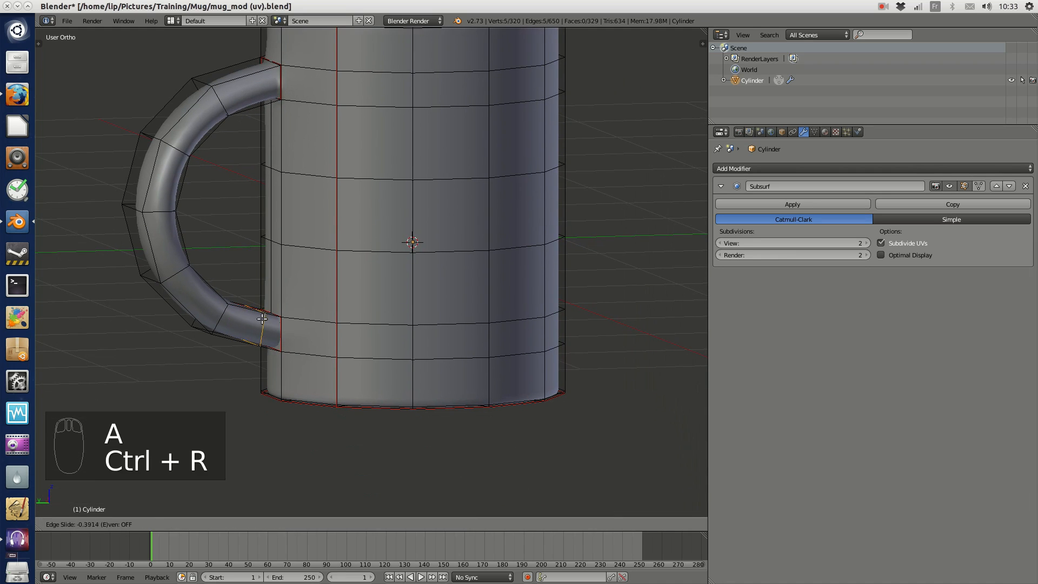
{"action": "left_click", "coordinate": [268, 322]}
{"action": "key", "text": "a"}
- Return to Object Mode and inspect the whole mug and its handle joints from several angles
{"action": "scroll", "coordinate": [268, 313], "scroll_direction": "down", "scroll_amount": 2}
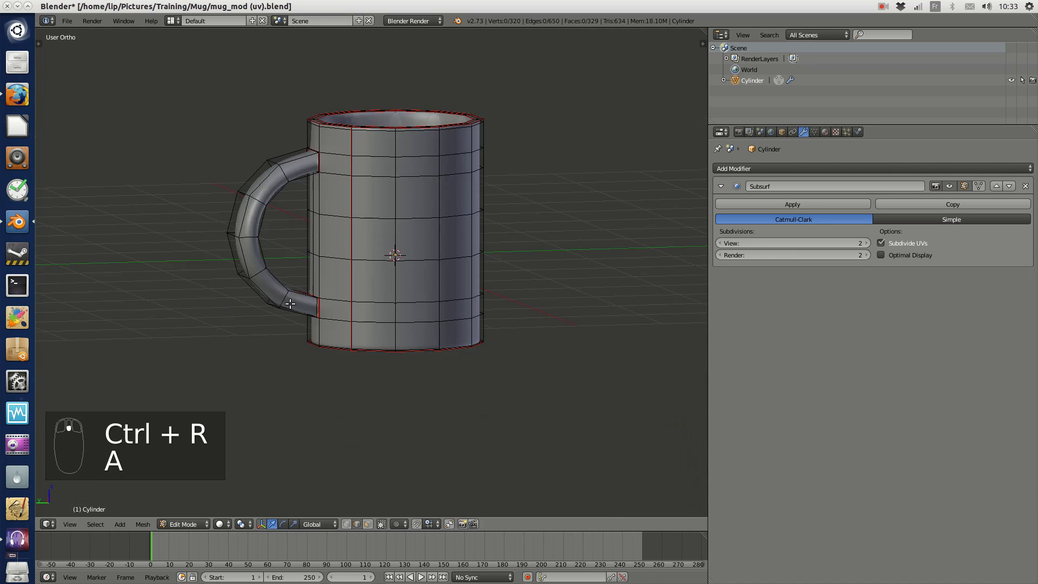
{"action": "middle_click_drag", "start_coordinate": [346, 281], "coordinate": [543, 394]}
{"action": "scroll", "coordinate": [542, 394], "scroll_direction": "up", "scroll_amount": 4}
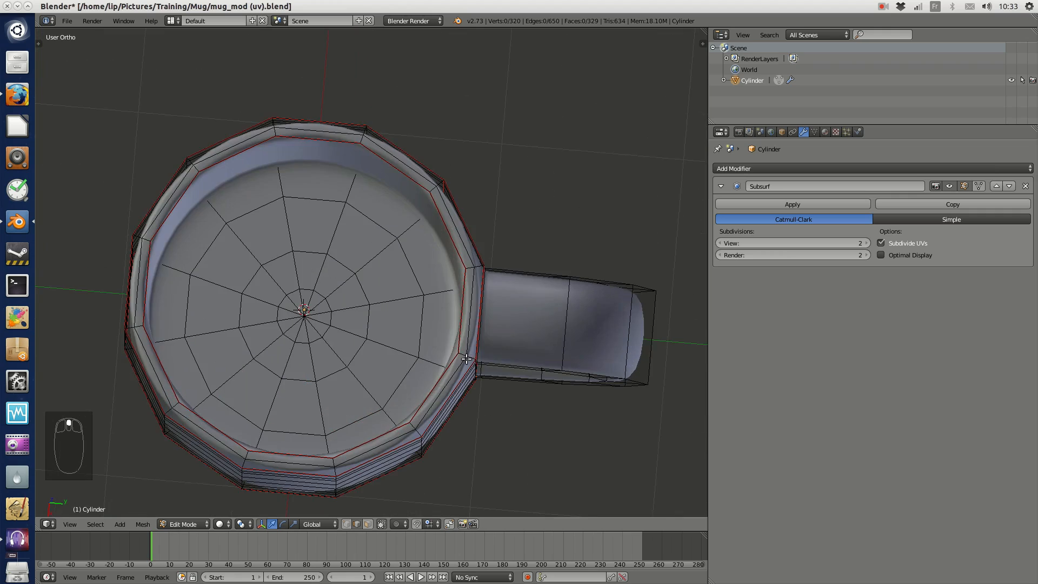
{"action": "middle_click_drag", "start_coordinate": [426, 330], "coordinate": [399, 262]}
{"action": "key", "text": "Tab"}
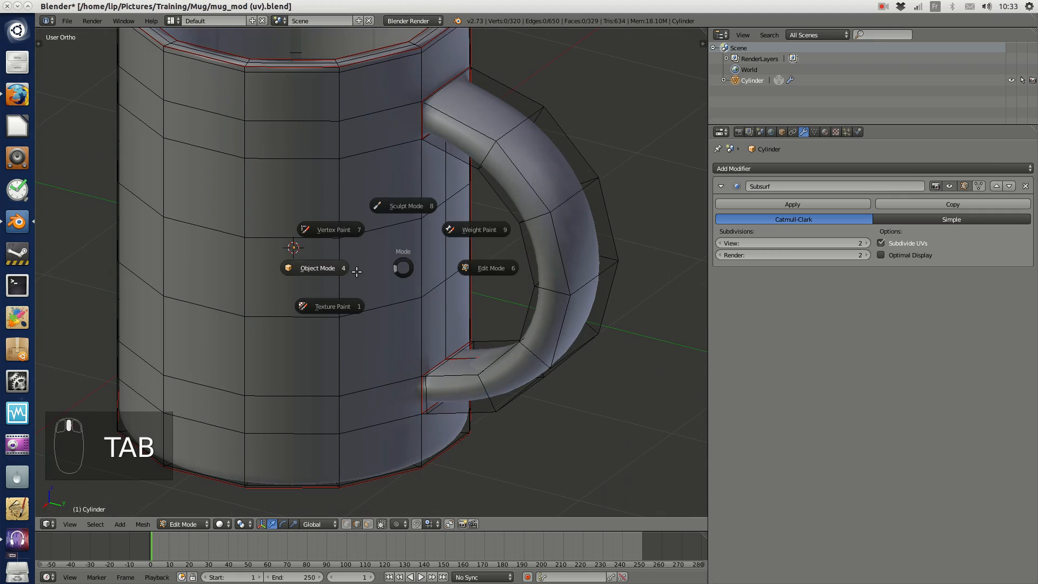
{"action": "left_click", "coordinate": [322, 267]}
{"action": "scroll", "coordinate": [322, 267], "scroll_direction": "down", "scroll_amount": 4}
{"action": "middle_click_drag", "start_coordinate": [294, 261], "coordinate": [117, 248]}
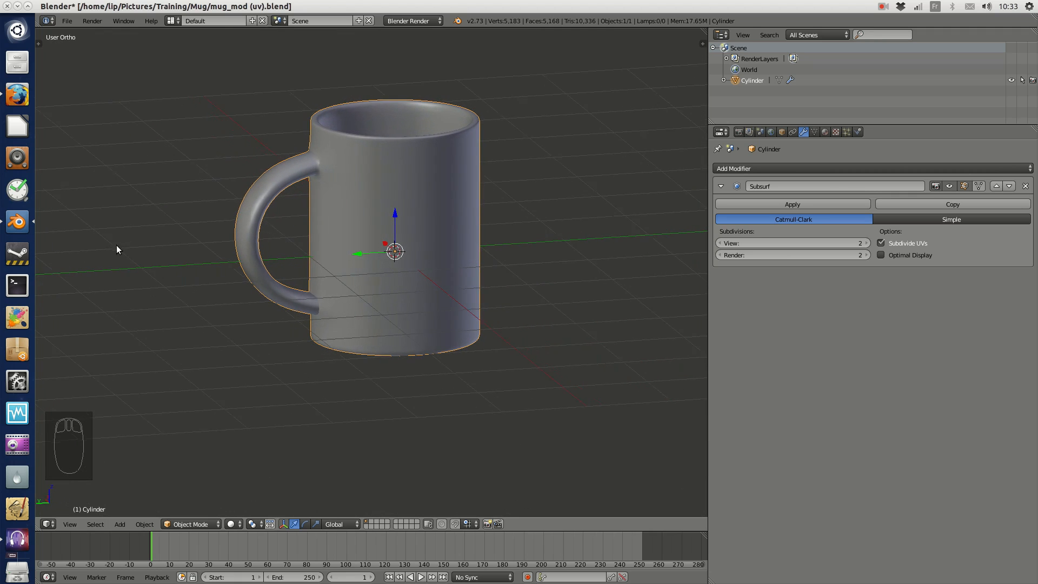
{"action": "scroll", "coordinate": [392, 226], "scroll_direction": "down", "scroll_amount": 4}
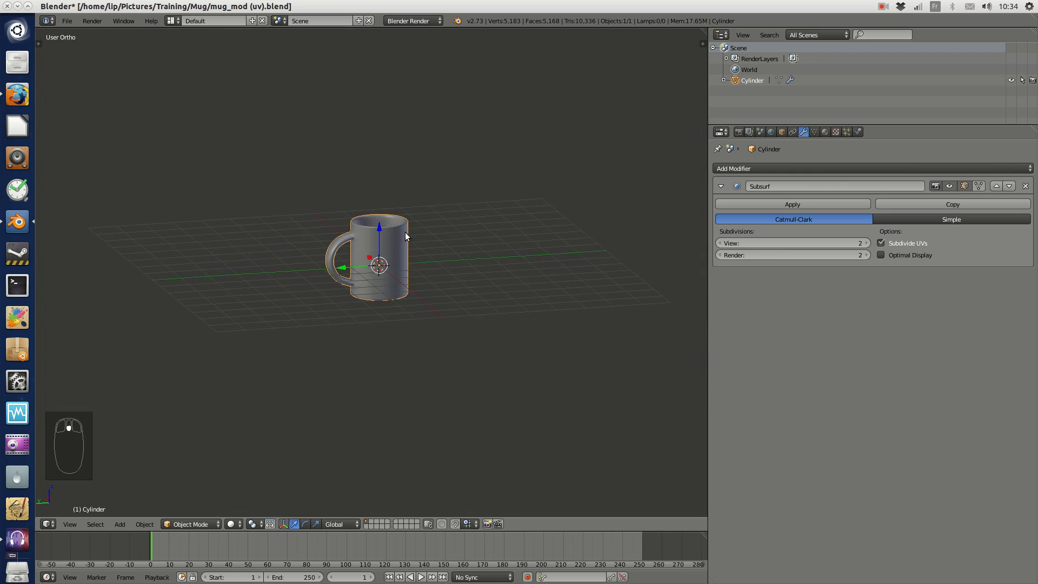
{"action": "scroll", "coordinate": [409, 233], "scroll_direction": "up", "scroll_amount": 3}
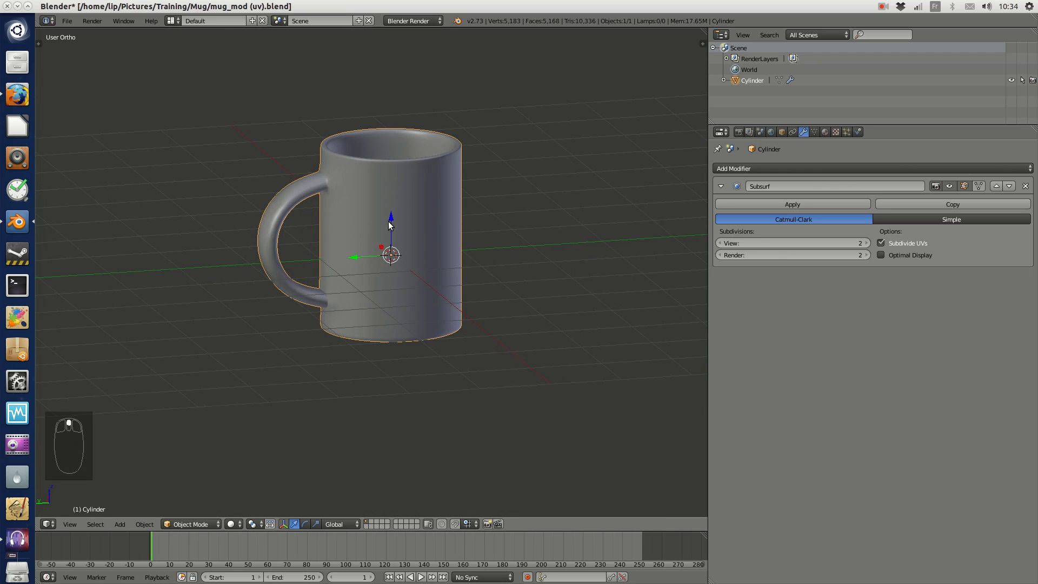
- In right view, move the mug straight up along Z until its base sits above the horizontal axis line
{"action": "key", "text": "KP_3"}
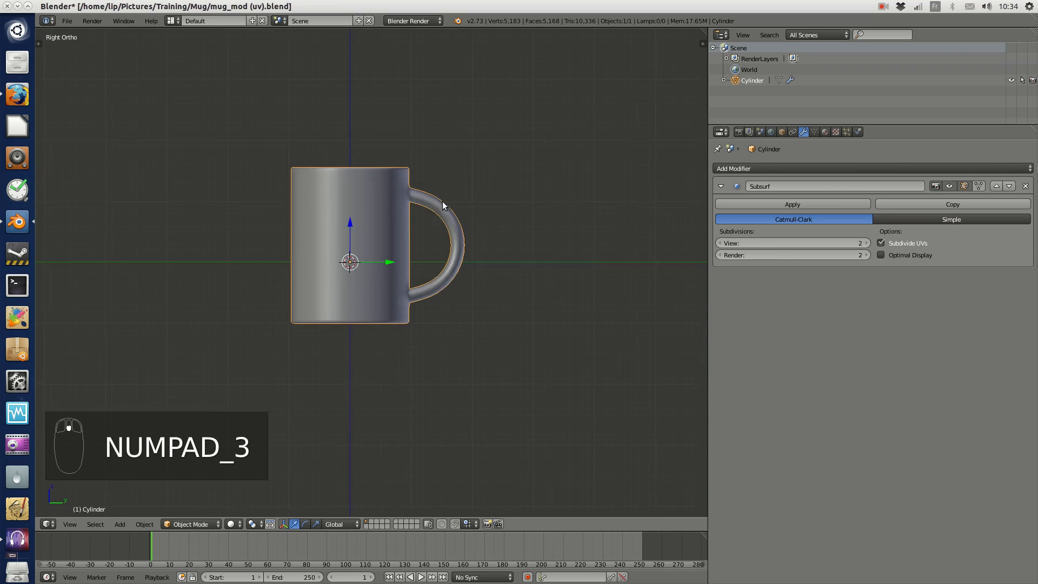
{"action": "scroll", "coordinate": [431, 211], "scroll_direction": "down", "scroll_amount": 3}
{"action": "middle_click_drag", "start_coordinate": [508, 230], "coordinate": [421, 272], "text": "shift"}
{"action": "scroll", "coordinate": [426, 297], "scroll_direction": "up", "scroll_amount": 2}
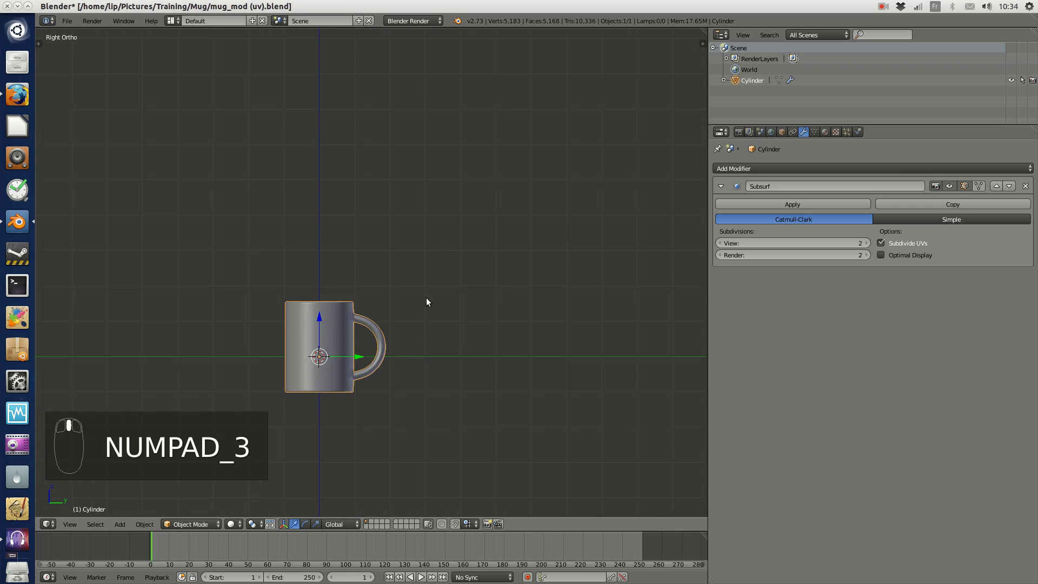
{"action": "middle_click_drag", "start_coordinate": [403, 320], "coordinate": [443, 233], "text": "shift"}
{"action": "scroll", "coordinate": [462, 268], "scroll_direction": "up", "scroll_amount": 4}
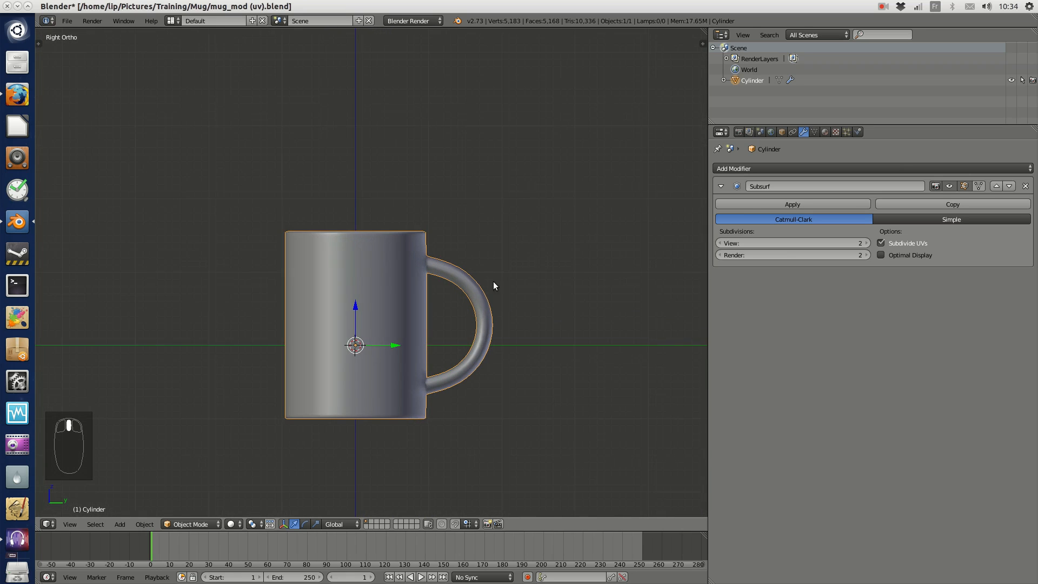
{"action": "middle_click_drag", "start_coordinate": [527, 212], "coordinate": [521, 188], "text": "shift"}
{"action": "key", "text": "KP_3"}
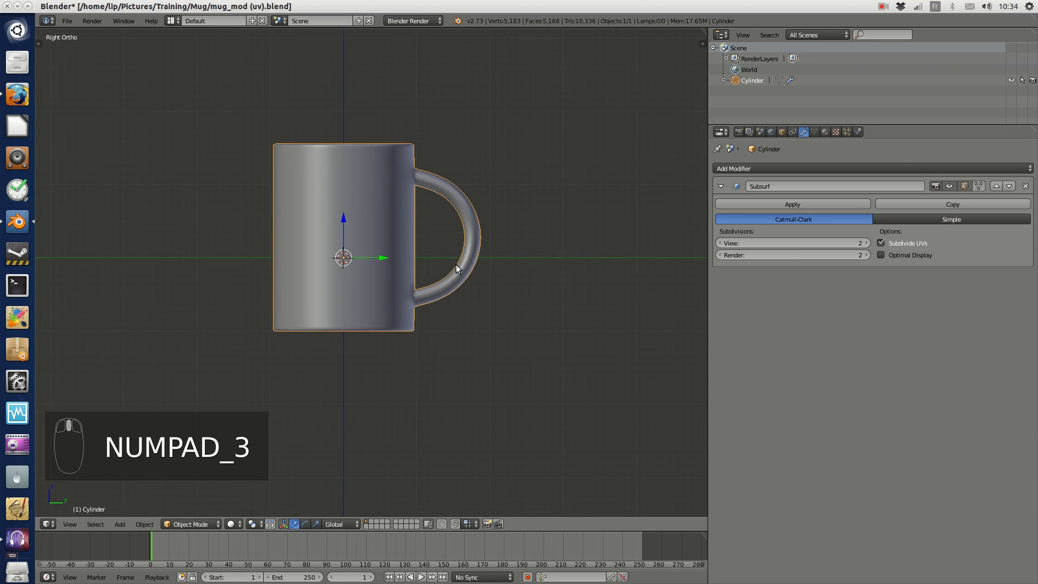
{"action": "left_click_drag", "start_coordinate": [346, 223], "coordinate": [386, 90]}
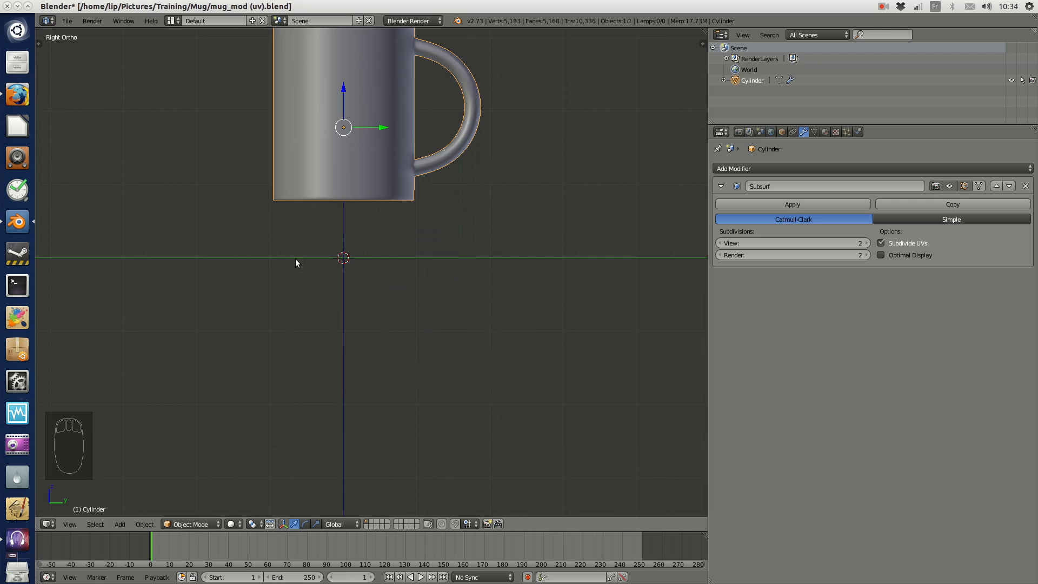
- Deselect the mug and add a mesh plane at the 3D cursor beneath it
{"action": "key", "text": "a"}
{"action": "scroll", "coordinate": [370, 244], "scroll_direction": "down", "scroll_amount": 7}
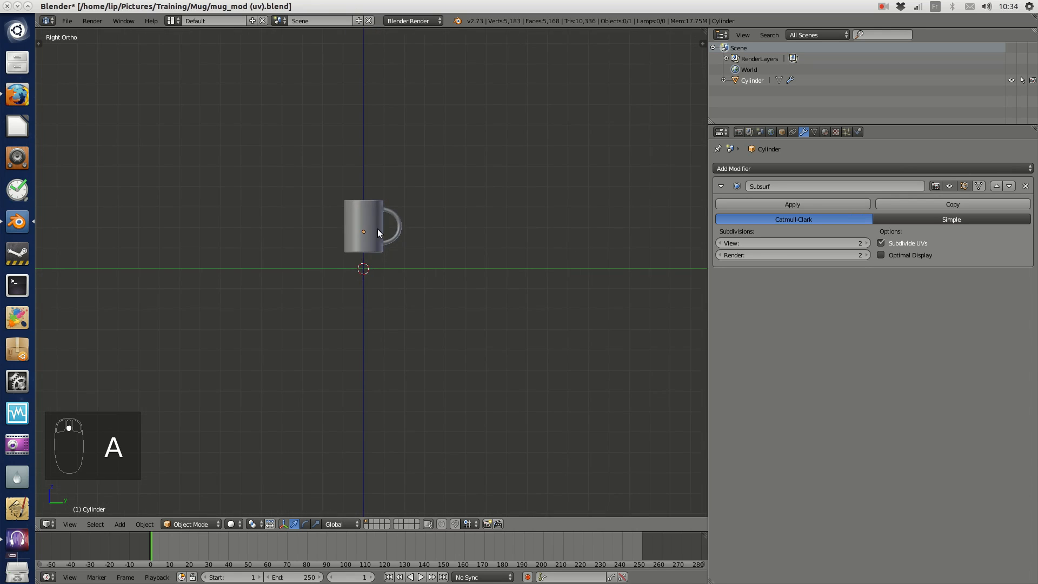
{"action": "middle_click_drag", "start_coordinate": [377, 229], "coordinate": [449, 304]}
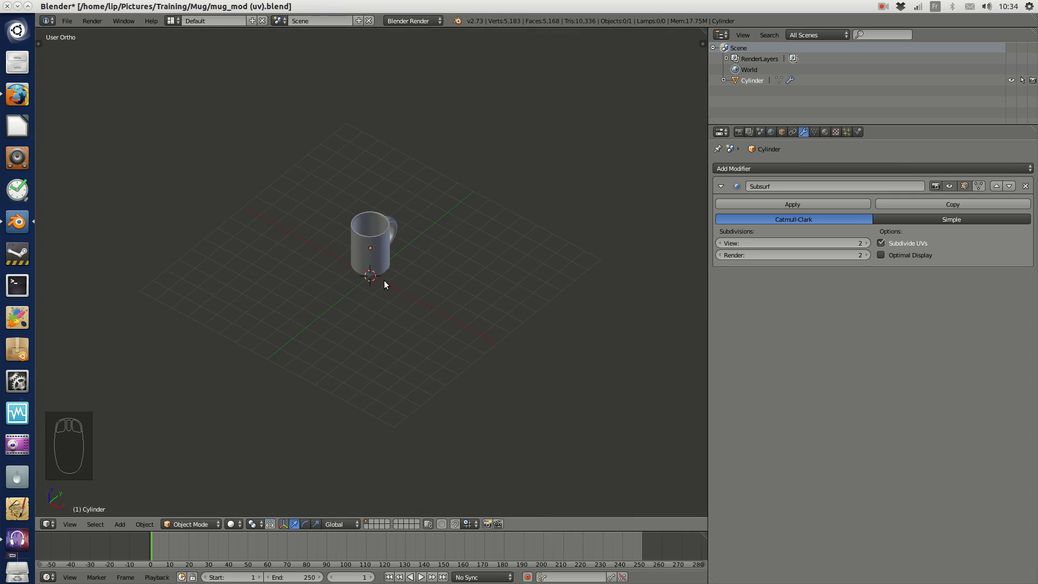
{"action": "key", "text": "shift+a"}
{"action": "mouse_move", "coordinate": [388, 274]}
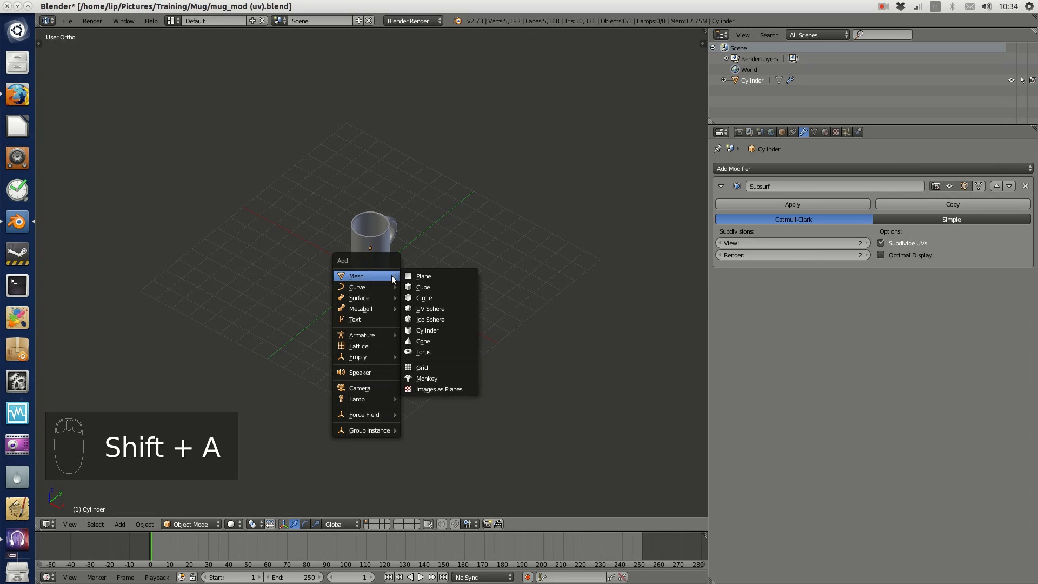
{"action": "left_click", "coordinate": [433, 275]}
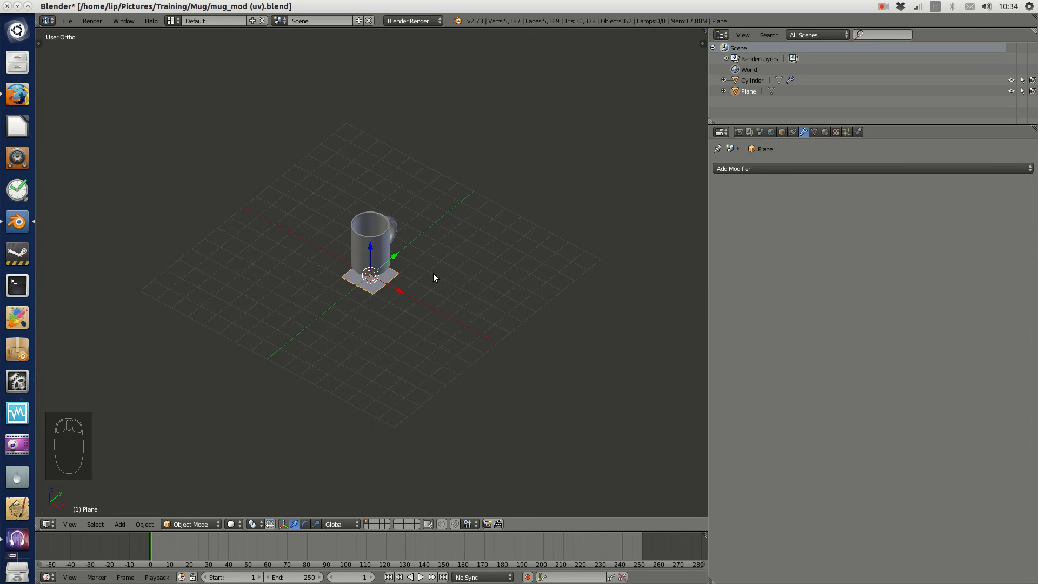
- Rename the new plane beneath the mug as Table
{"action": "scroll", "coordinate": [384, 309], "scroll_direction": "up", "scroll_amount": 3}
{"action": "scroll", "coordinate": [393, 309], "scroll_direction": "down", "scroll_amount": 3}
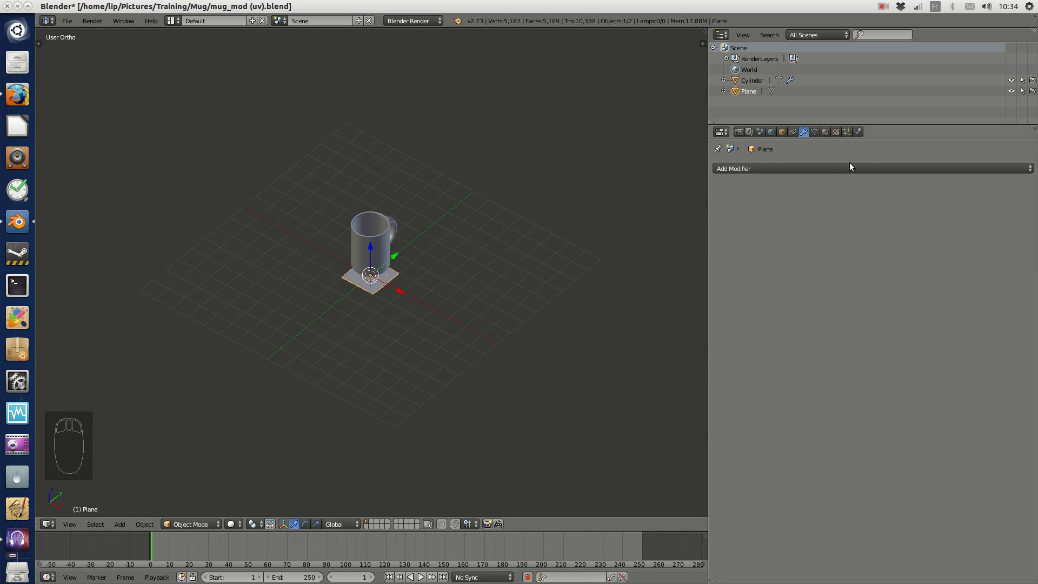
{"action": "left_click", "coordinate": [782, 132]}
{"action": "left_click", "coordinate": [788, 168]}
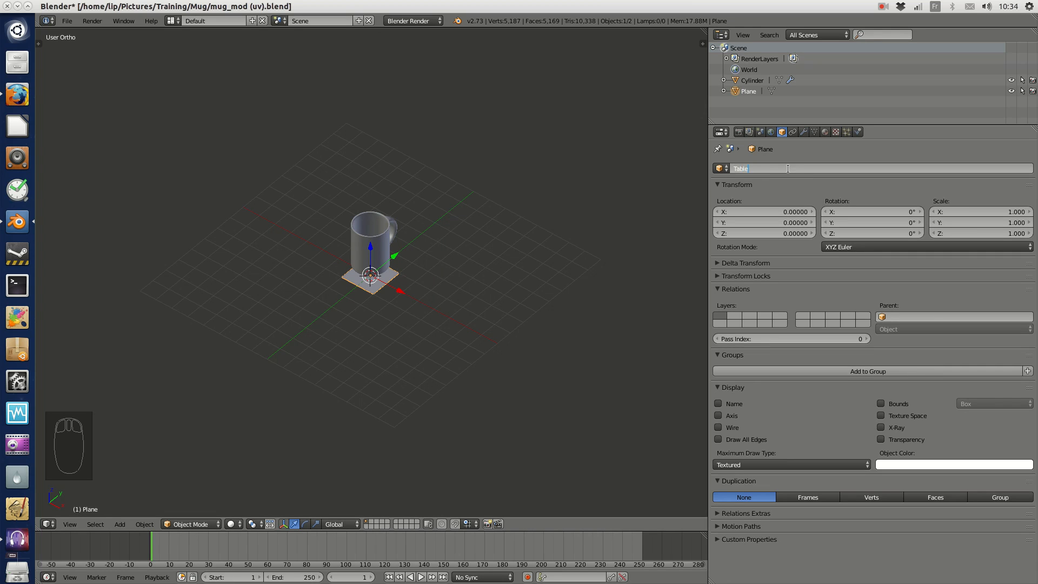
{"action": "key", "text": "Return"}
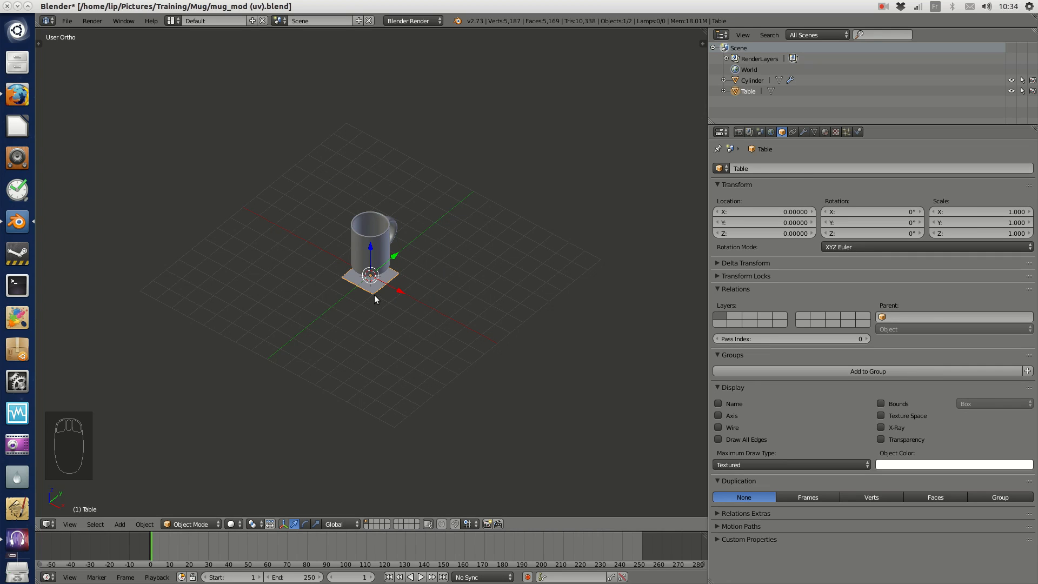
- Scale the table up uniformly to about 6.8, narrow it along X to about 5.26, and deselect it
{"action": "key", "text": "s"}
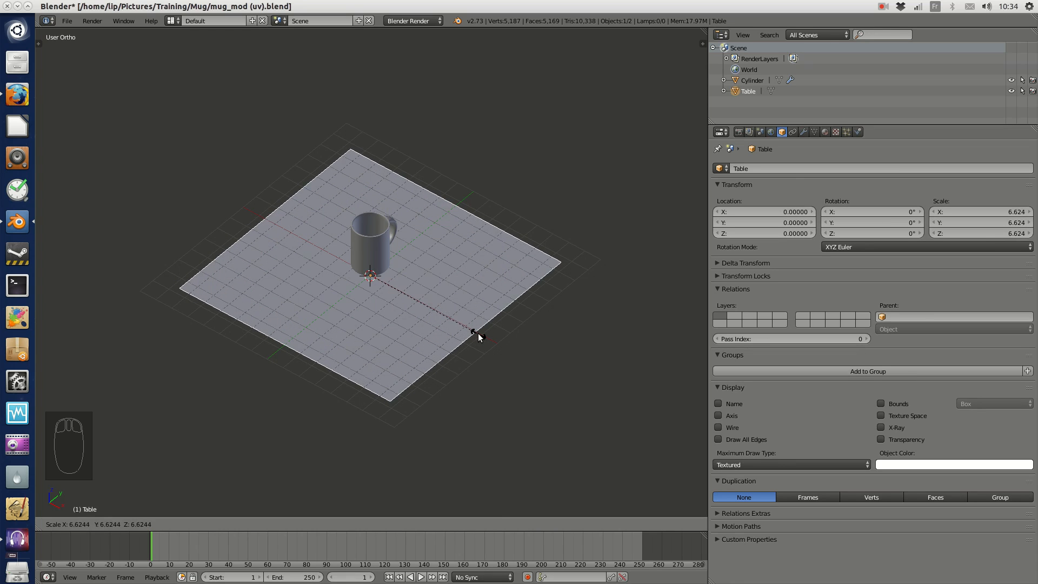
{"action": "left_click", "coordinate": [480, 335]}
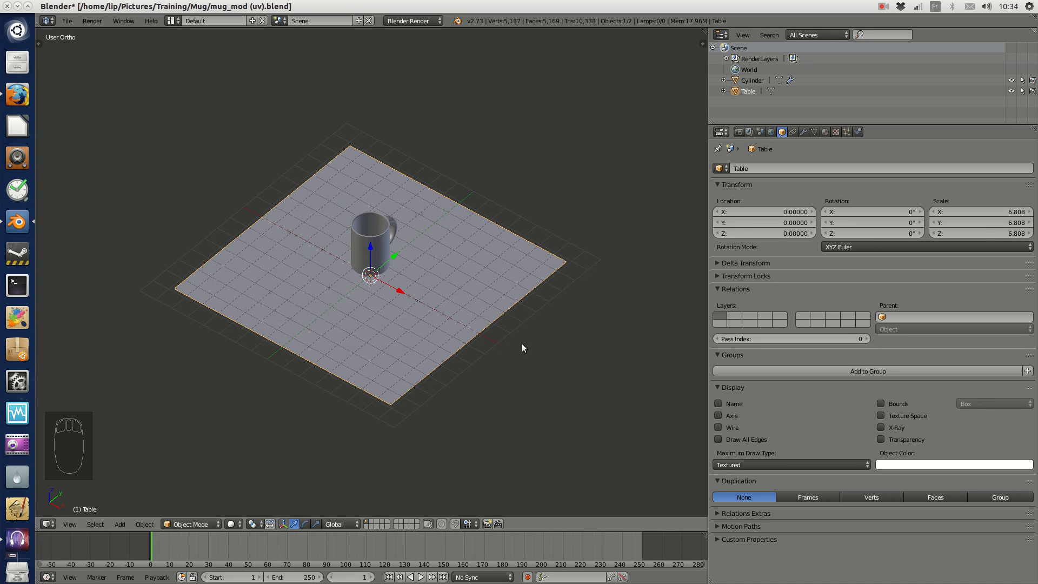
{"action": "key", "text": "s"}
{"action": "key", "text": "x"}
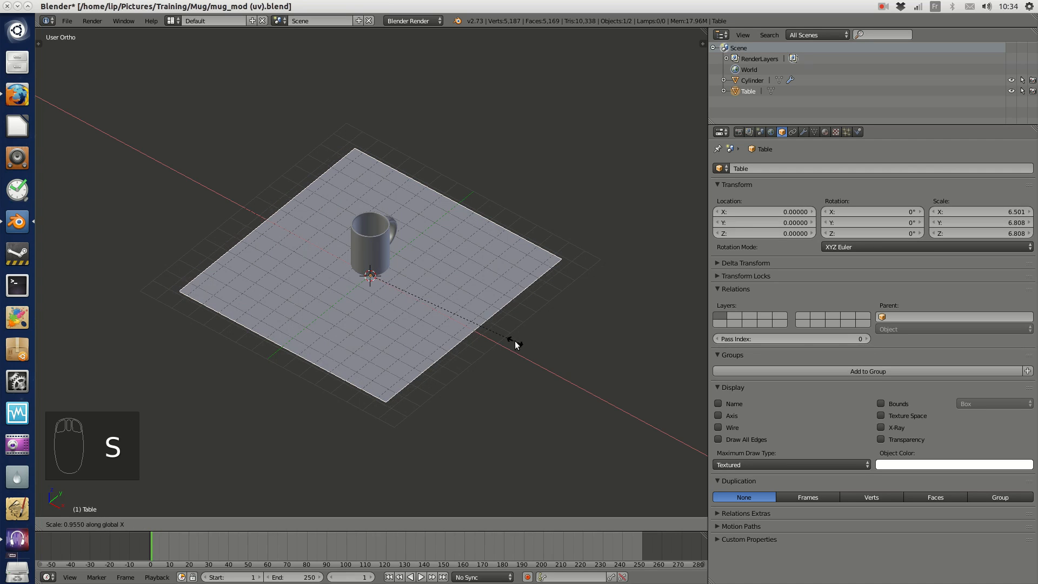
{"action": "left_click", "coordinate": [485, 333]}
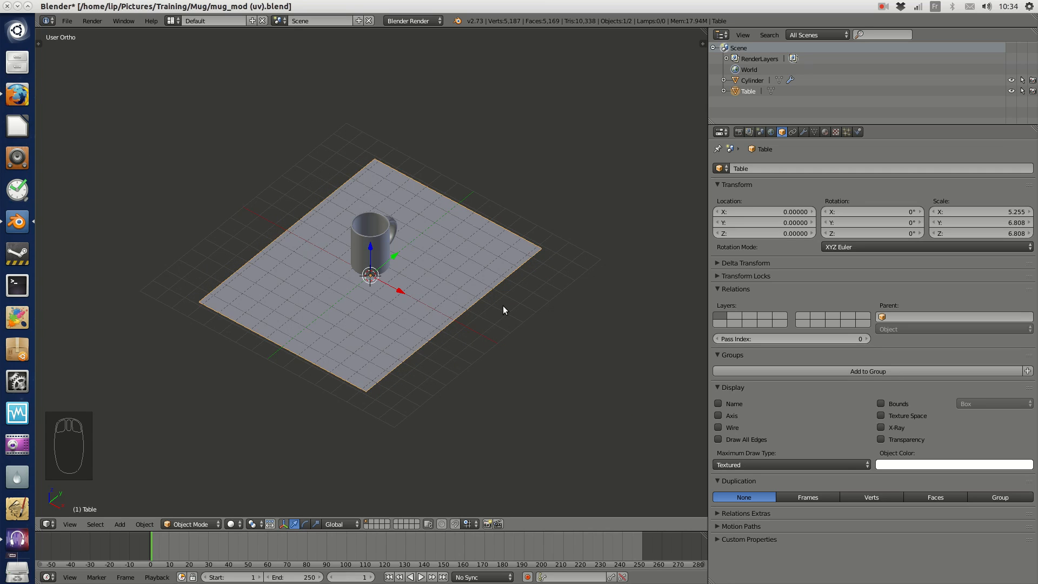
{"action": "key", "text": "a"}
- Add a second mesh plane and move it along X to about -7.58, beyond the table's edge behind the mug
{"action": "scroll", "coordinate": [499, 301], "scroll_direction": "down", "scroll_amount": 3}
{"action": "middle_click_drag", "start_coordinate": [499, 301], "coordinate": [330, 286]}
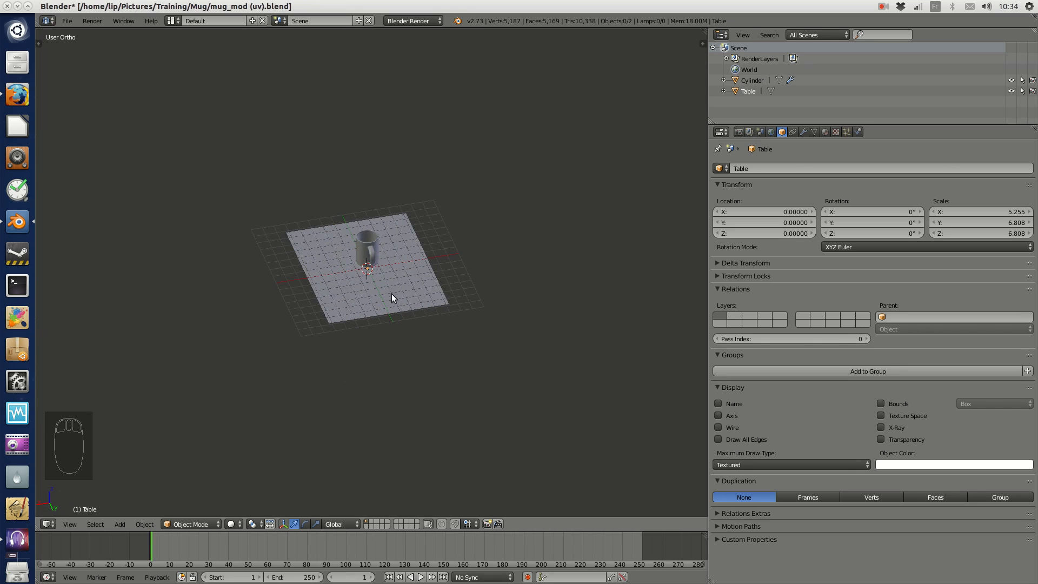
{"action": "key", "text": "shift+a"}
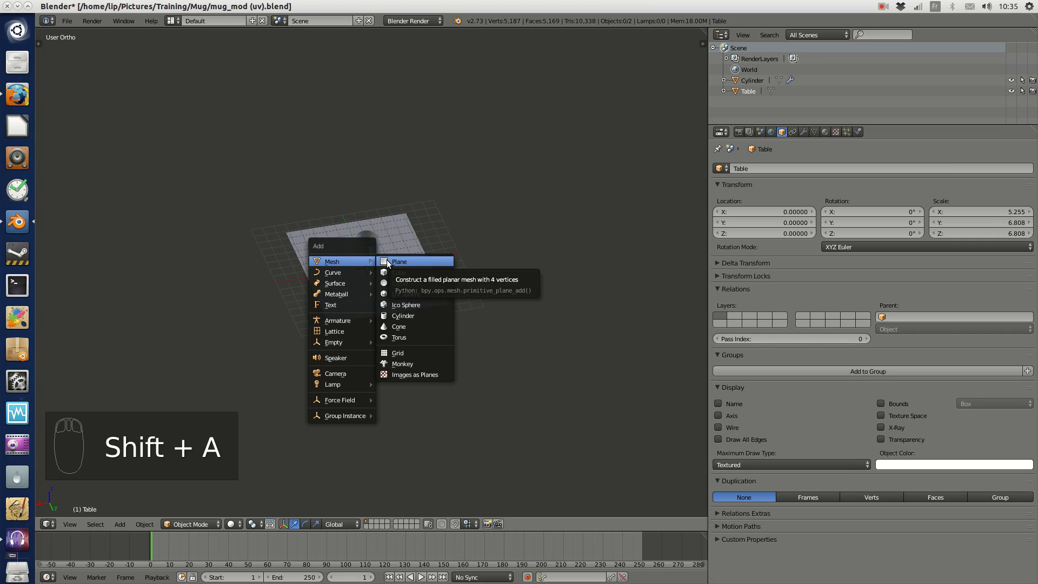
{"action": "left_click", "coordinate": [387, 262]}
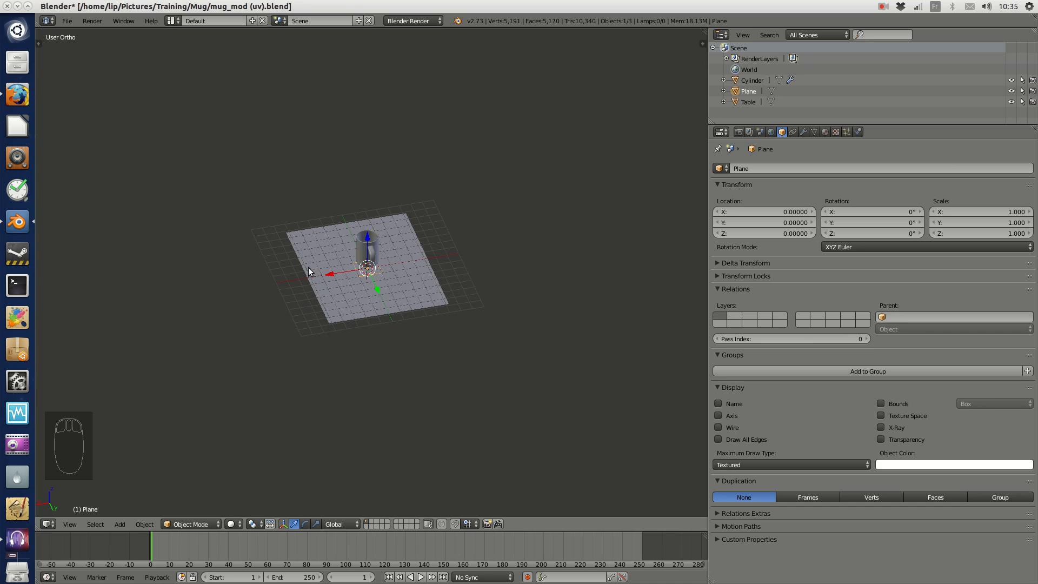
{"action": "left_click_drag", "start_coordinate": [331, 271], "coordinate": [417, 261]}
{"action": "scroll", "coordinate": [627, 327], "scroll_direction": "up", "scroll_amount": 2}
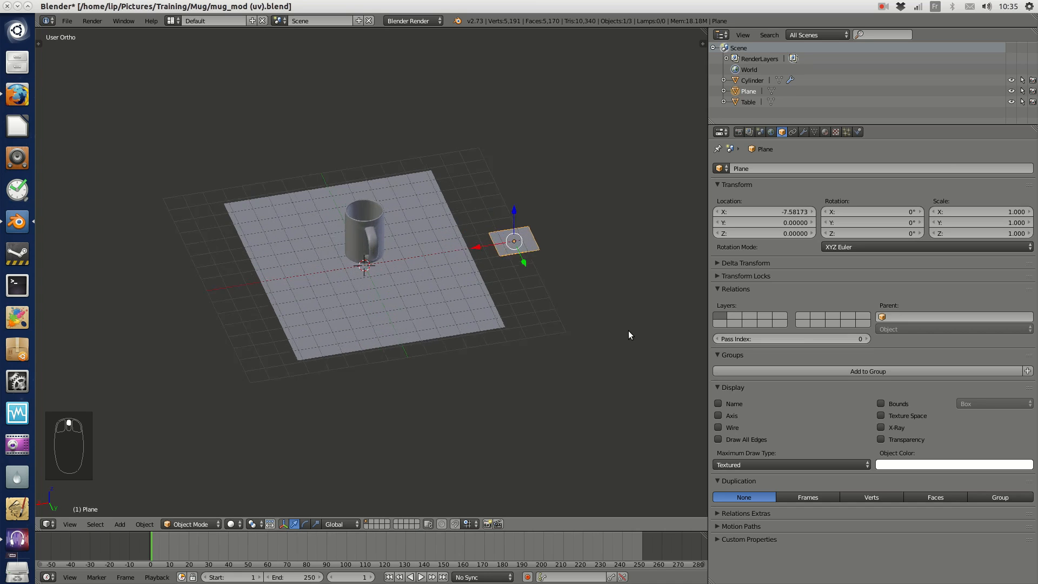
- Rotate the second plane 90° about the global Y axis so it stands upright
{"action": "scroll", "coordinate": [628, 330], "scroll_direction": "up", "scroll_amount": 1}
{"action": "key", "text": "r"}
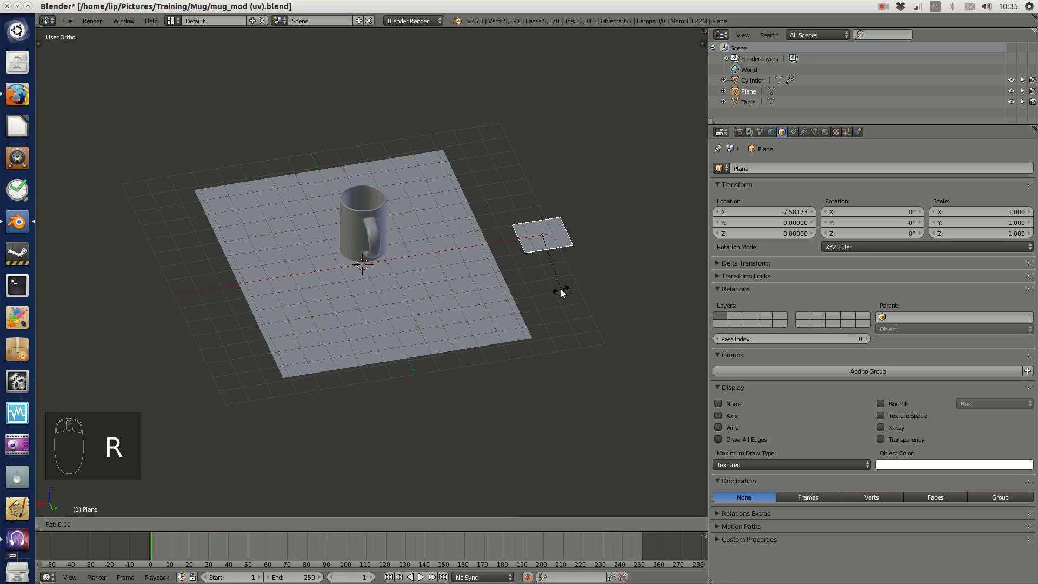
{"action": "key", "text": "y"}
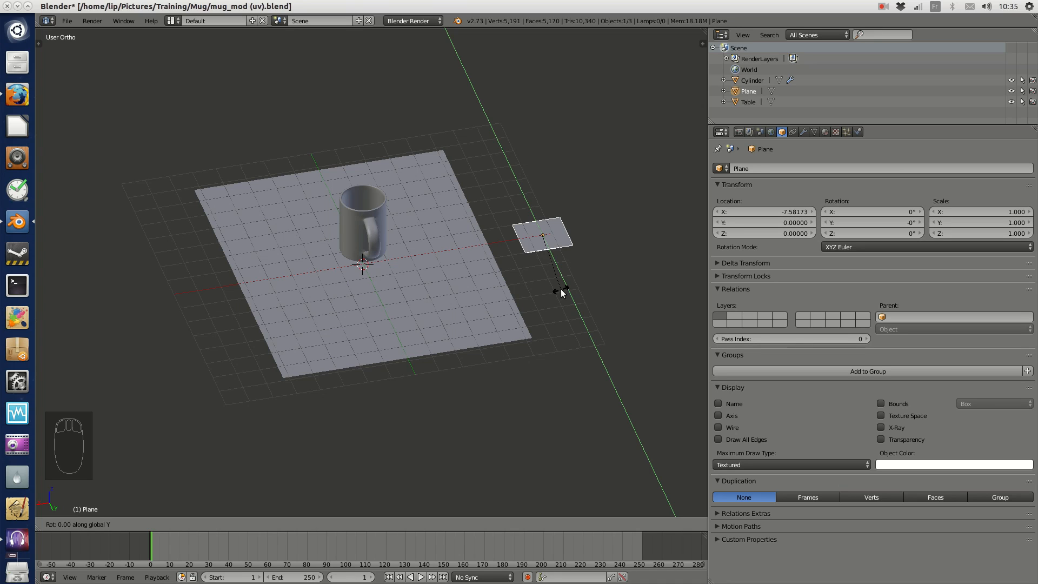
{"action": "type", "text": "90"}
{"action": "key", "text": "Return"}
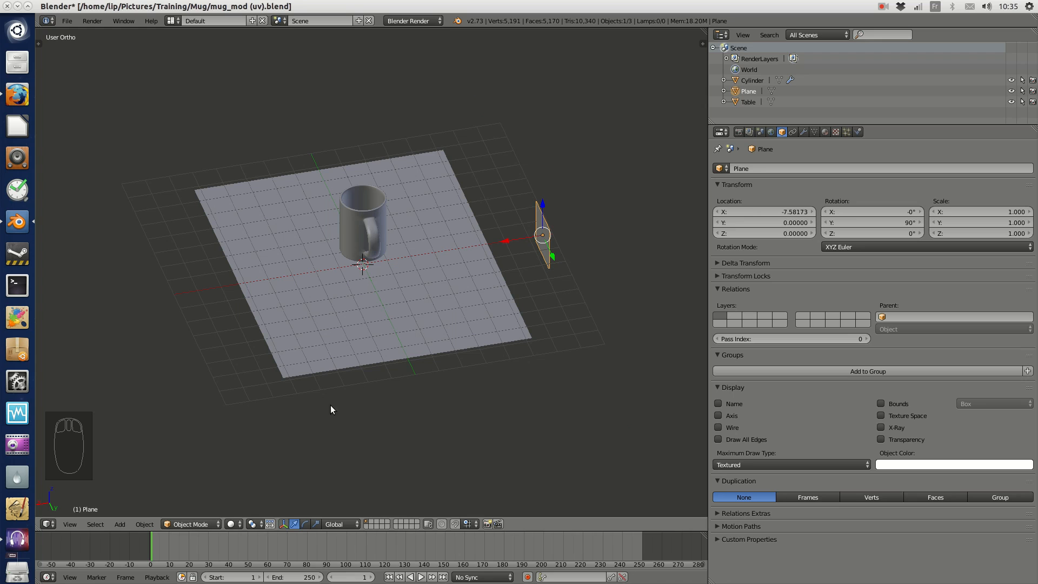
- Scale the upright backdrop plane to about 5.72 and raise it along Z to about 2.15
{"action": "middle_click_drag", "start_coordinate": [438, 313], "coordinate": [556, 239]}
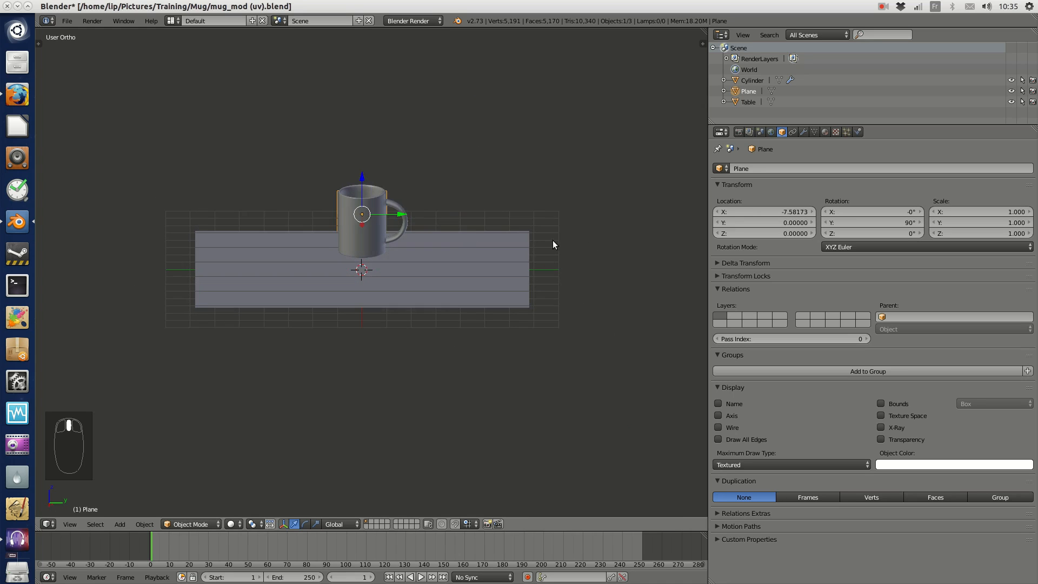
{"action": "key", "text": "s"}
{"action": "left_click", "coordinate": [267, 224]}
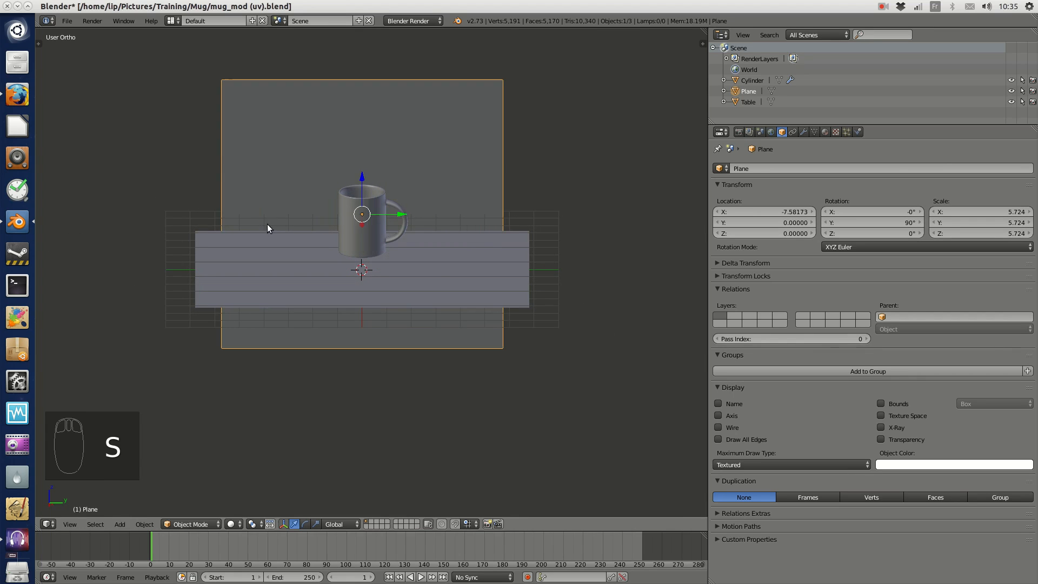
{"action": "scroll", "coordinate": [295, 234], "scroll_direction": "down", "scroll_amount": 4}
{"action": "left_click_drag", "start_coordinate": [366, 217], "coordinate": [365, 187]}
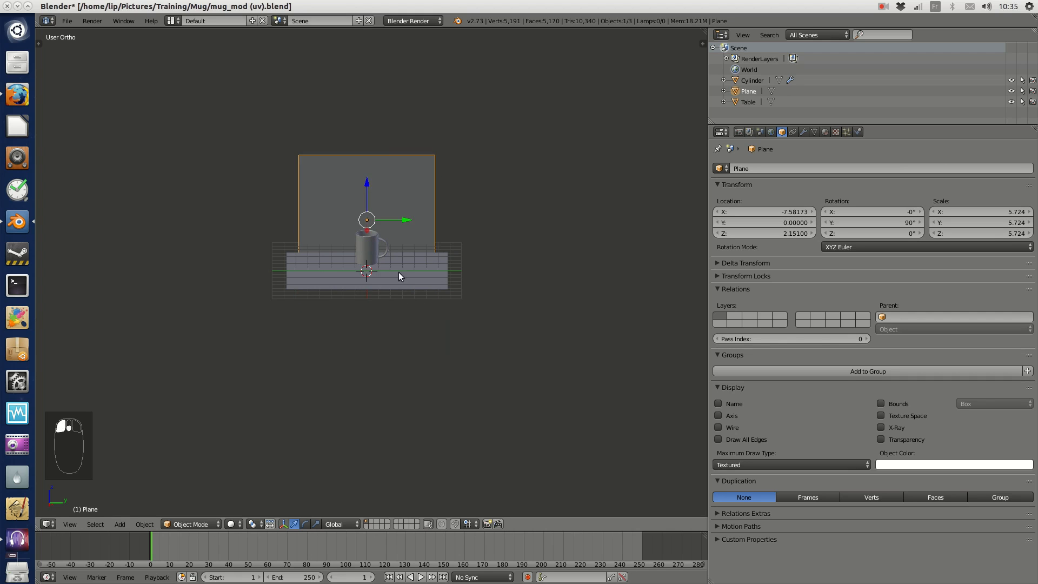
- Enlarge the backdrop plane to about 8.27, raise it to about 2.39 along Z, and deselect it
{"action": "middle_click_drag", "start_coordinate": [397, 271], "coordinate": [451, 253]}
{"action": "key", "text": "s"}
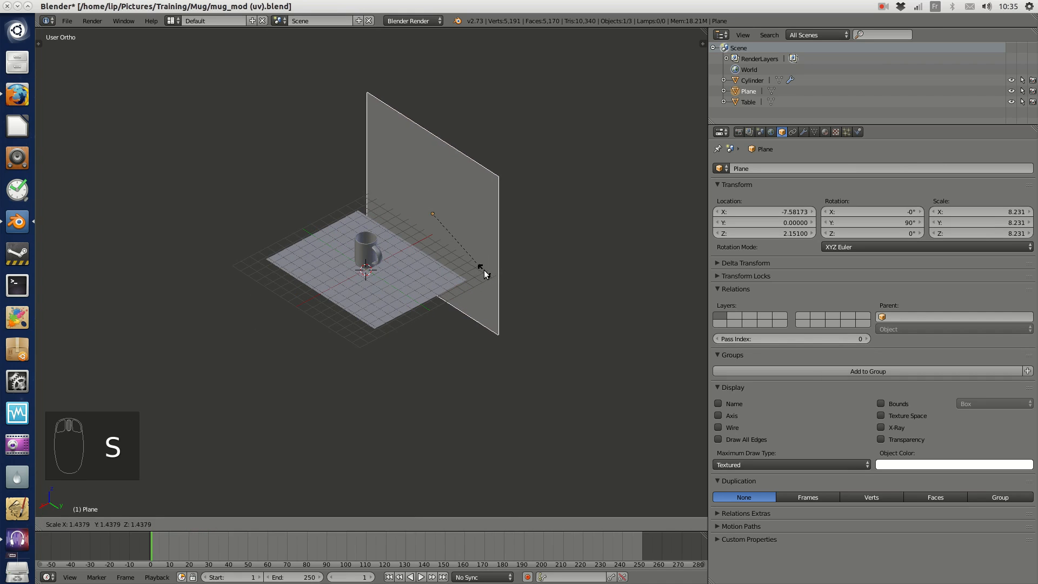
{"action": "left_click", "coordinate": [433, 274]}
{"action": "middle_click_drag", "start_coordinate": [380, 280], "coordinate": [441, 255]}
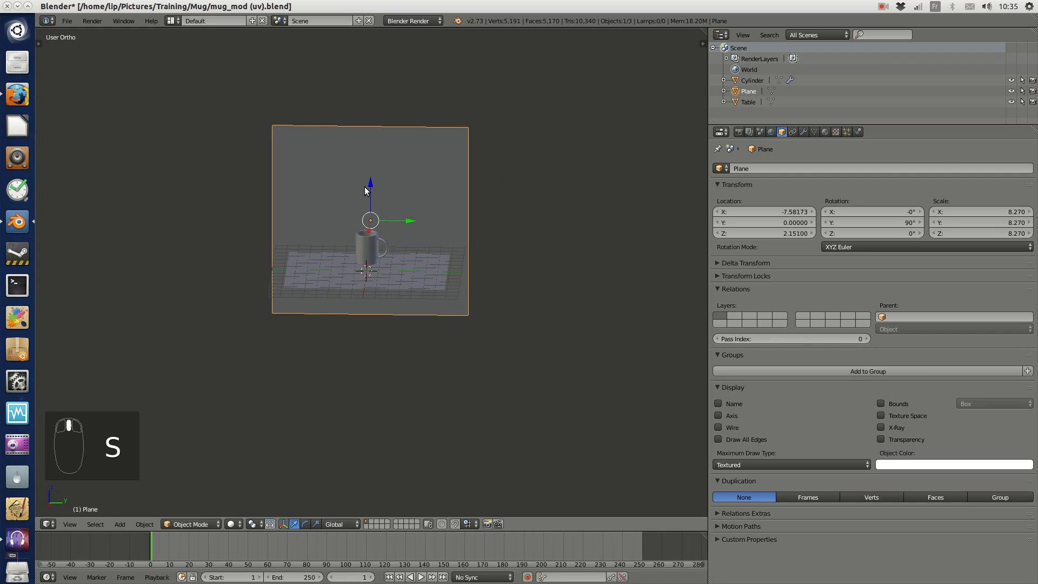
{"action": "left_click_drag", "start_coordinate": [371, 193], "coordinate": [373, 187]}
{"action": "key", "text": "a"}
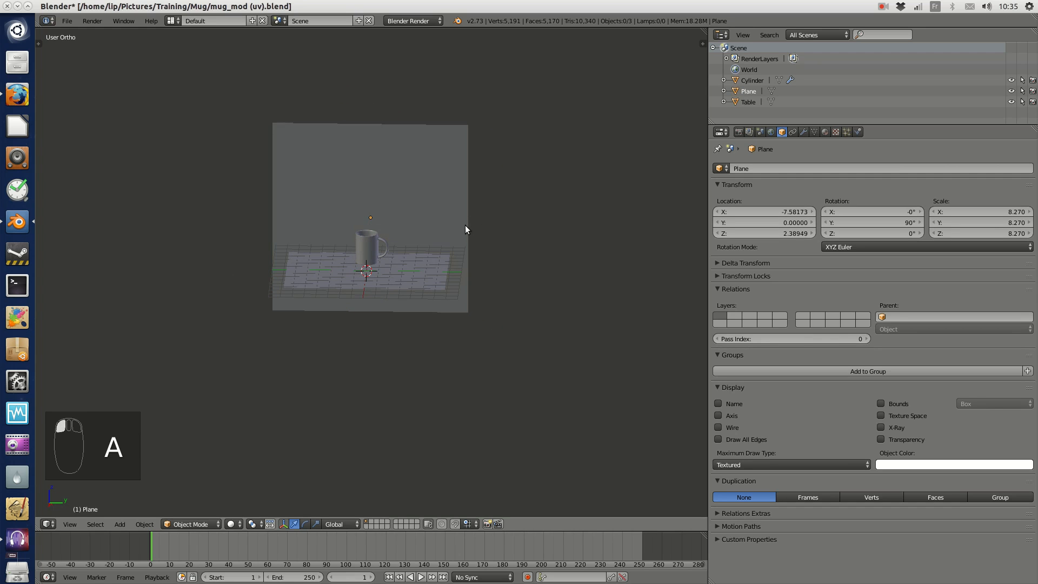
- Add a camera at the 3D cursor and inspect its placement relative to the mug, table and backdrop
{"action": "scroll", "coordinate": [465, 225], "scroll_direction": "up", "scroll_amount": 6}
{"action": "middle_click_drag", "start_coordinate": [465, 225], "coordinate": [406, 278]}
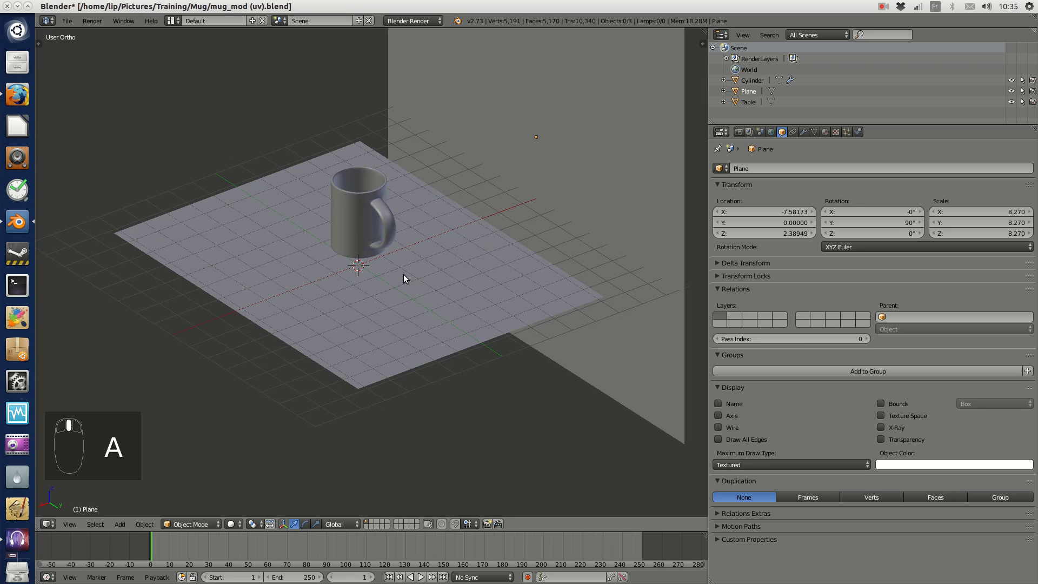
{"action": "key", "text": "shift+a"}
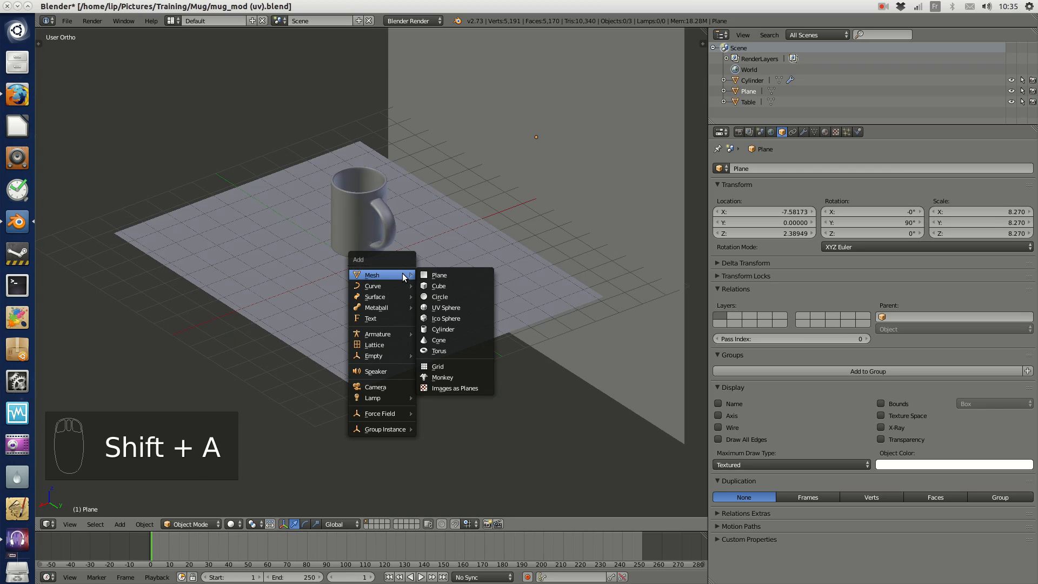
{"action": "left_click", "coordinate": [383, 387]}
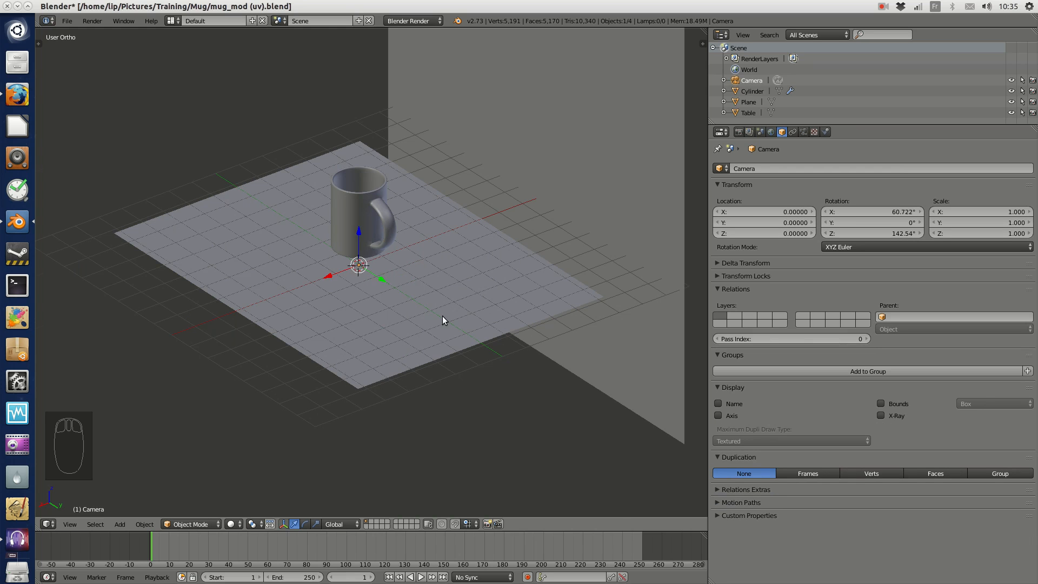
{"action": "scroll", "coordinate": [443, 316], "scroll_direction": "up", "scroll_amount": 7}
{"action": "middle_click_drag", "start_coordinate": [433, 364], "coordinate": [394, 319]}
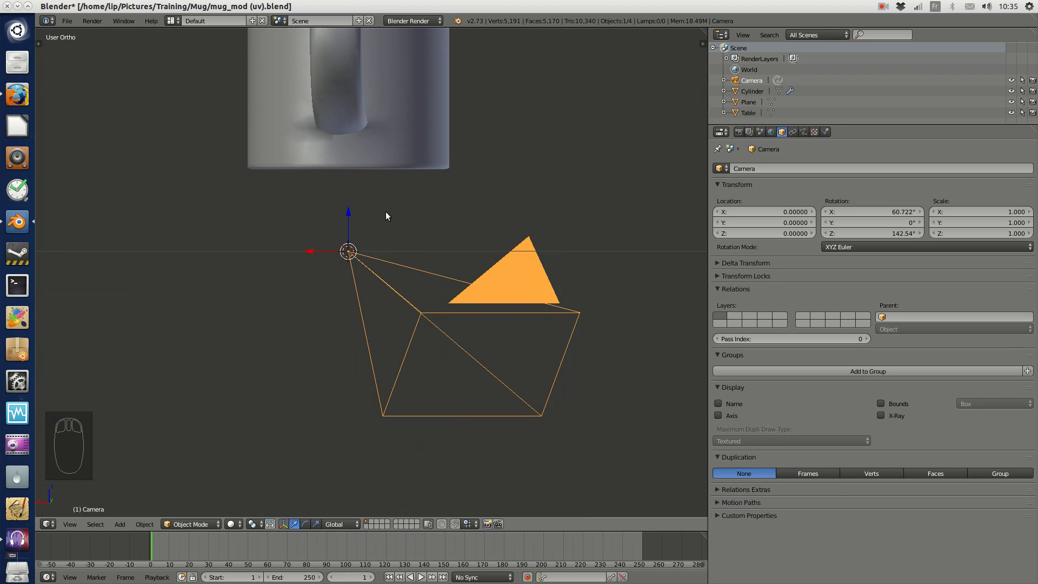
{"action": "middle_click_drag", "start_coordinate": [385, 216], "coordinate": [457, 234]}
{"action": "scroll", "coordinate": [523, 355], "scroll_direction": "down", "scroll_amount": 6}
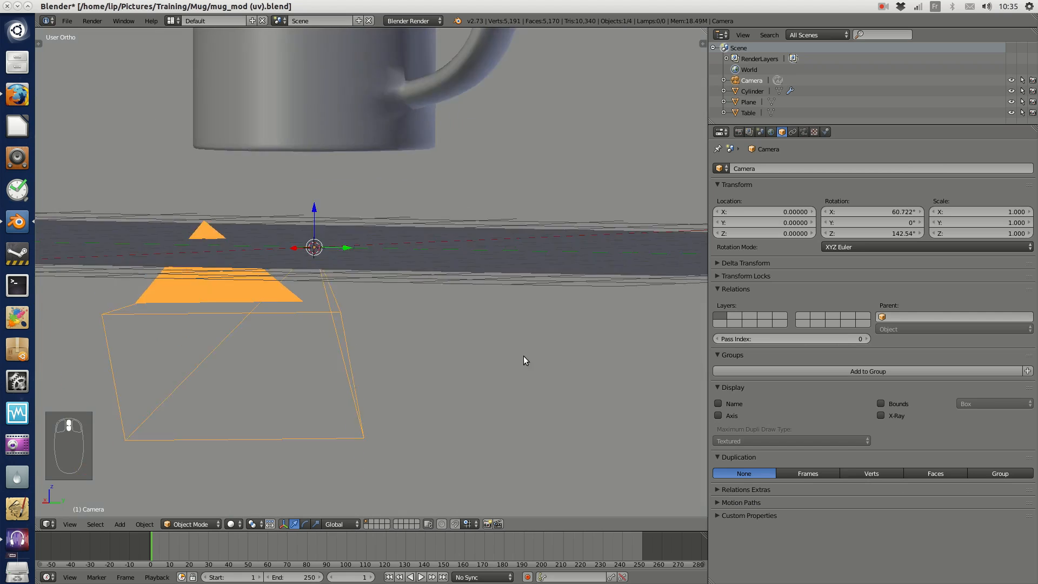
{"action": "middle_click_drag", "start_coordinate": [434, 273], "coordinate": [482, 280]}
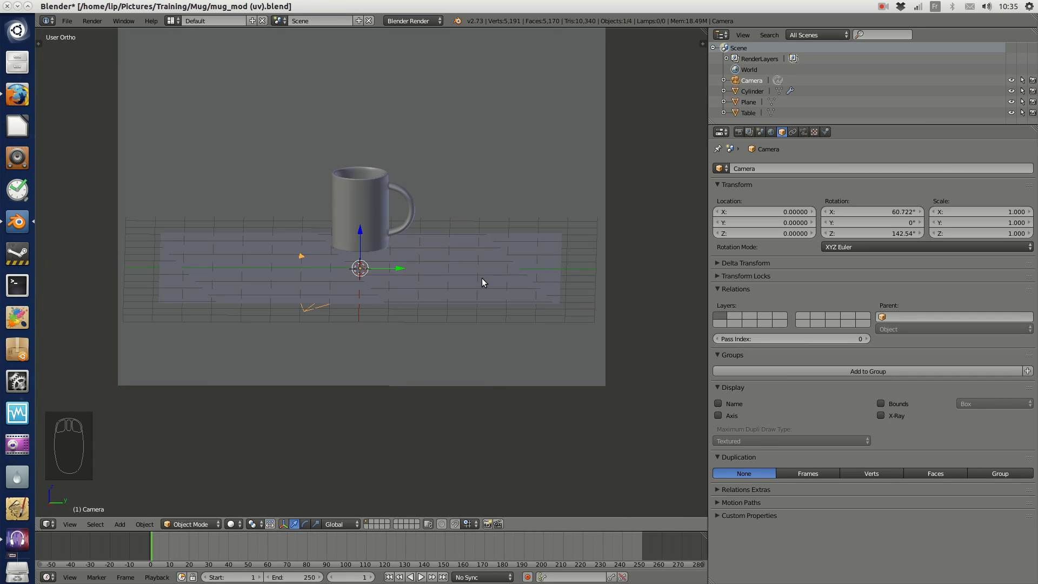
- Look through the camera and enable Lock Camera to View
{"action": "key", "text": "KP_0"}
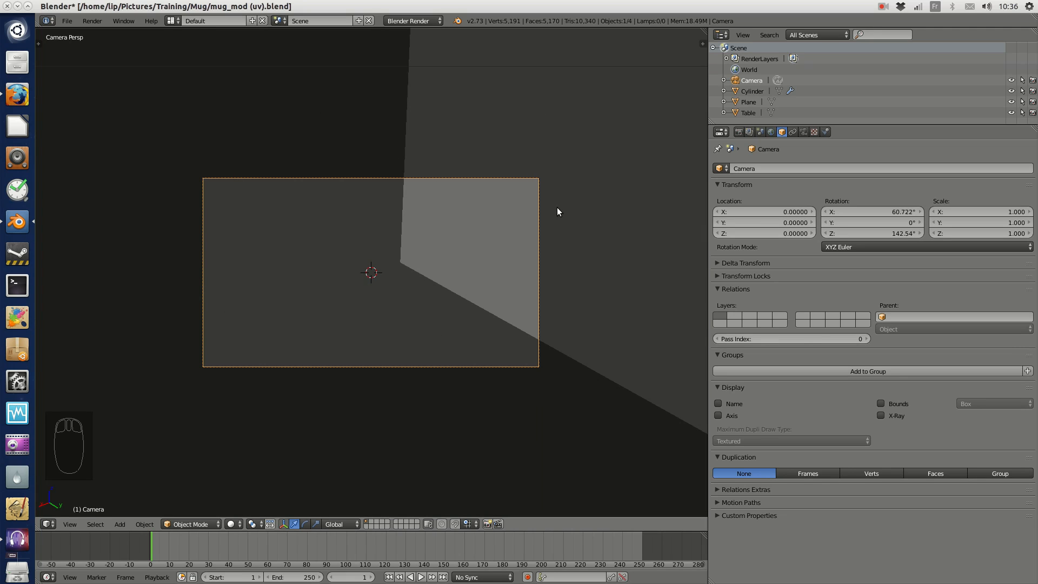
{"action": "key", "text": "n"}
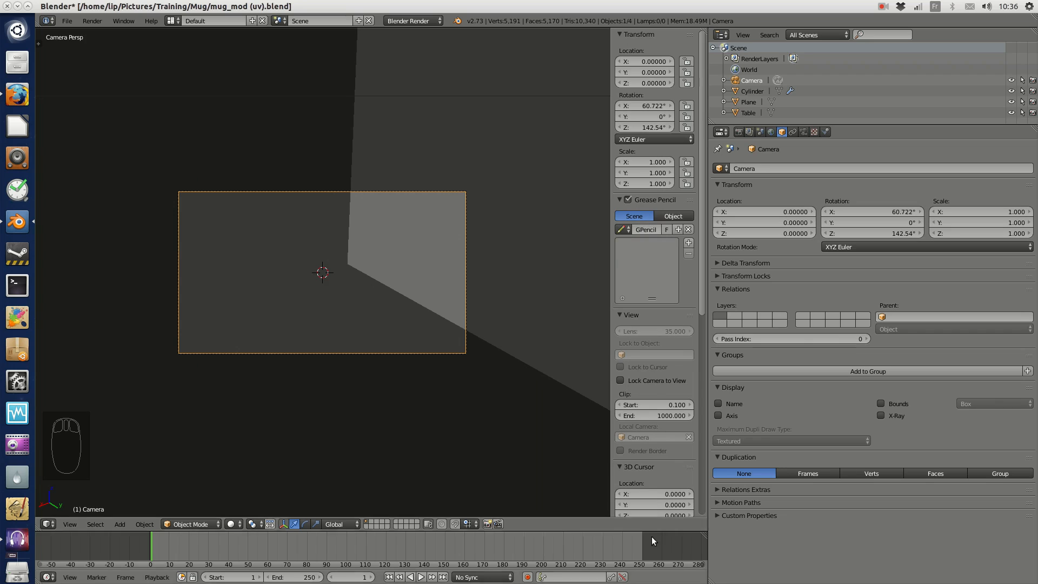
{"action": "key", "text": "n"}
{"action": "key", "text": "n"}
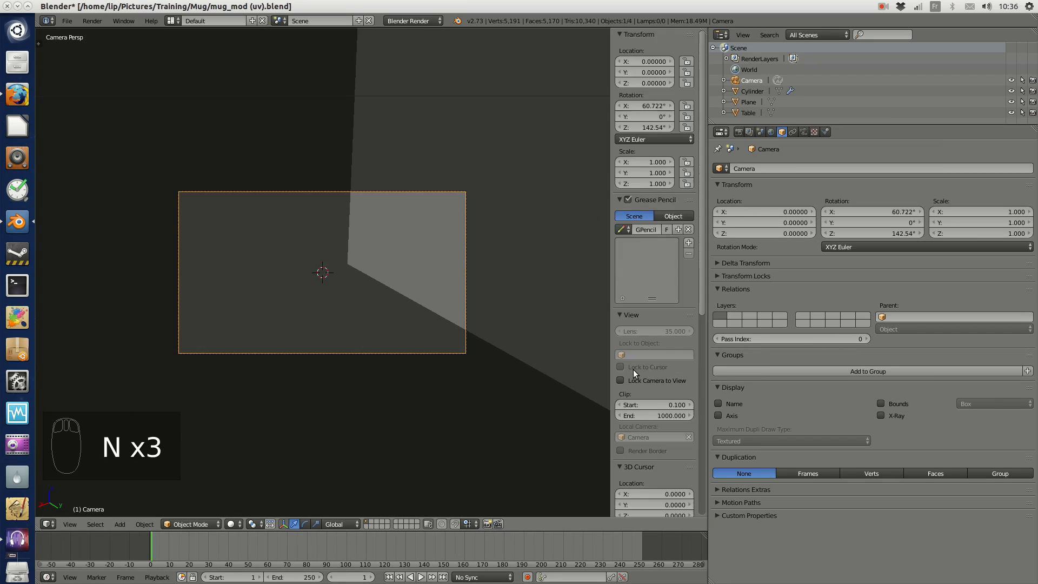
{"action": "key", "text": "n"}
{"action": "key", "text": "n"}
{"action": "key", "text": "n"}
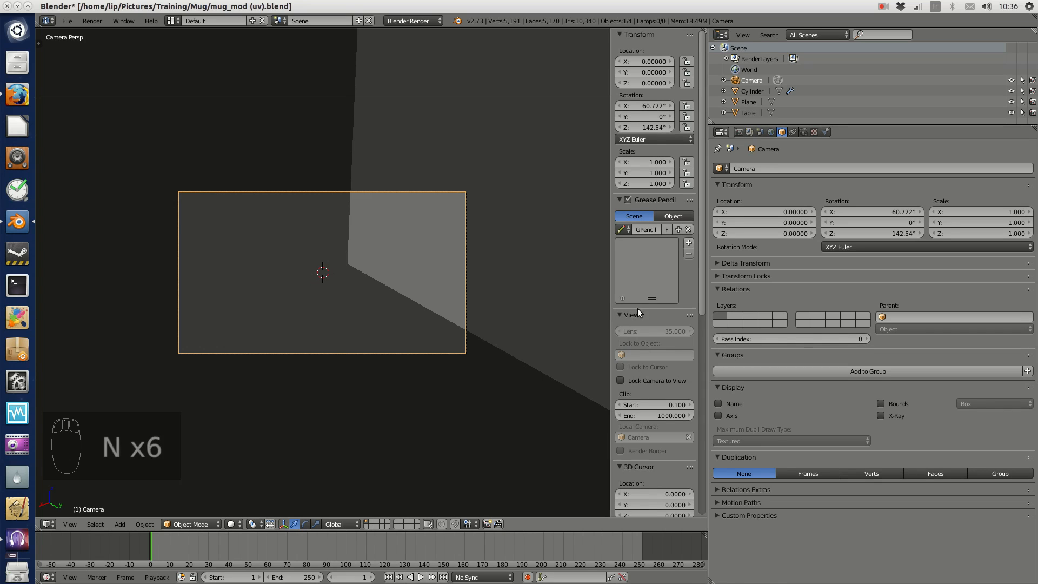
{"action": "left_click", "coordinate": [621, 380]}
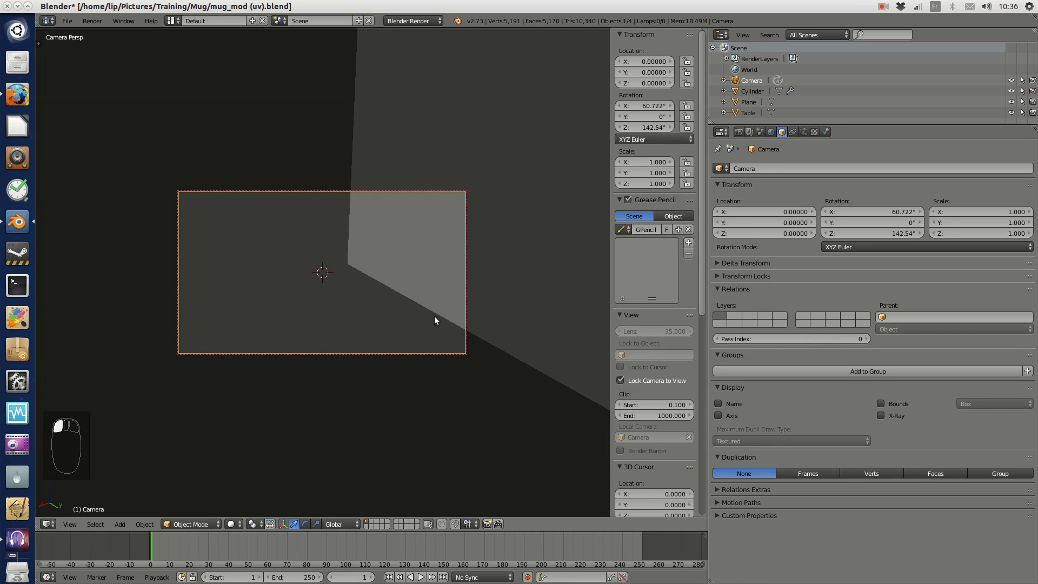
- Frame the mug centrally against the backdrop from the front, with the camera at about X 12.52, Y 0.14, Z 2.43
{"action": "middle_click_drag", "start_coordinate": [339, 368], "coordinate": [436, 355]}
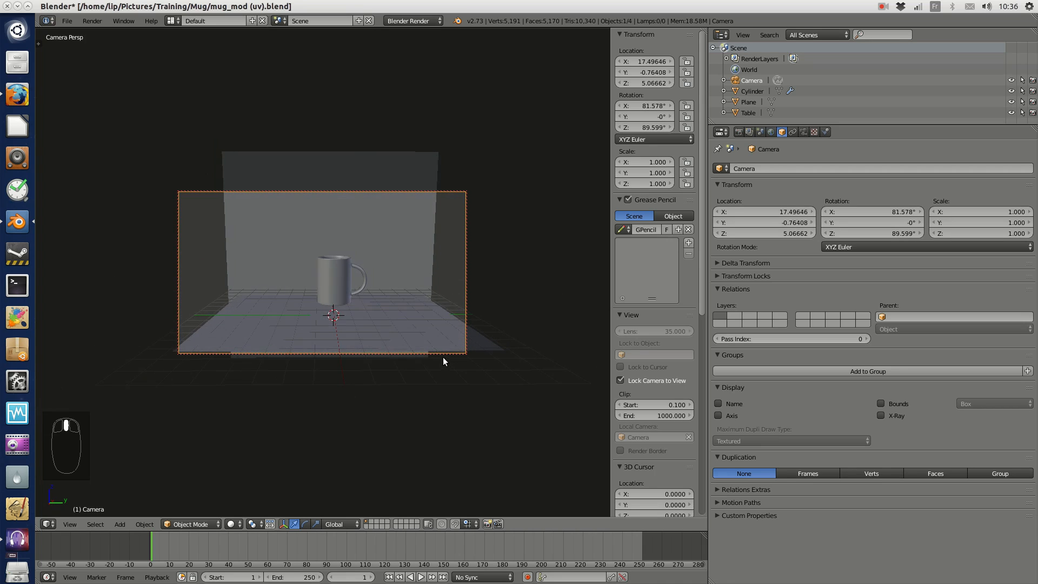
{"action": "scroll", "coordinate": [443, 357], "scroll_direction": "up", "scroll_amount": 2}
{"action": "middle_click_drag", "start_coordinate": [459, 407], "coordinate": [443, 397], "text": "shift"}
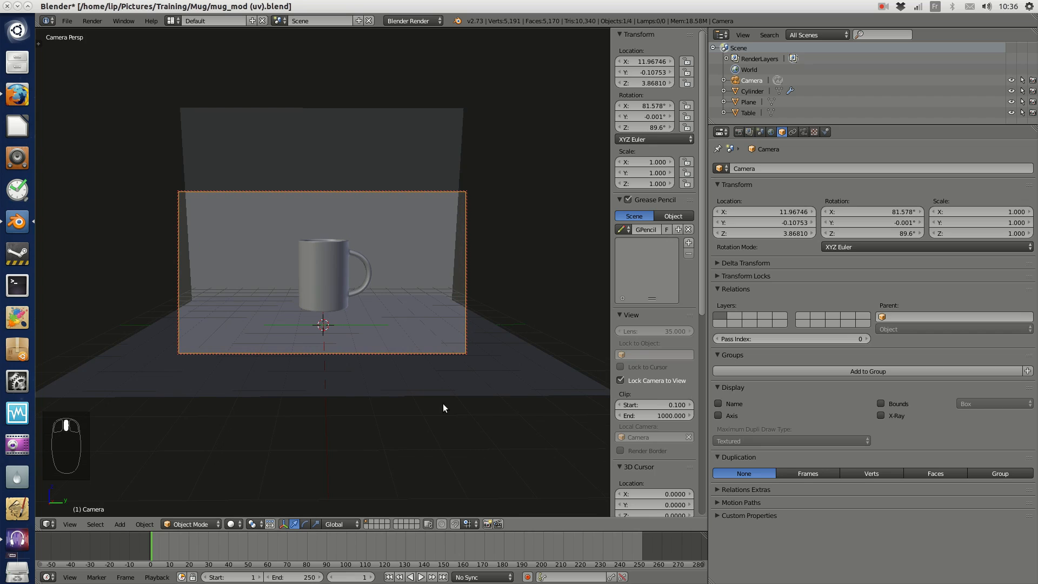
{"action": "middle_click_drag", "start_coordinate": [431, 438], "coordinate": [434, 376]}
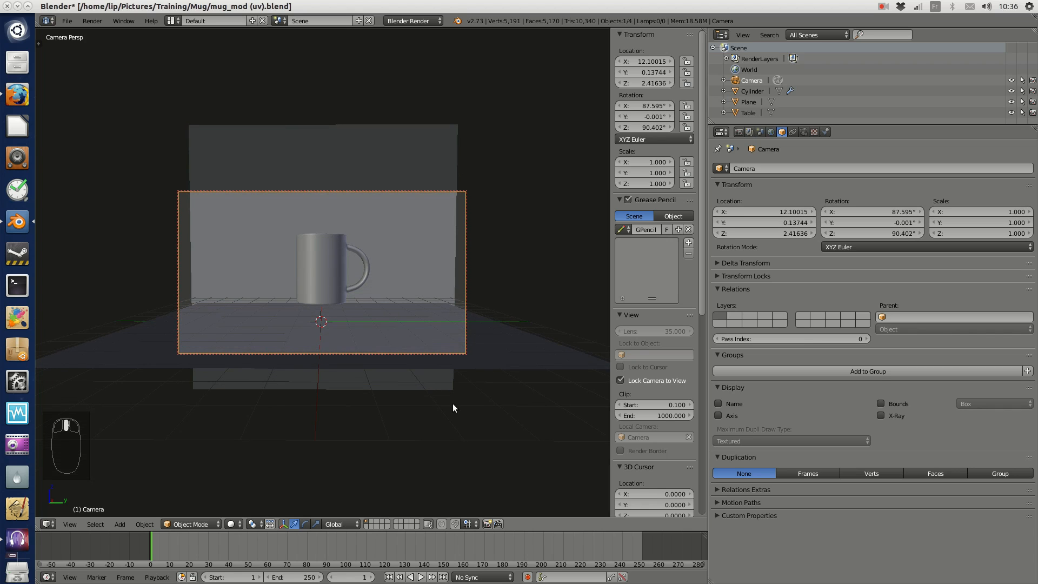
{"action": "mouse_move", "coordinate": [469, 425]}
{"action": "middle_mouse_down", "text": "ctrl"}
{"action": "mouse_move", "coordinate": [462, 405]}
{"action": "mouse_move", "coordinate": [468, 468]}
{"action": "mouse_move", "coordinate": [460, 429]}
{"action": "middle_mouse_up", "text": "ctrl"}
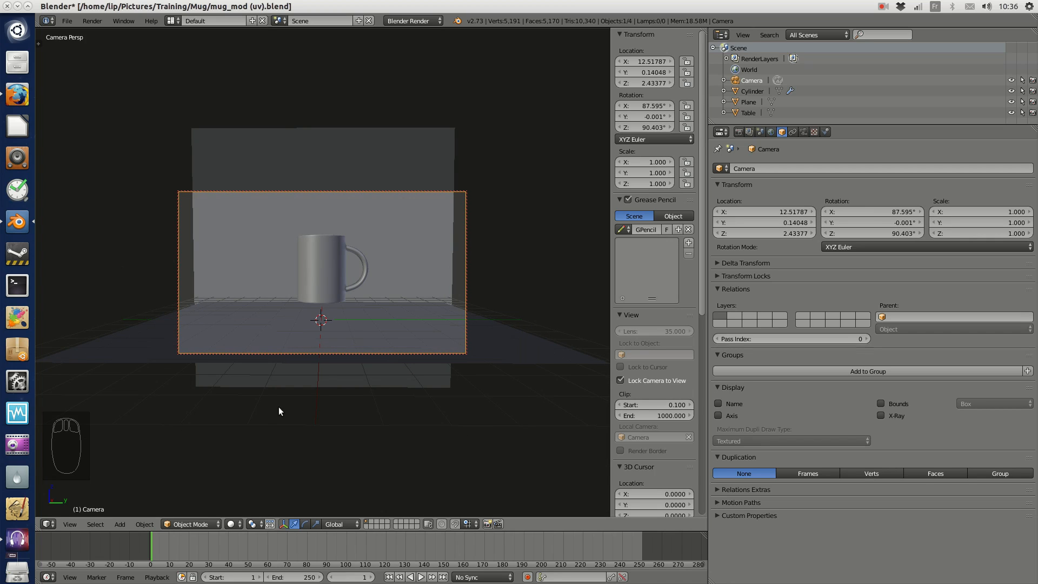
- Disable Lock Camera to View, orbit out of the camera view to test it, and return to the camera view
{"action": "left_click", "coordinate": [621, 380]}
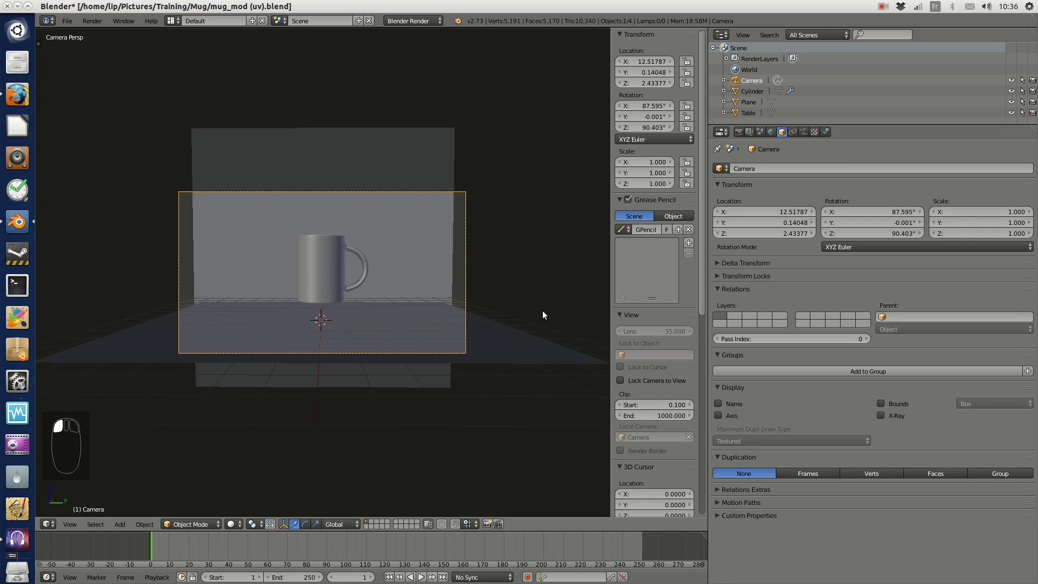
{"action": "middle_click_drag", "start_coordinate": [543, 311], "coordinate": [469, 336]}
{"action": "key", "text": "KP_0"}
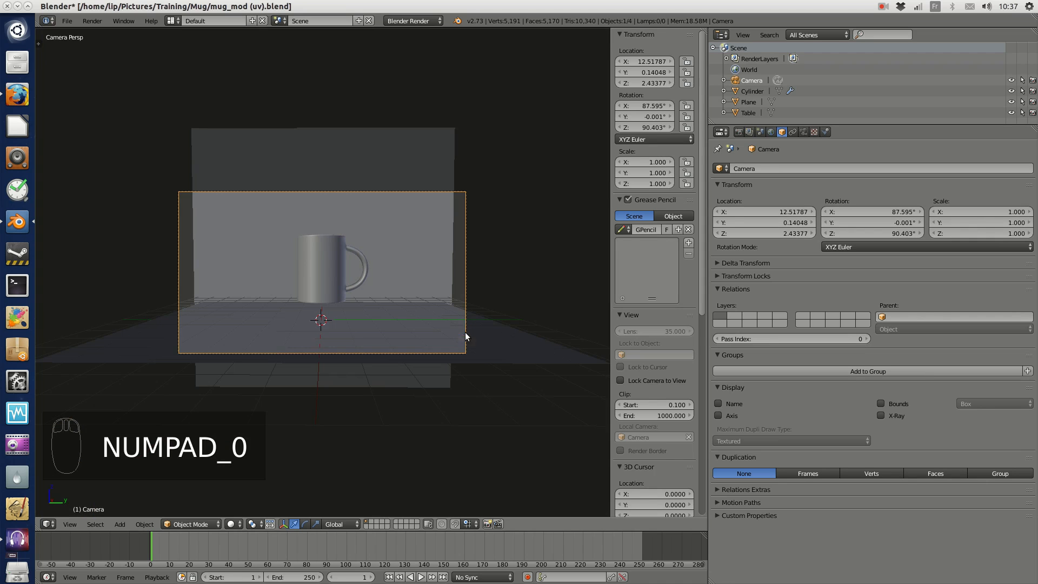
- Widen the table plane along the Y axis only, to a Y scale of about 8.46
{"action": "right_click", "coordinate": [374, 322]}
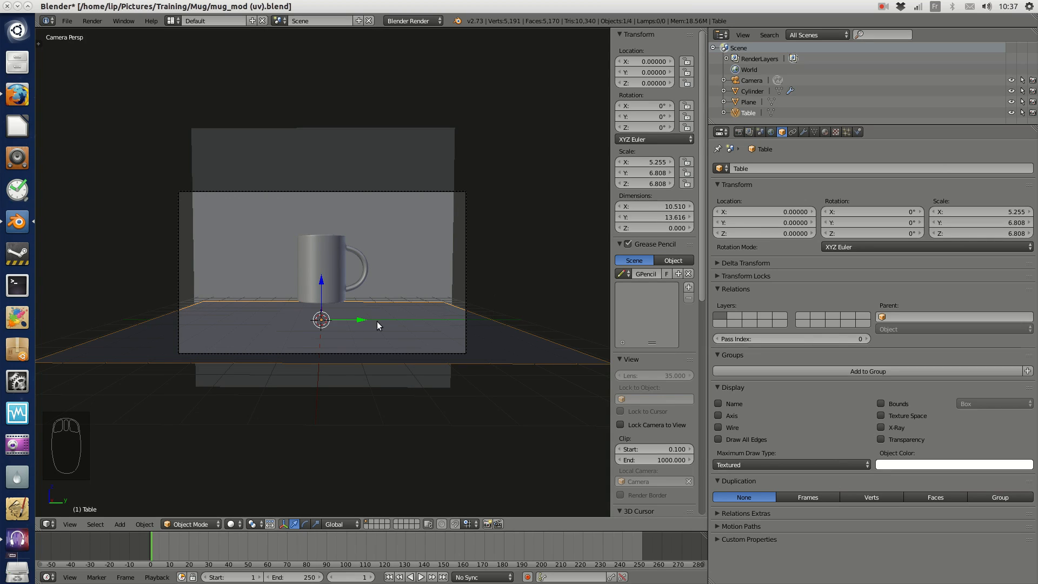
{"action": "key", "text": "s"}
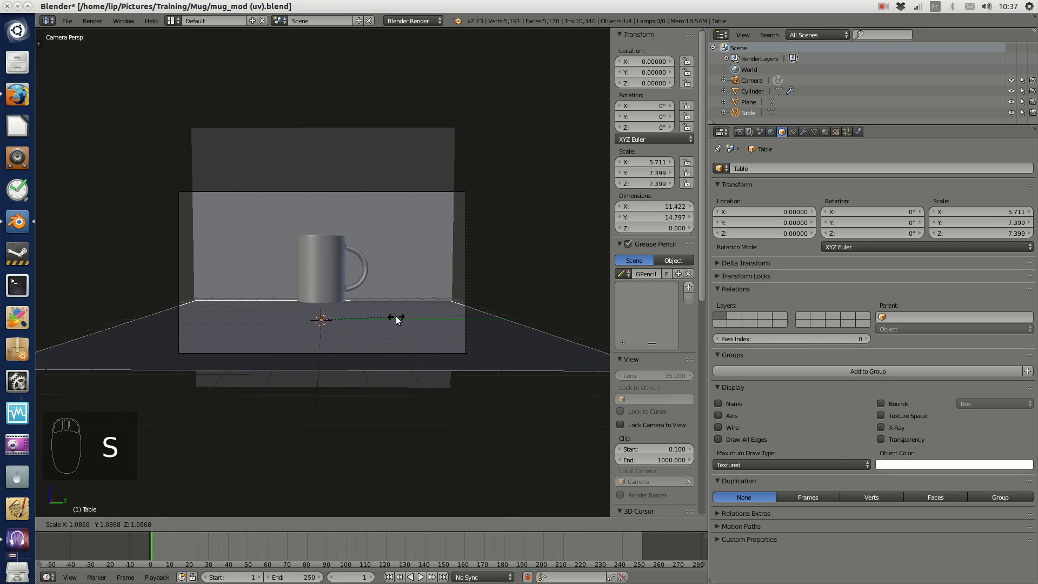
{"action": "key", "text": "y"}
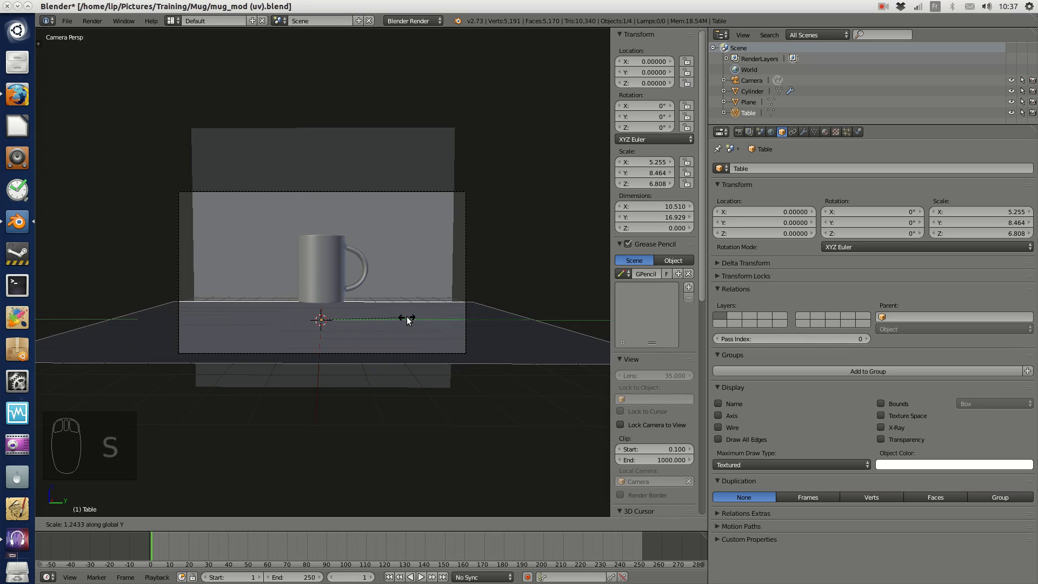
{"action": "left_click", "coordinate": [407, 317]}
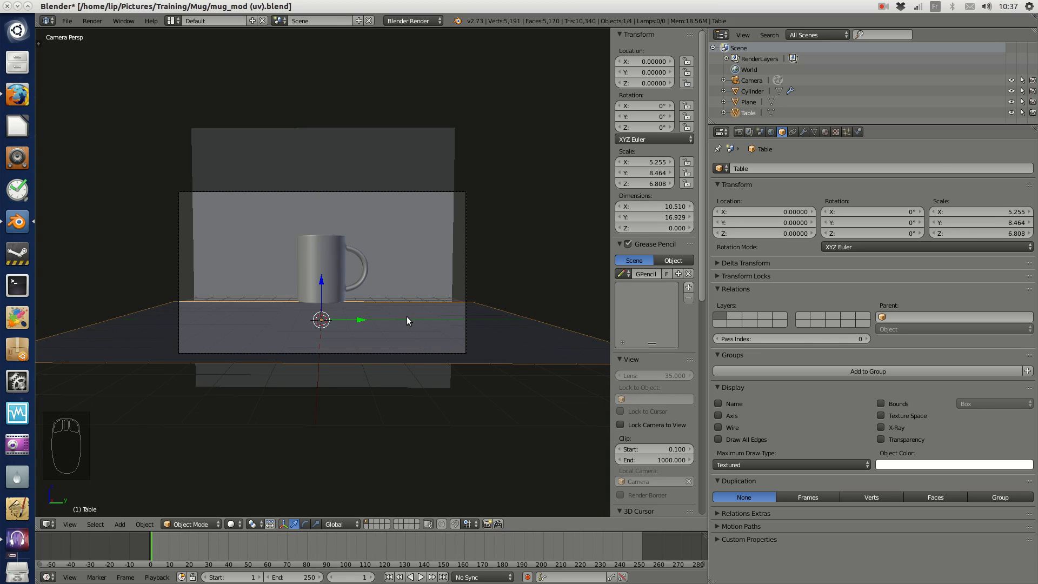
- Enlarge the backdrop plane uniformly to about 9.68, shrink it along global Z to roughly half its height, and deselect it
{"action": "right_click", "coordinate": [426, 268]}
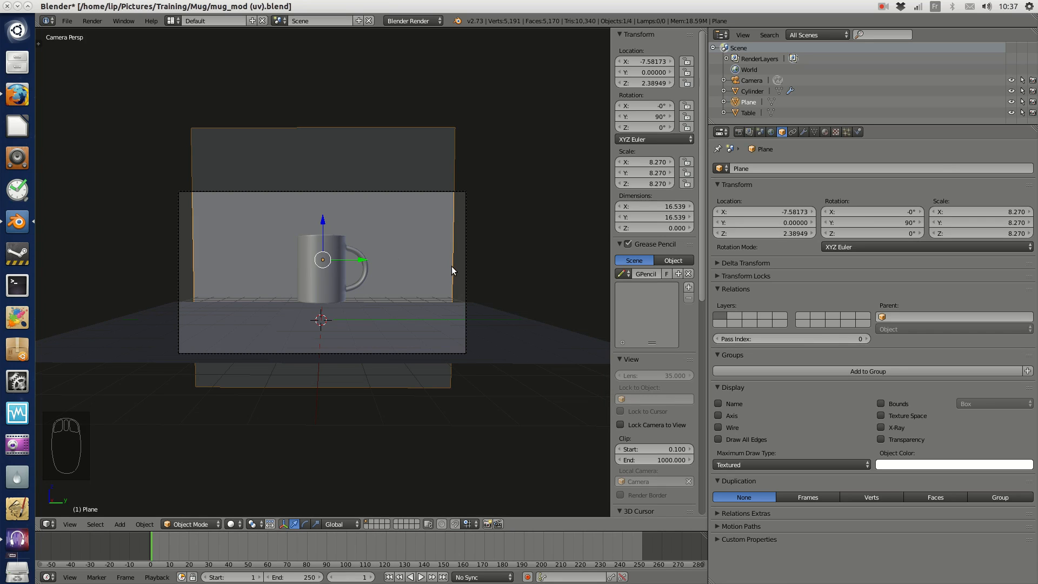
{"action": "key", "text": "s"}
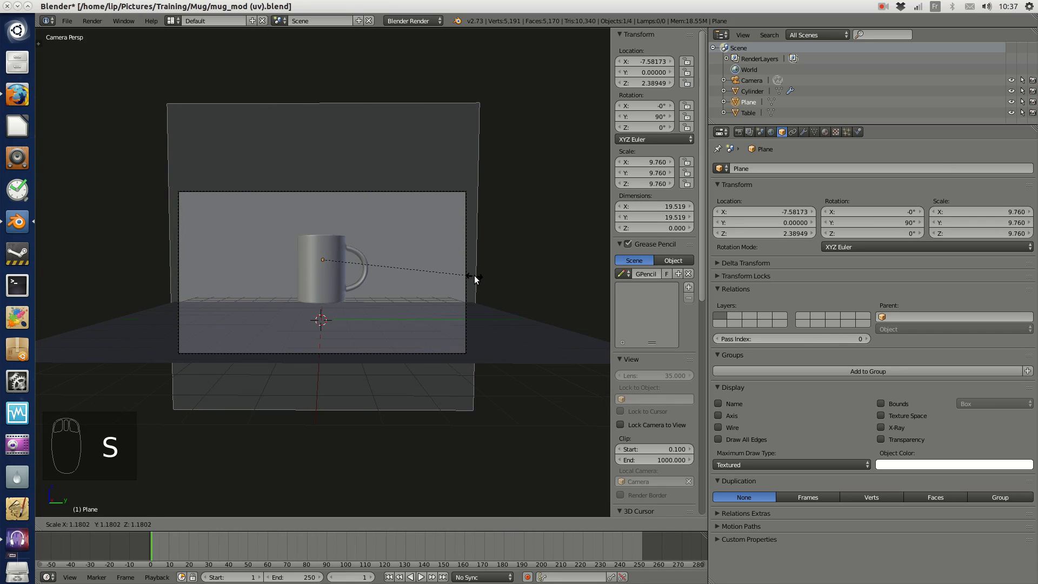
{"action": "left_click", "coordinate": [473, 274]}
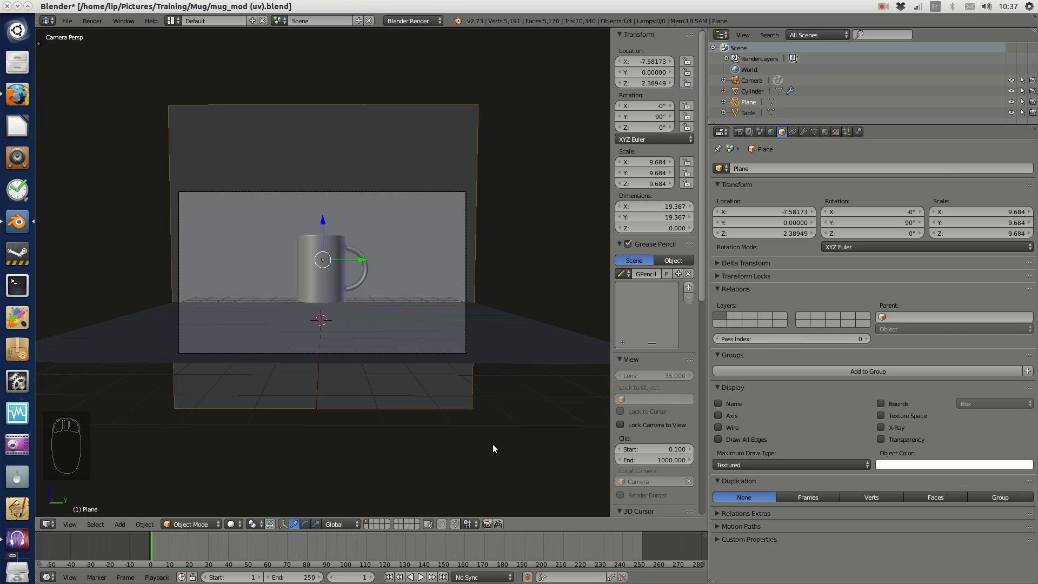
{"action": "key", "text": "s"}
{"action": "key", "text": "z"}
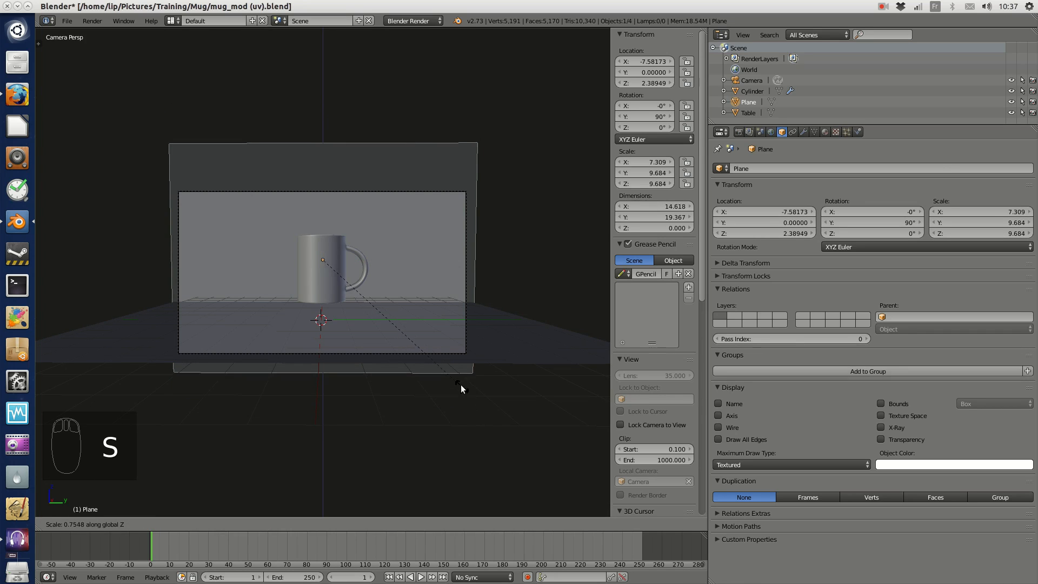
{"action": "left_click", "coordinate": [430, 335]}
{"action": "key", "text": "a"}
- Using a right-side wireframe view, lower the mug along Z to about 1.01 onto the table and inspect its base
{"action": "middle_click_drag", "start_coordinate": [540, 291], "coordinate": [420, 326]}
{"action": "right_click", "coordinate": [300, 264]}
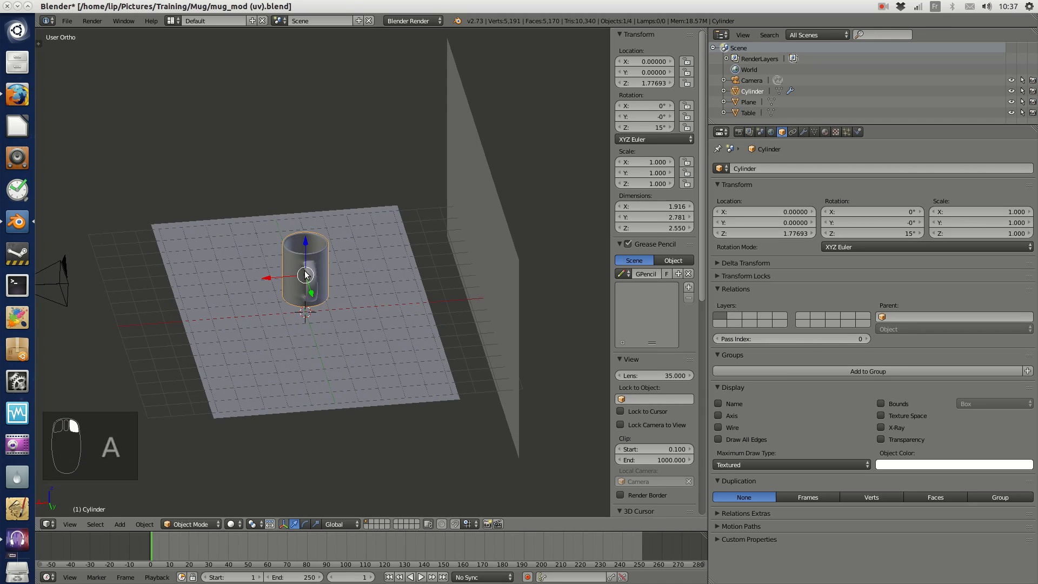
{"action": "key", "text": "KP_3"}
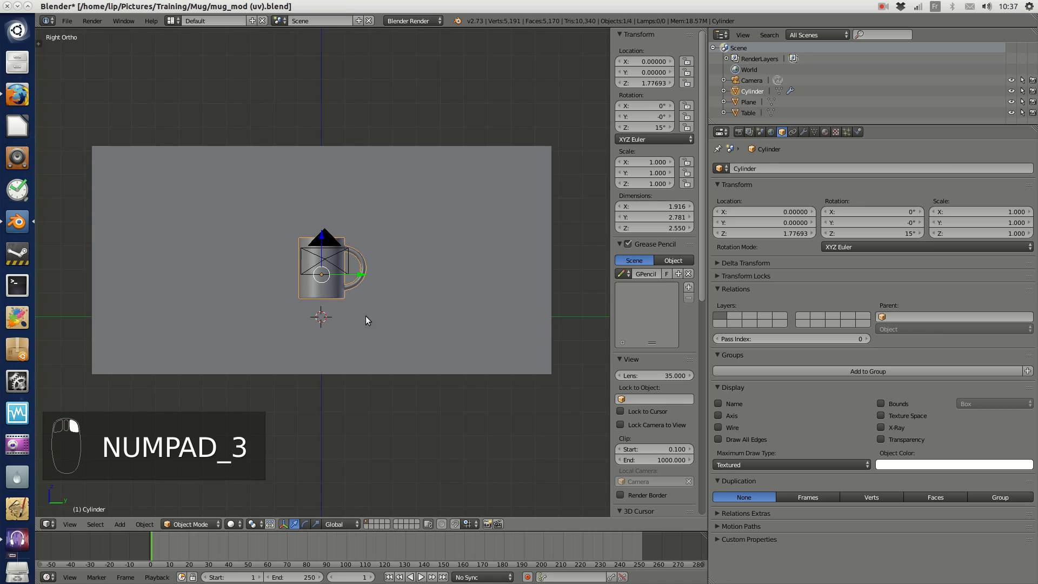
{"action": "key", "text": "z"}
{"action": "left_click", "coordinate": [493, 312]}
{"action": "middle_click_drag", "start_coordinate": [447, 325], "coordinate": [437, 266], "text": "shift"}
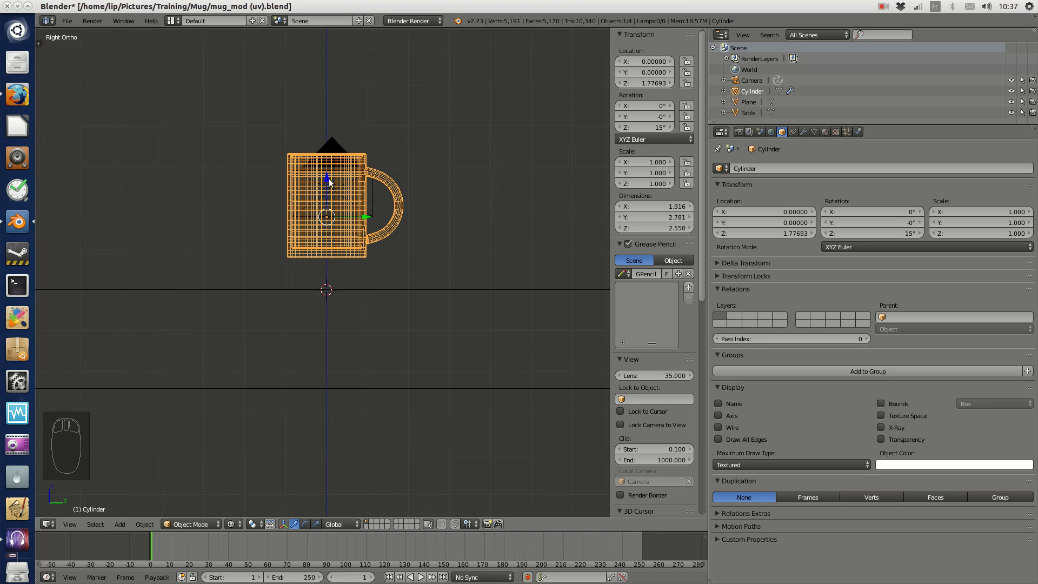
{"action": "left_click_drag", "start_coordinate": [328, 180], "coordinate": [335, 211]}
{"action": "scroll", "coordinate": [465, 273], "scroll_direction": "down", "scroll_amount": 5}
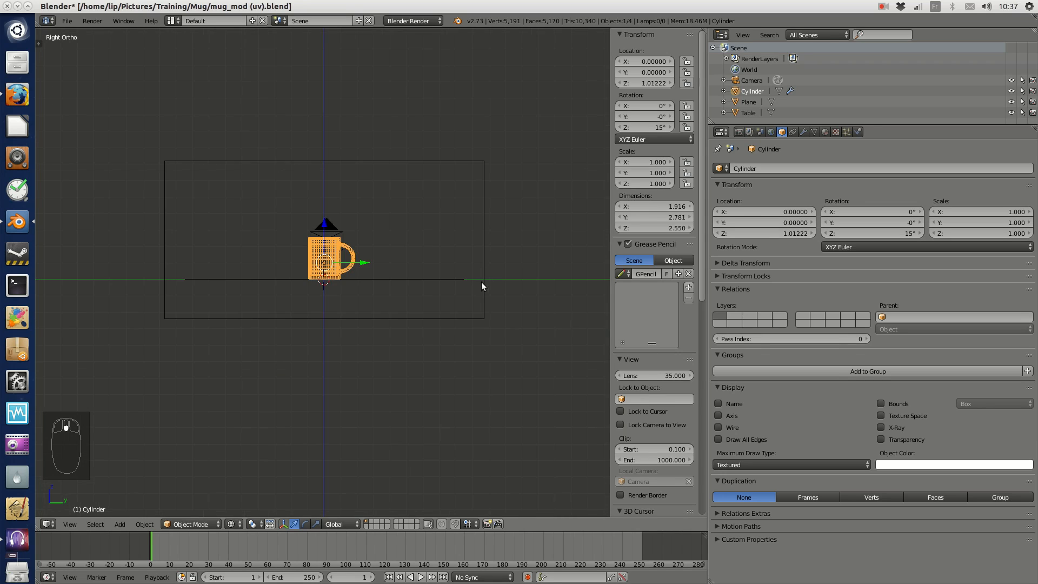
{"action": "scroll", "coordinate": [313, 279], "scroll_direction": "up", "scroll_amount": 7}
{"action": "middle_click_drag", "start_coordinate": [343, 245], "coordinate": [380, 276]}
{"action": "scroll", "coordinate": [373, 274], "scroll_direction": "down", "scroll_amount": 1}
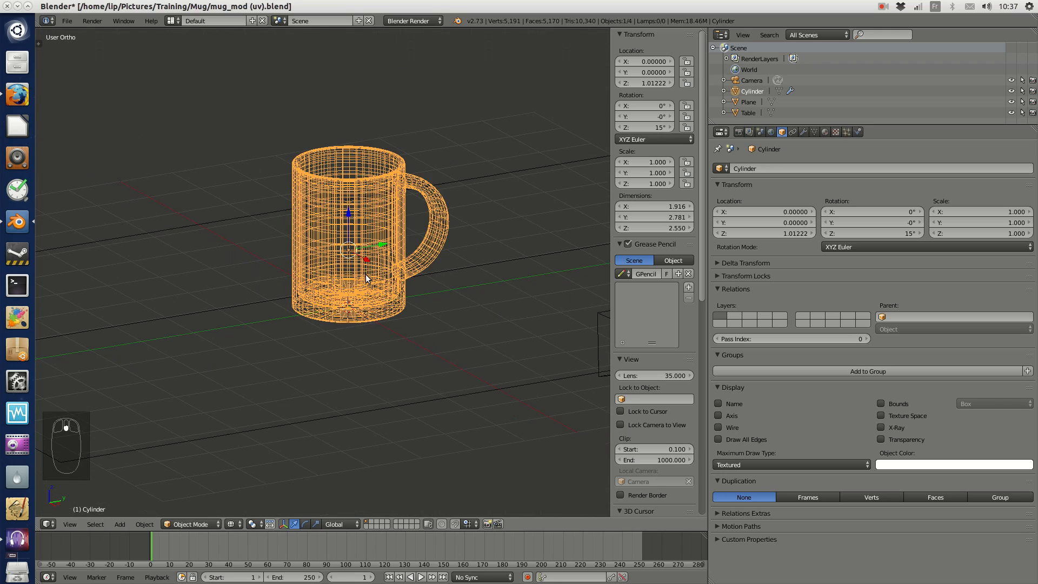
- Restore solid shading, check the mug through the camera and from an angled view of the whole scene, and deselect it
{"action": "key", "text": "KP_0"}
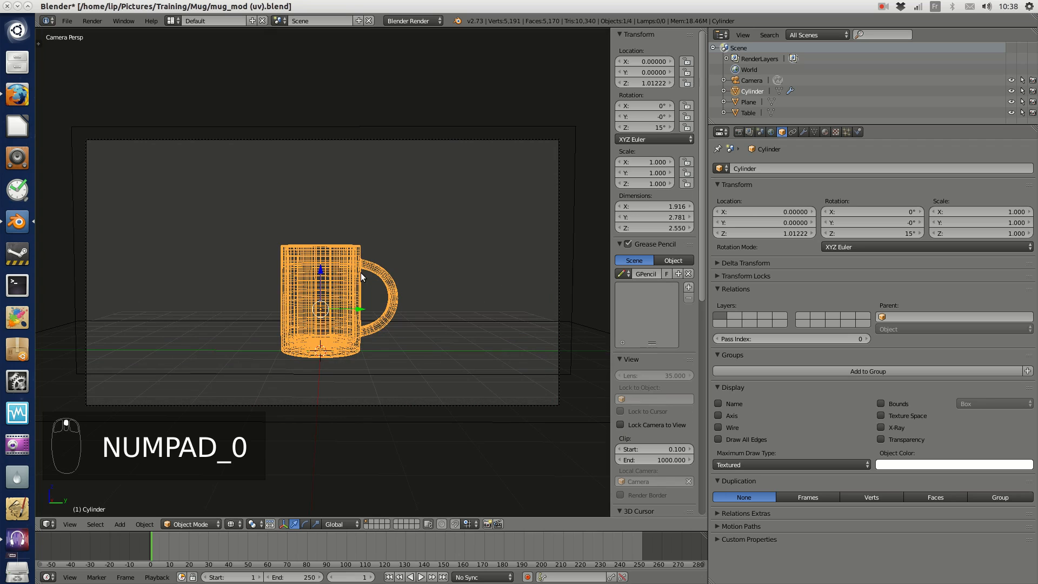
{"action": "key", "text": "z"}
{"action": "left_click", "coordinate": [376, 334]}
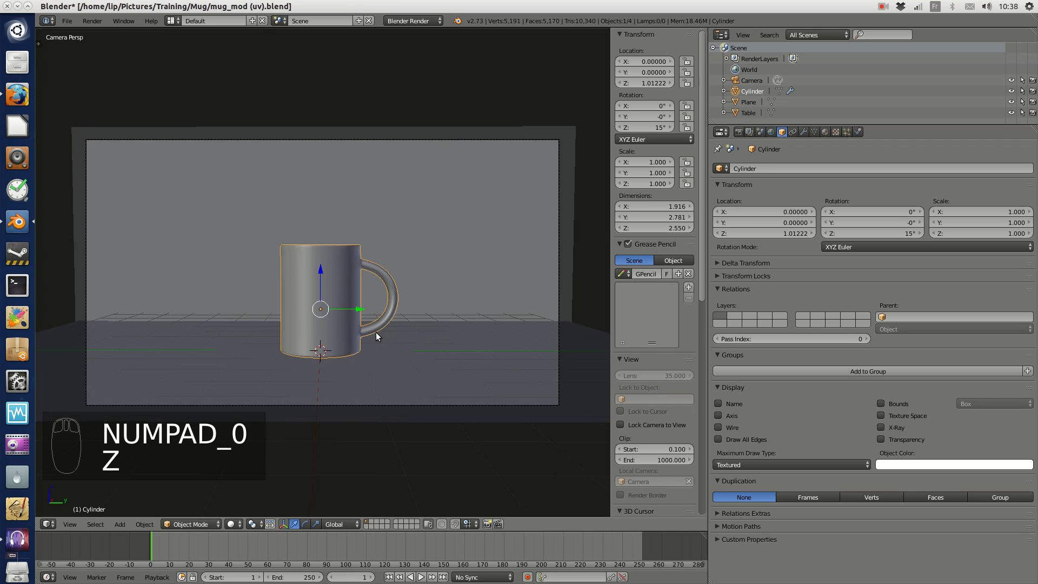
{"action": "scroll", "coordinate": [424, 301], "scroll_direction": "down", "scroll_amount": 4}
{"action": "middle_click_drag", "start_coordinate": [424, 301], "coordinate": [314, 312]}
{"action": "key", "text": "a"}
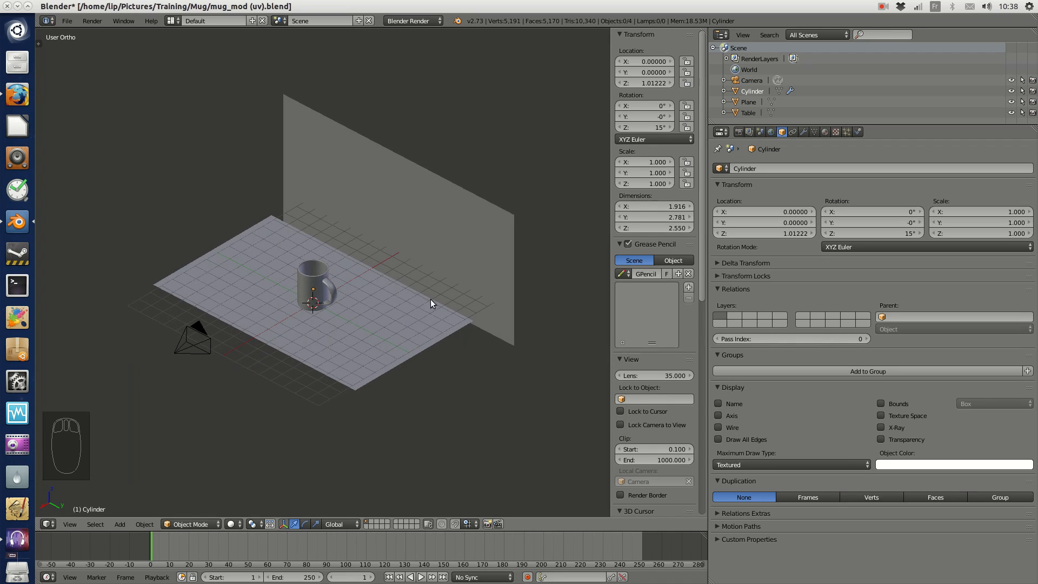